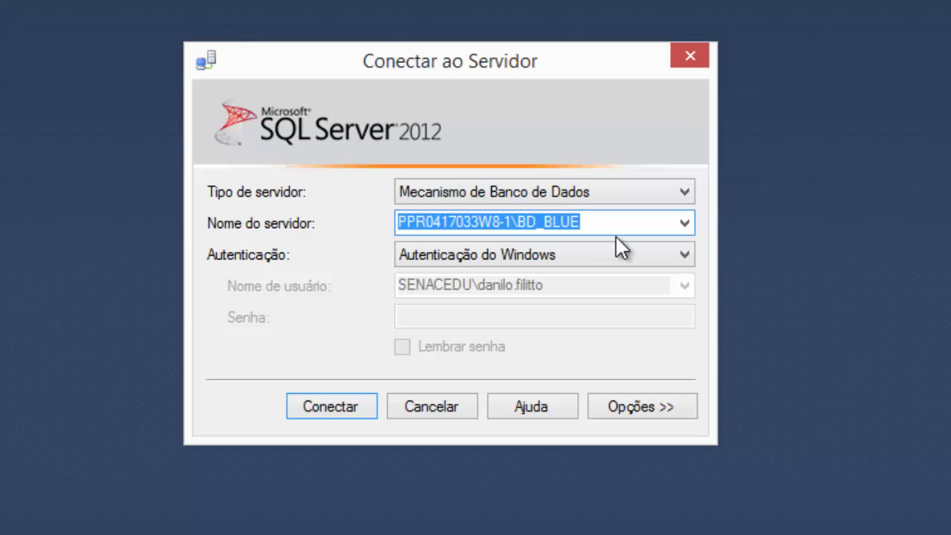
- Pick the local default instance PPR0417033W8-1 as the server name instead of BD_BLUE
{"action": "left_click", "coordinate": [653, 230]}
{"action": "key", "text": "BackSpace"}
{"action": "key", "text": "BackSpace"}
{"action": "key", "text": "BackSpace"}
{"action": "key", "text": "BackSpace"}
{"action": "key", "text": "BackSpace"}
{"action": "key", "text": "BackSpace"}
{"action": "key", "text": "BackSpace"}
{"action": "key", "text": "BackSpace"}
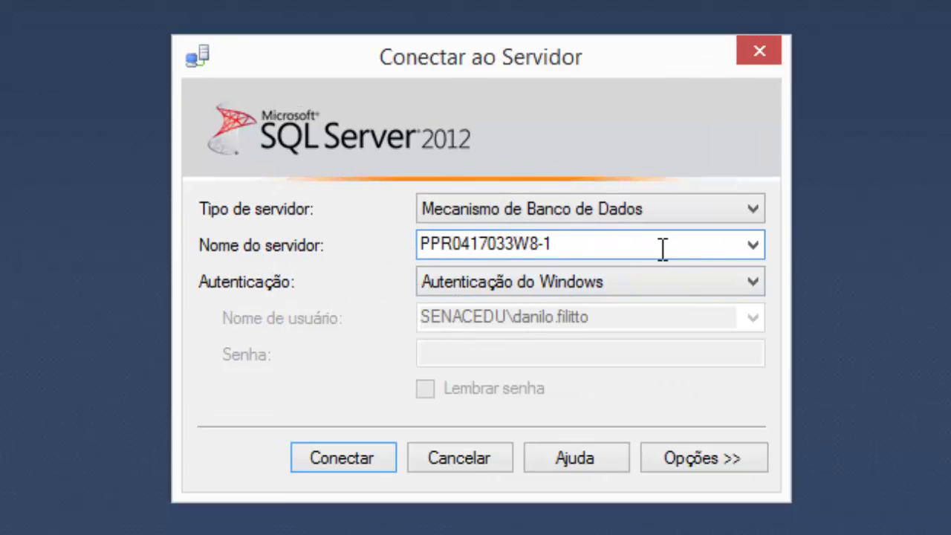
{"action": "left_click", "coordinate": [754, 250]}
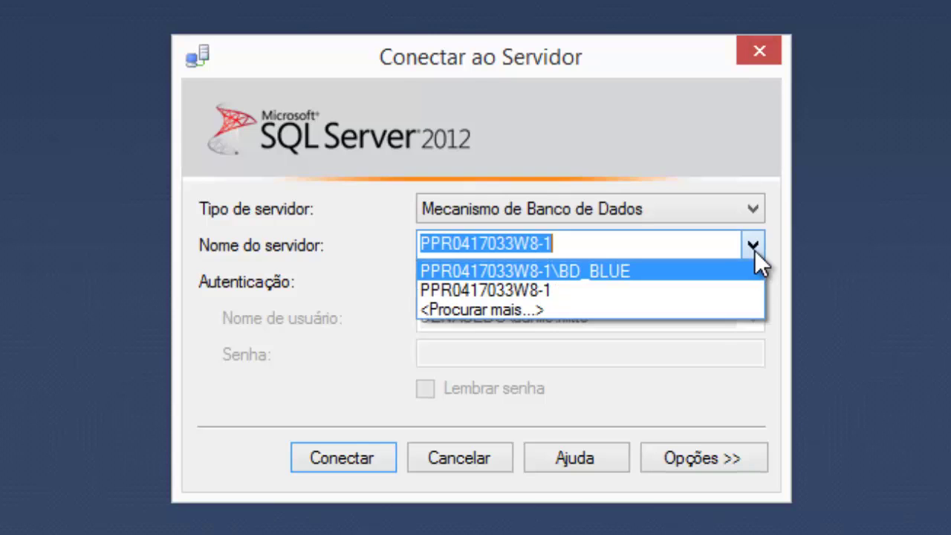
{"action": "left_click", "coordinate": [511, 310]}
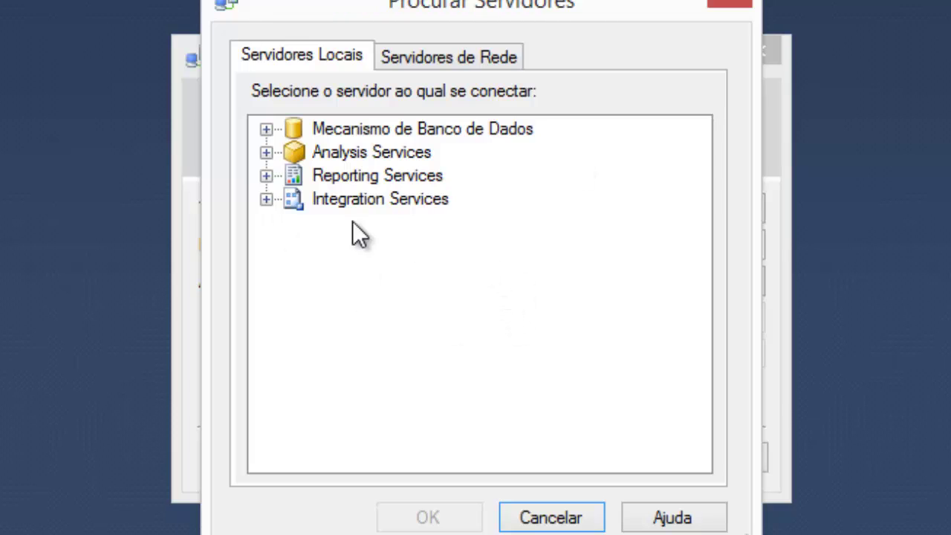
{"action": "left_click", "coordinate": [265, 128]}
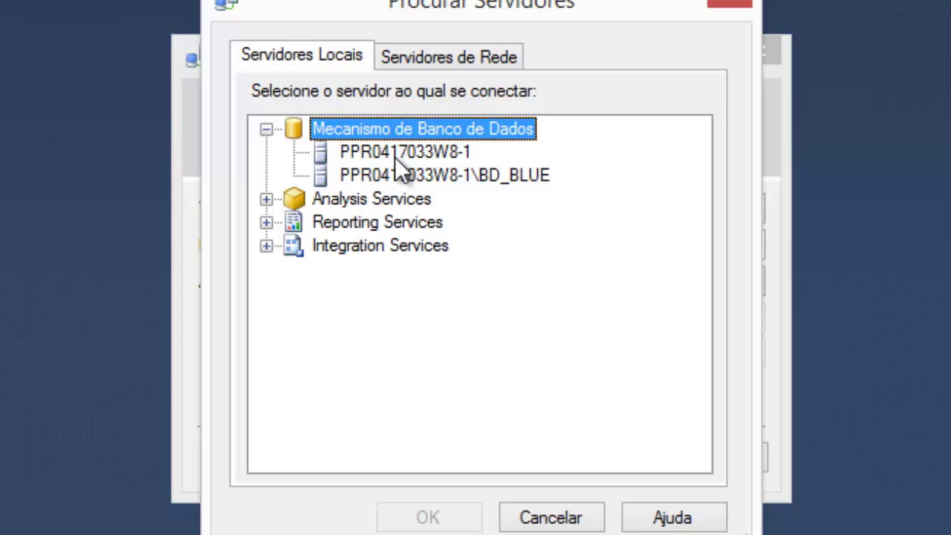
{"action": "left_click", "coordinate": [396, 155]}
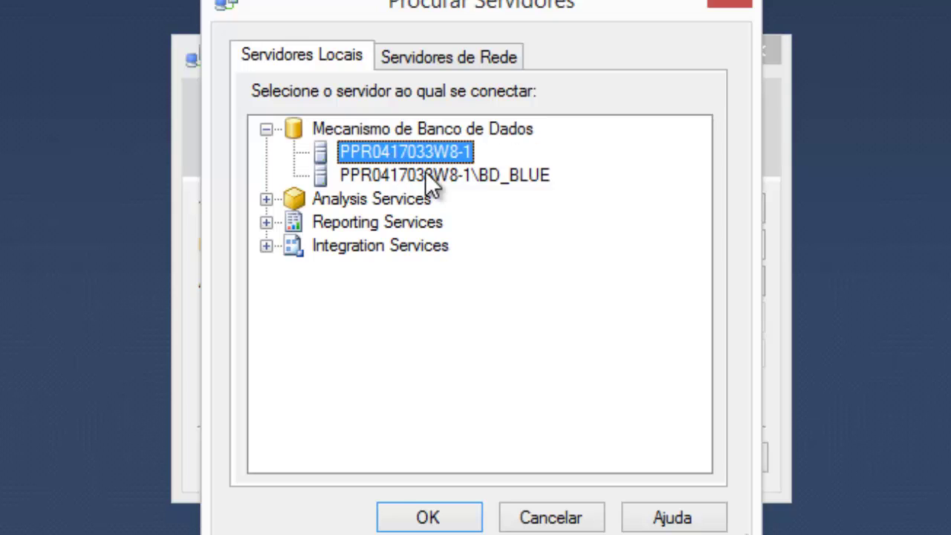
{"action": "left_click", "coordinate": [413, 520]}
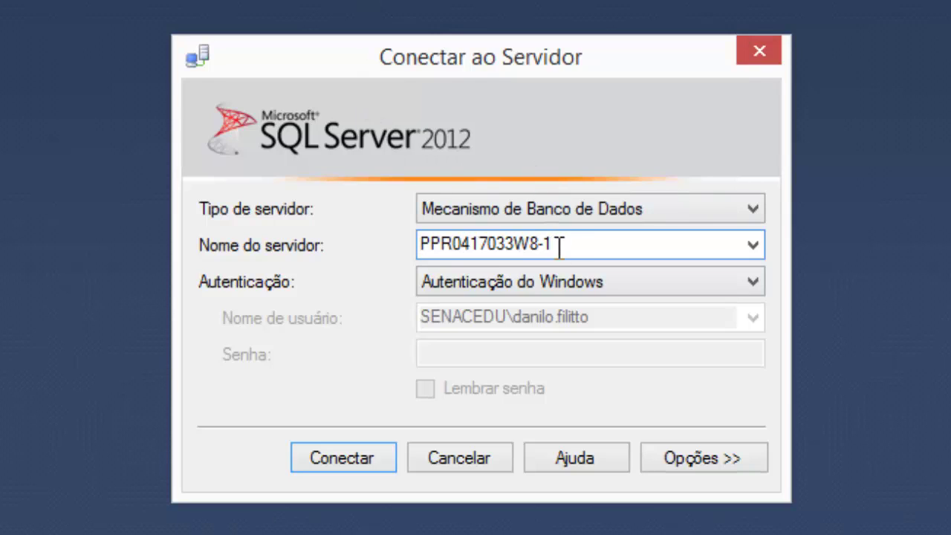
- Connect with SQL Server authentication as login sa, entering the account password
{"action": "left_click", "coordinate": [568, 280]}
{"action": "left_click", "coordinate": [535, 327]}
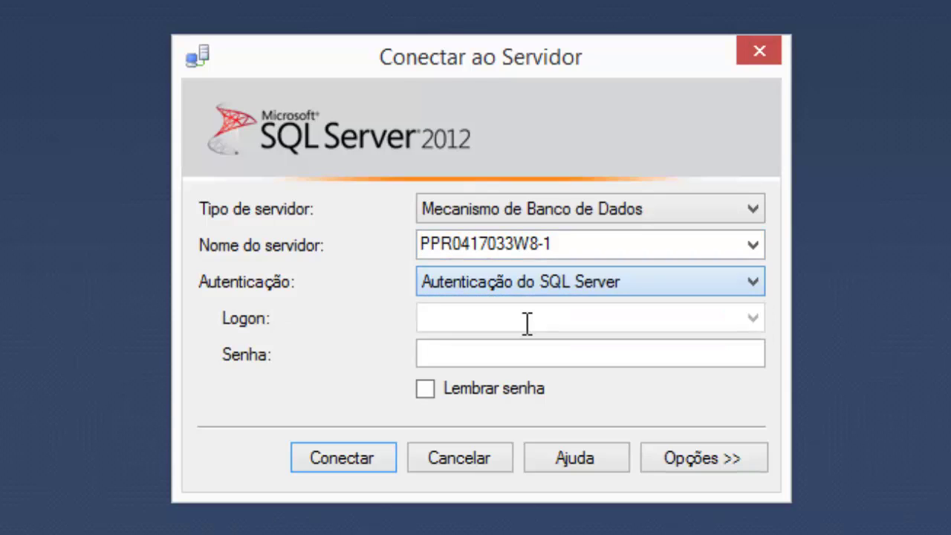
{"action": "left_click", "coordinate": [529, 322]}
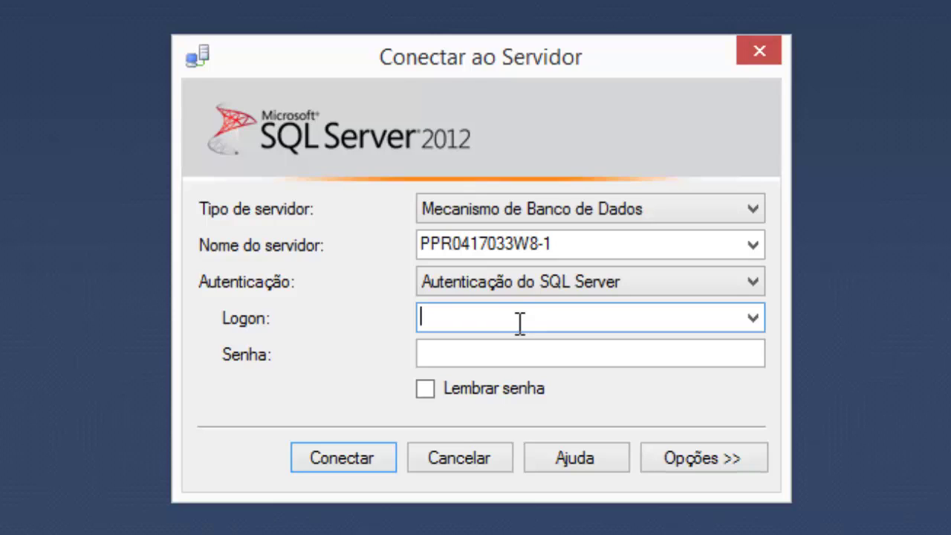
{"action": "type", "text": "sa"}
{"action": "key", "text": "Tab"}
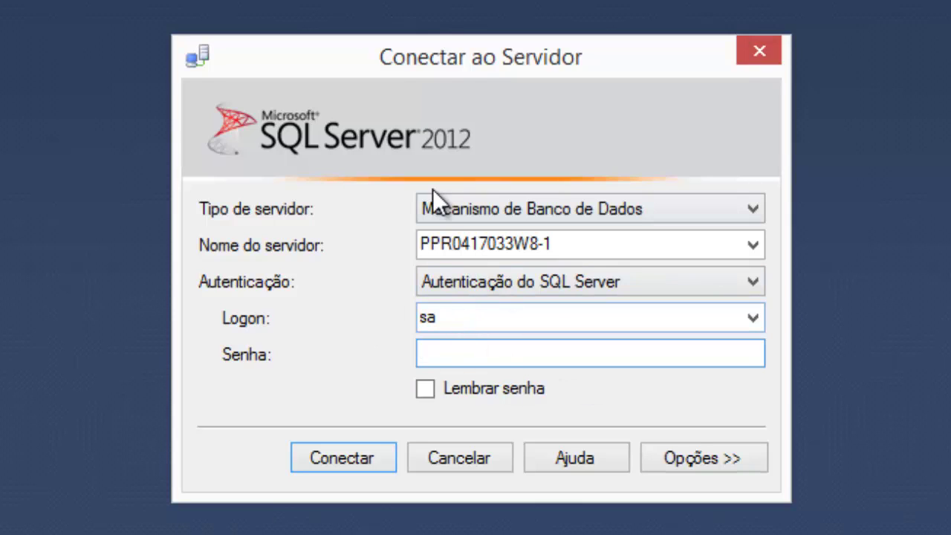
{"action": "type", "text": "*********"}
{"action": "left_click", "coordinate": [319, 461]}
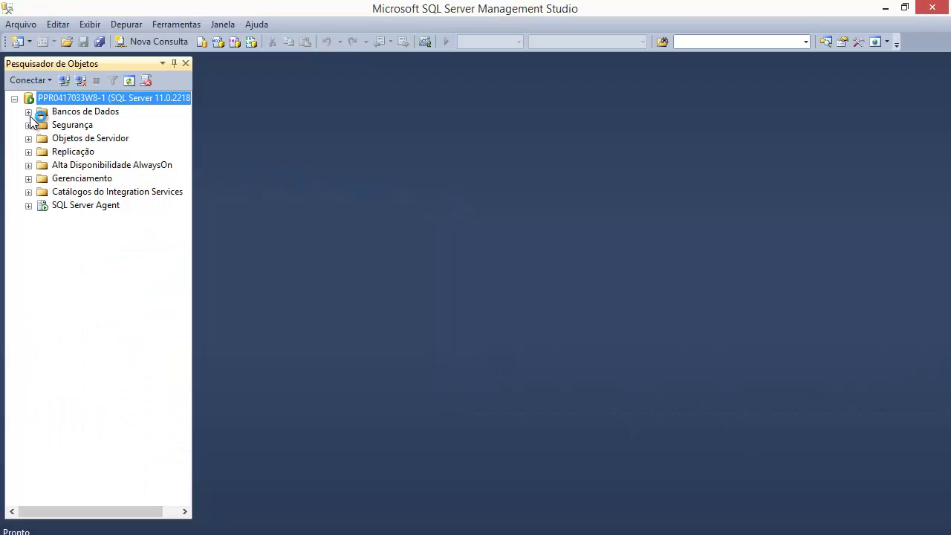
- Expand the Bancos de Dados folder and open its context menu
{"action": "left_click", "coordinate": [30, 116]}
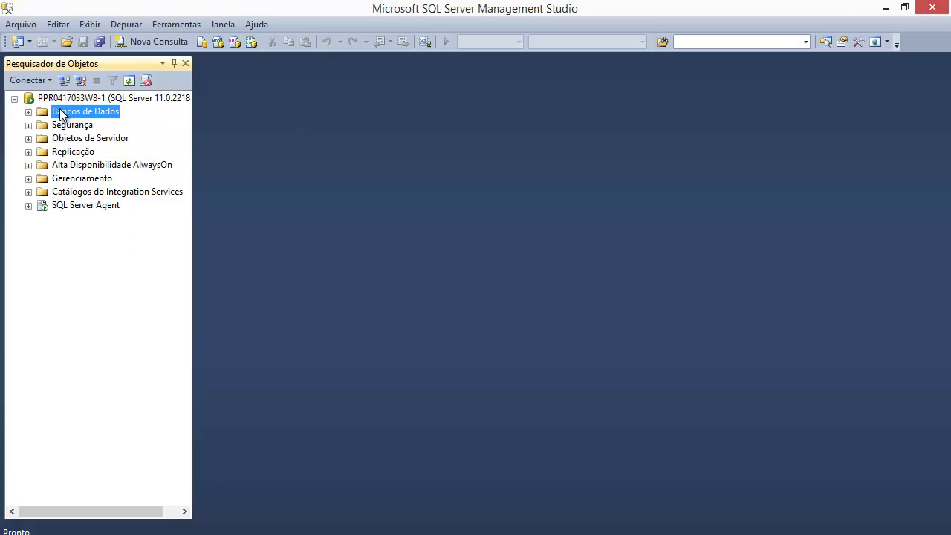
{"action": "left_click", "coordinate": [29, 113]}
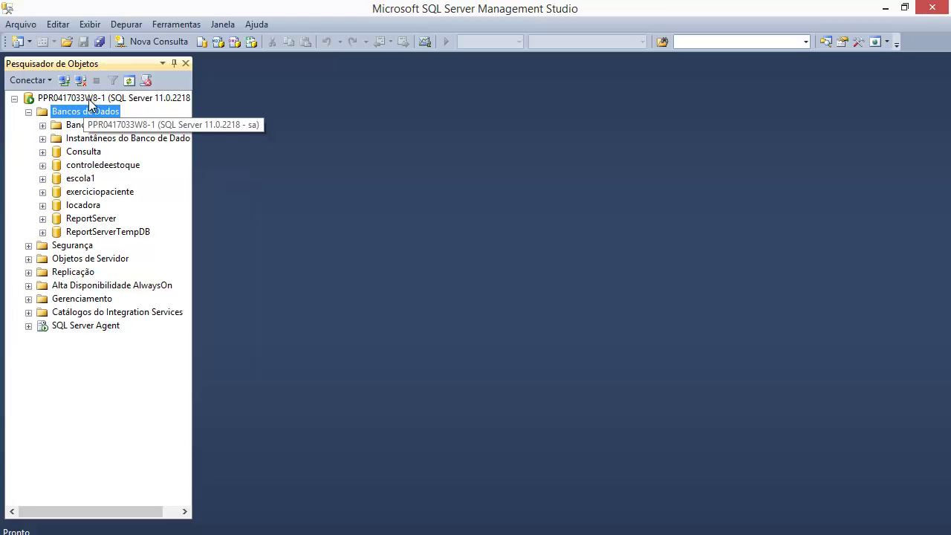
{"action": "right_click", "coordinate": [73, 113]}
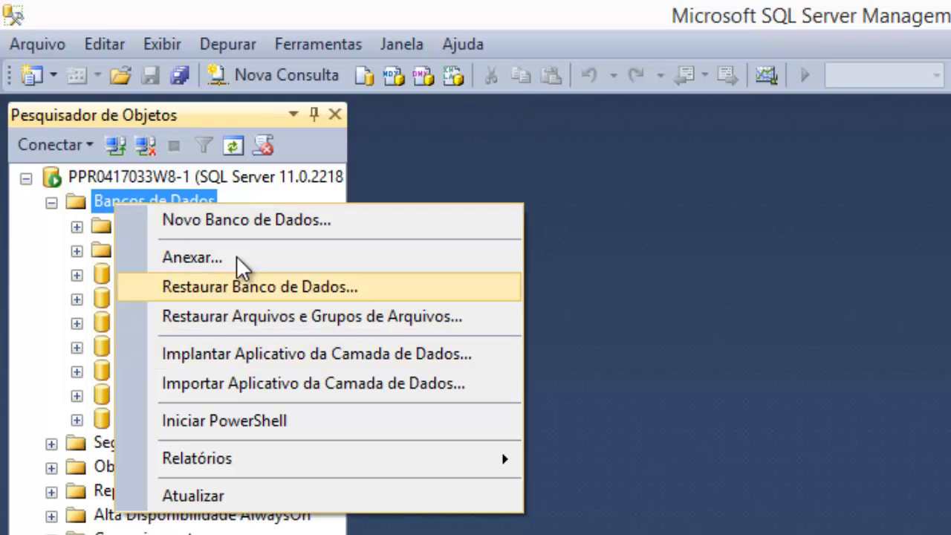
- Create a new database named 'clinica' via Novo Banco de Dados
{"action": "left_click", "coordinate": [245, 219]}
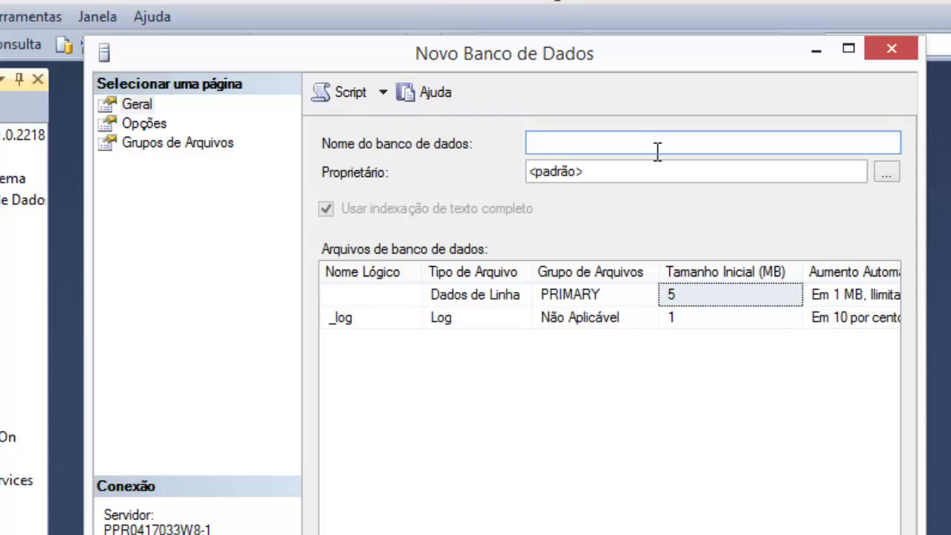
{"action": "type", "text": "clinica"}
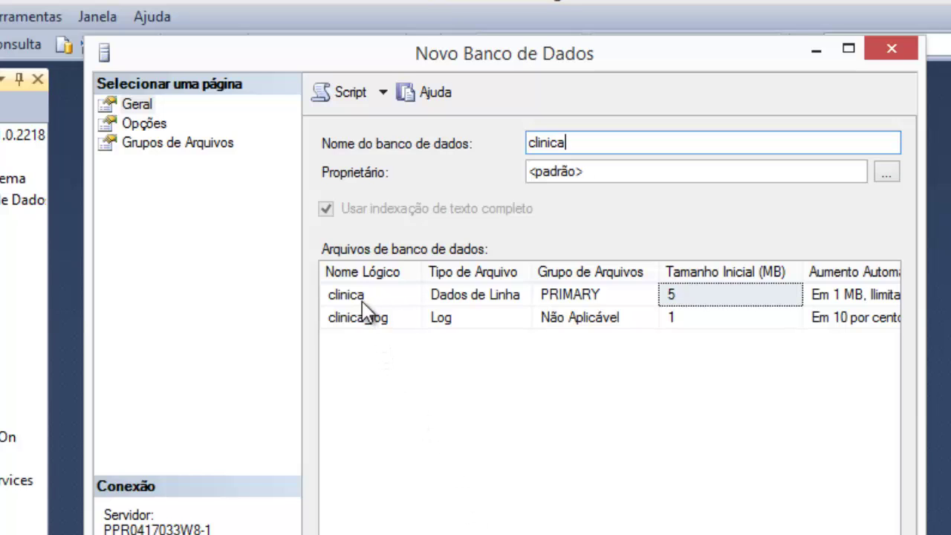
{"action": "scroll", "coordinate": [609, 312], "scroll_direction": "right", "scroll_amount": 3}
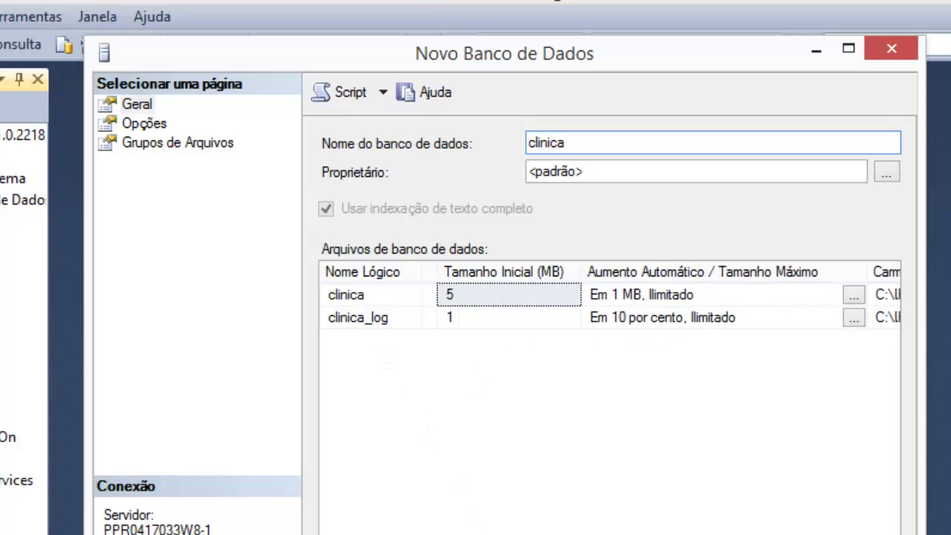
{"action": "scroll", "coordinate": [700, 411], "scroll_direction": "right", "scroll_amount": 4}
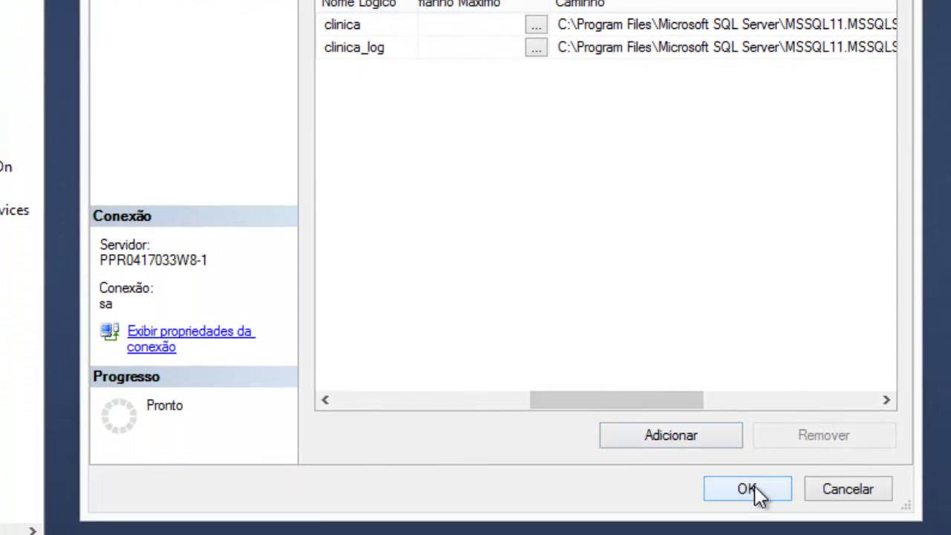
{"action": "left_click", "coordinate": [752, 489]}
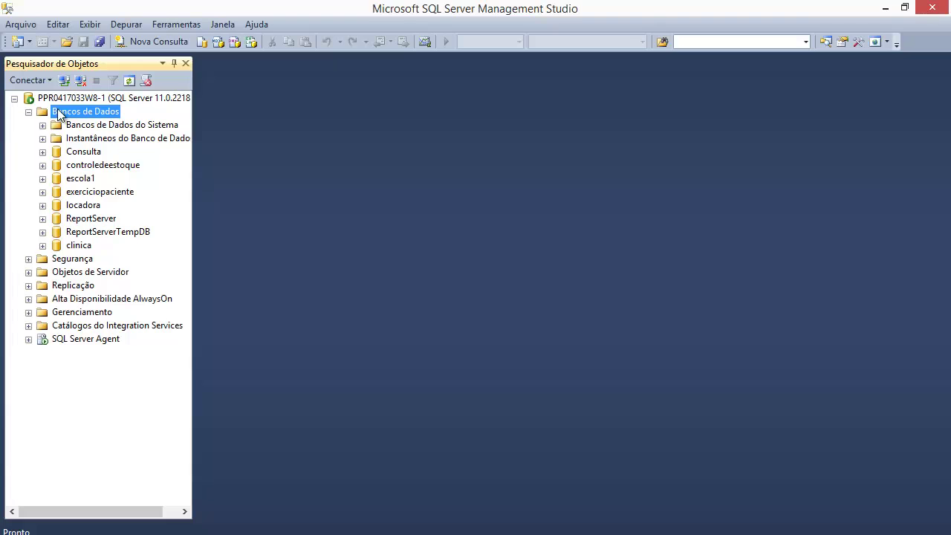
- Expand clinica and its Tabelas folder to show Tabelas do Sistema and FileTables
{"action": "left_click", "coordinate": [81, 246]}
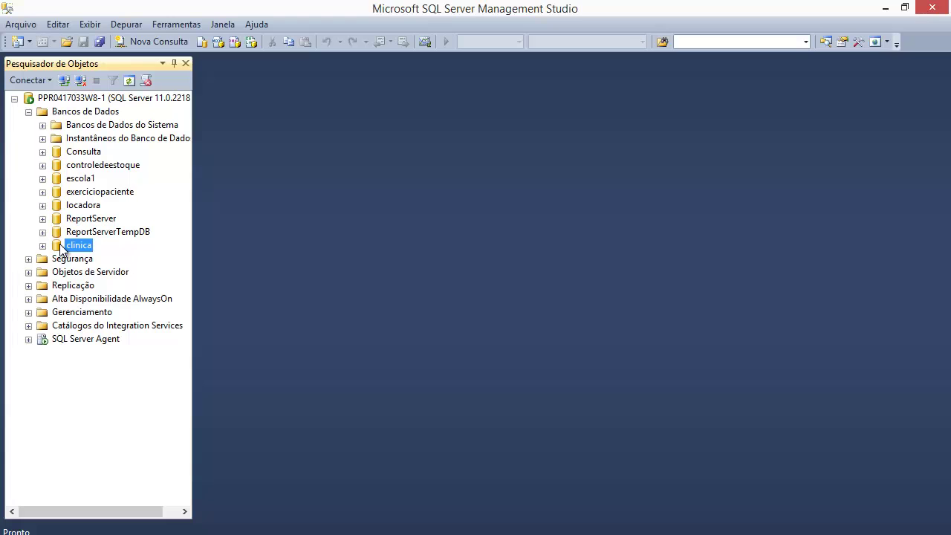
{"action": "left_click", "coordinate": [42, 246]}
{"action": "left_click", "coordinate": [43, 246]}
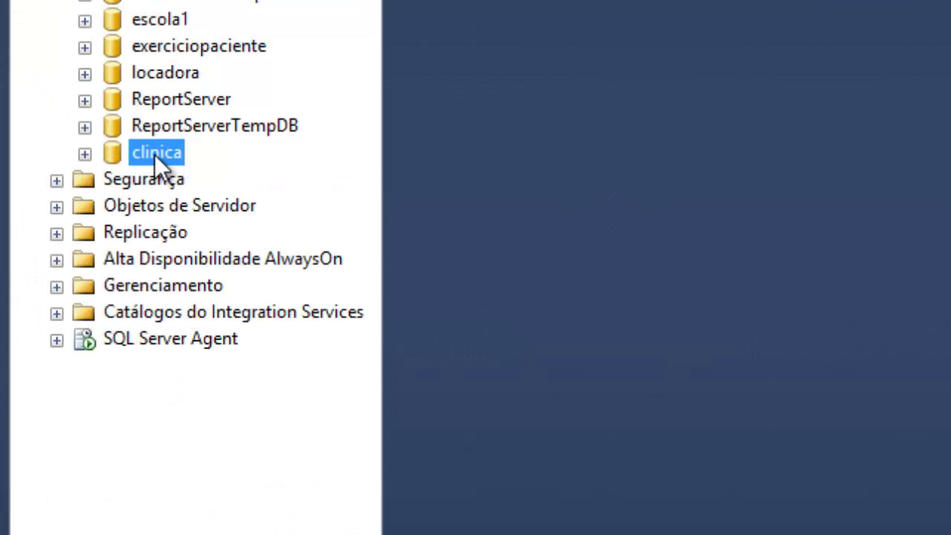
{"action": "left_click", "coordinate": [84, 154]}
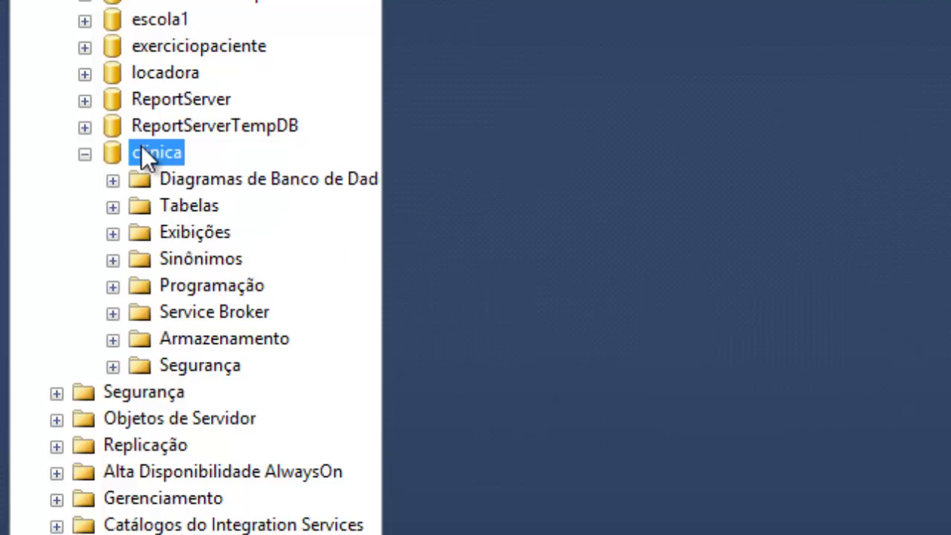
{"action": "left_click", "coordinate": [145, 205]}
{"action": "double_click", "coordinate": [132, 206]}
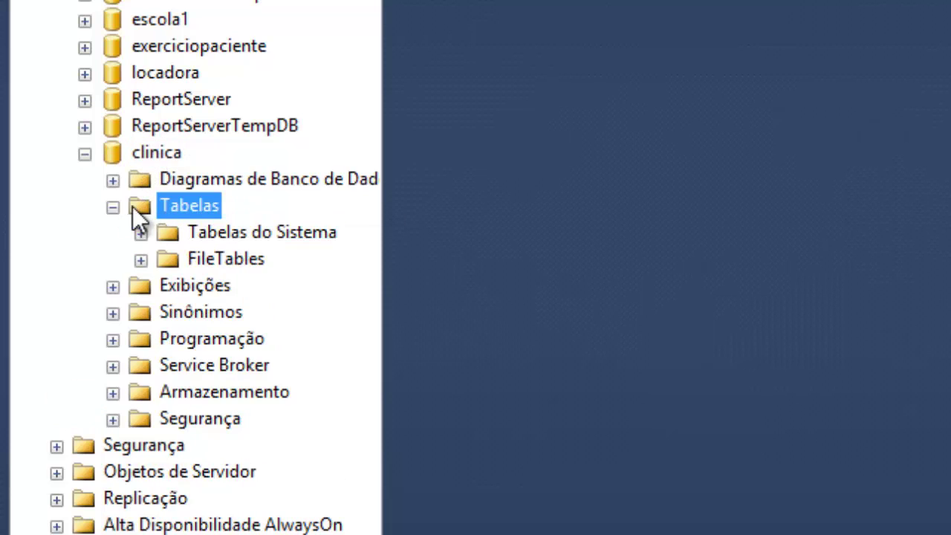
- Start a new table under clinica's Tabelas folder with Nova Tabela
{"action": "right_click", "coordinate": [174, 209]}
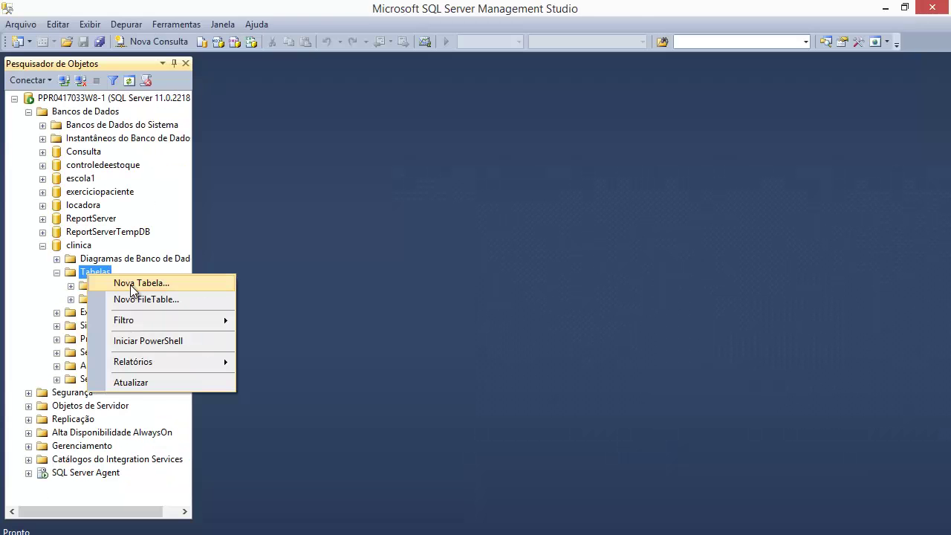
{"action": "left_click", "coordinate": [259, 231]}
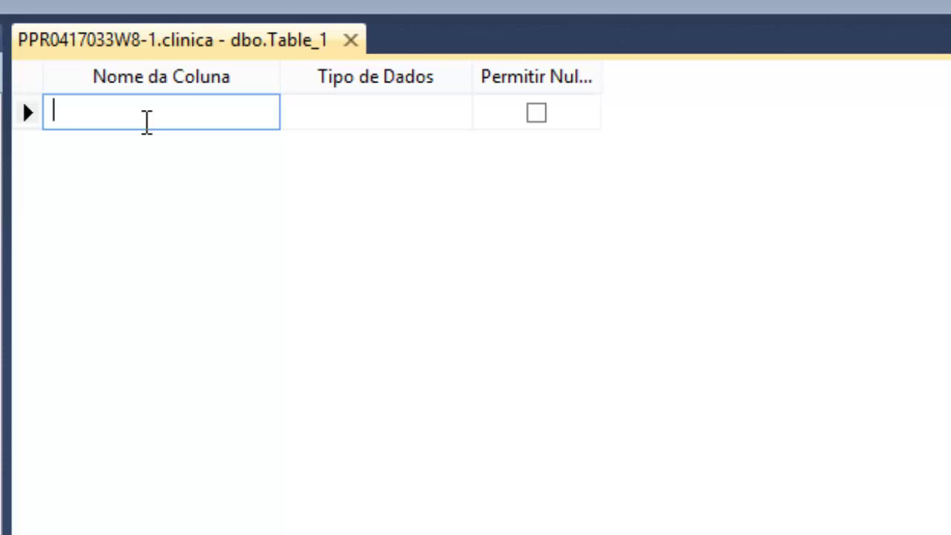
- Name the first column med_cod and set its data type to int
{"action": "type", "text": "med_"}
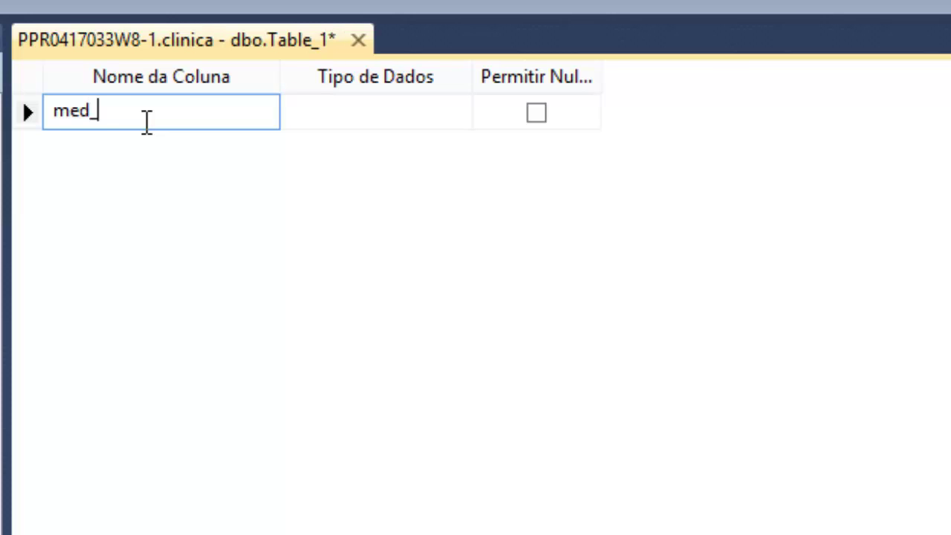
{"action": "type", "text": "cod"}
{"action": "left_click", "coordinate": [352, 115]}
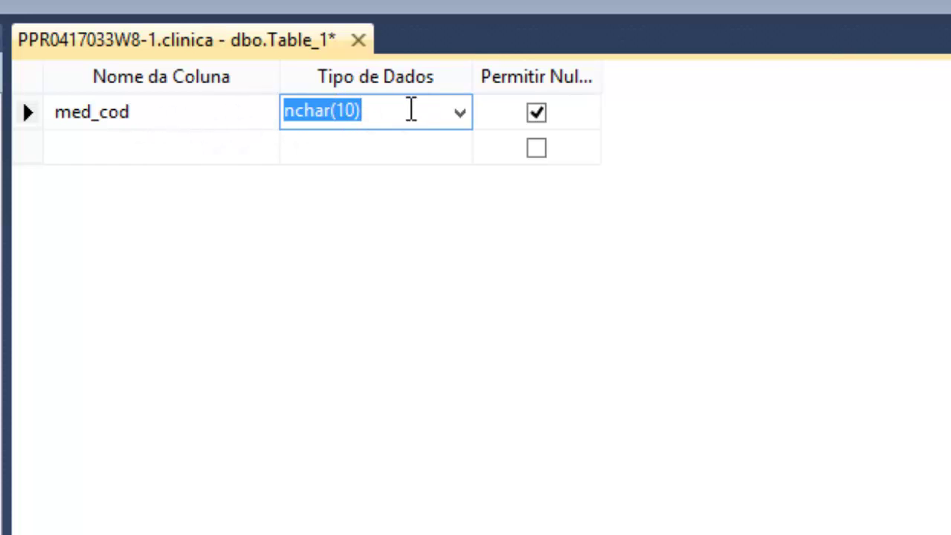
{"action": "left_click", "coordinate": [460, 113]}
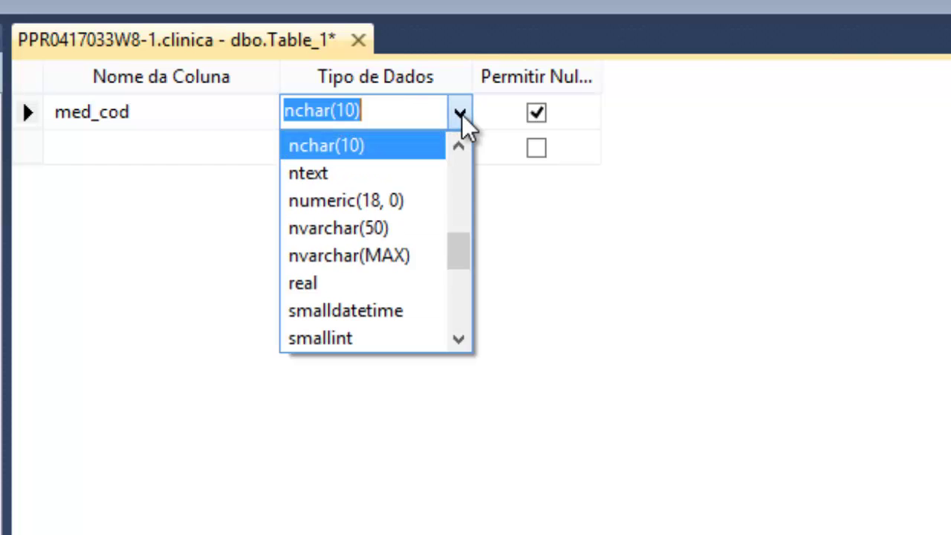
{"action": "left_click_drag", "start_coordinate": [459, 248], "coordinate": [431, 163]}
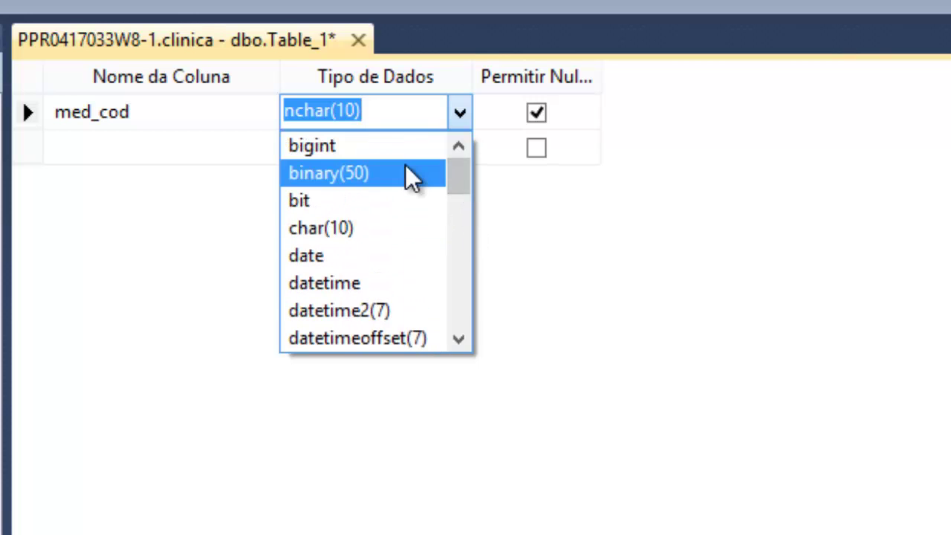
{"action": "type", "text": "int"}
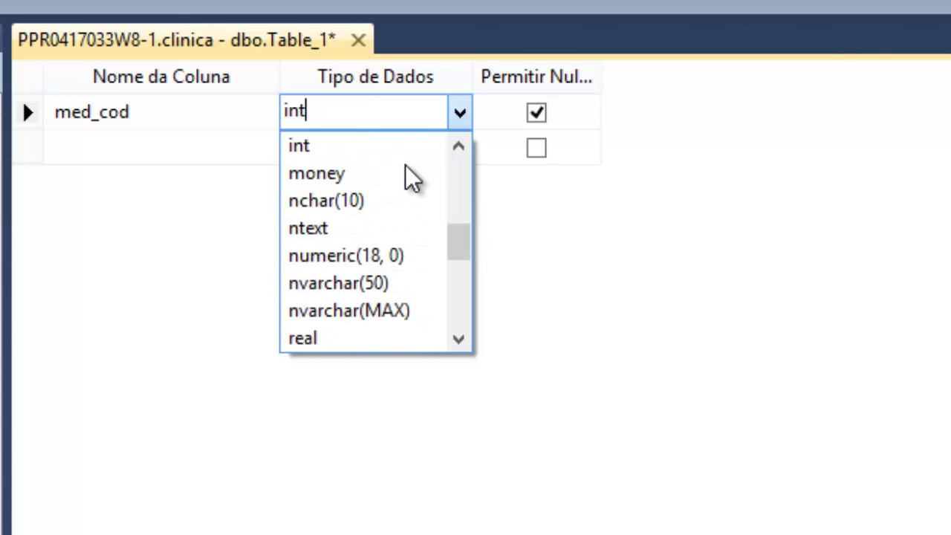
{"action": "left_click", "coordinate": [350, 144]}
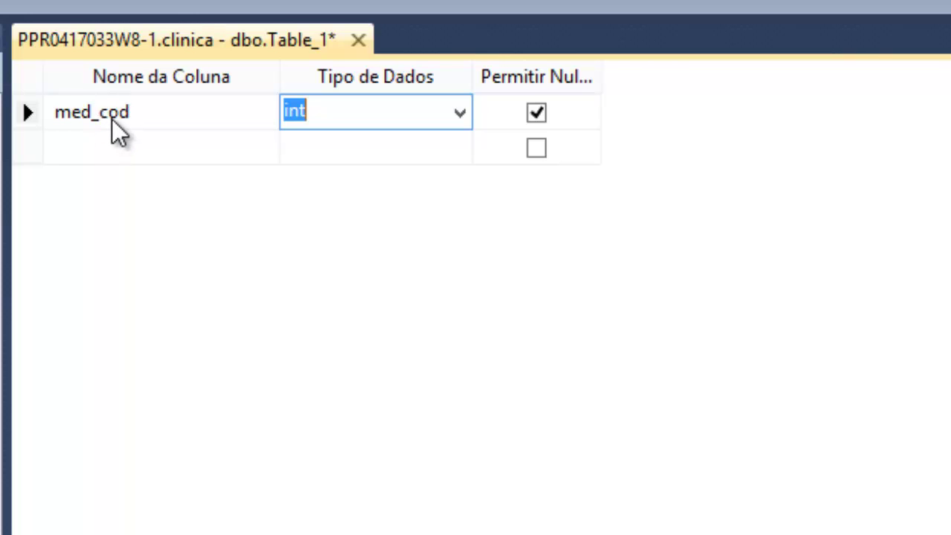
- Add a second column med_nome with type nvarchar(50)
{"action": "left_click", "coordinate": [146, 153]}
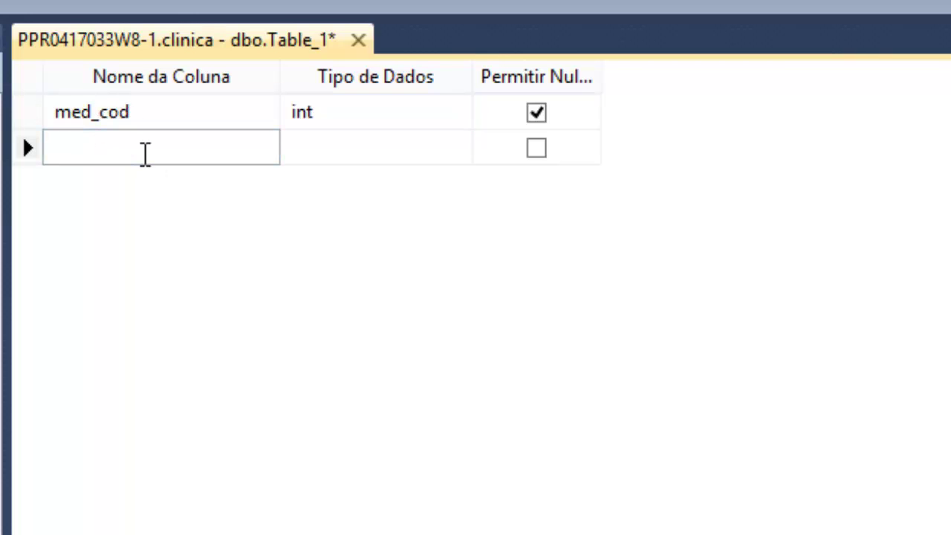
{"action": "type", "text": "med_nome"}
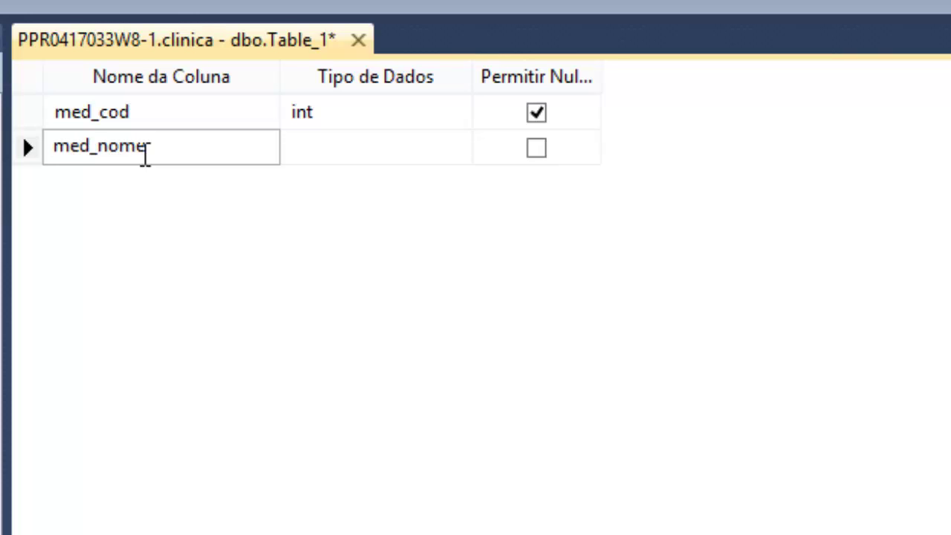
{"action": "key", "text": "Tab"}
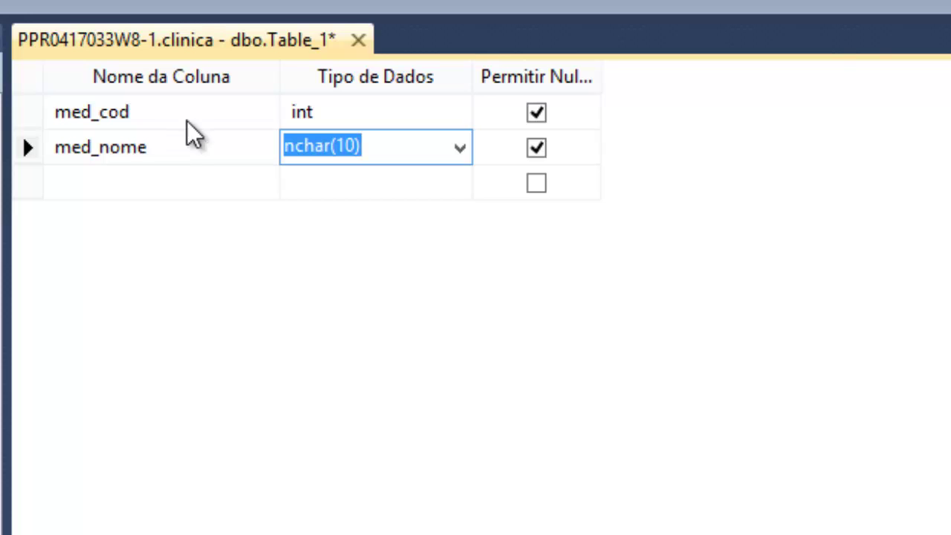
{"action": "left_click", "coordinate": [459, 149]}
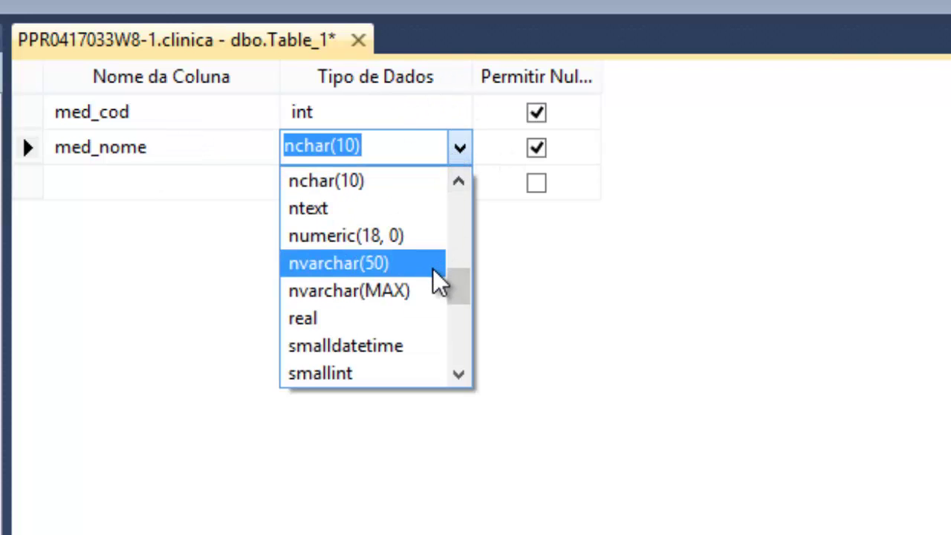
{"action": "left_click", "coordinate": [370, 270]}
- Change med_nome's length to nvarchar(90) and name the third column med_email
{"action": "left_click", "coordinate": [395, 149]}
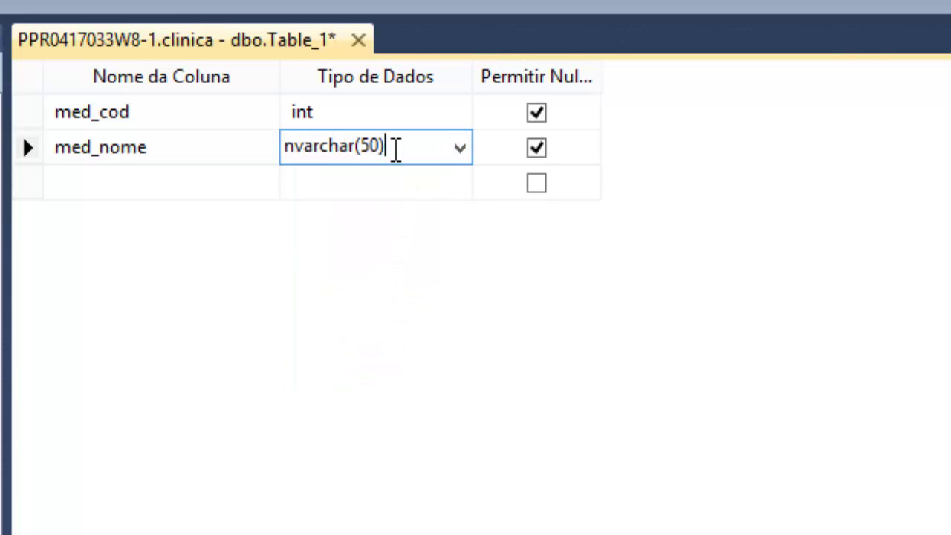
{"action": "key", "text": "Left"}
{"action": "key", "text": "Left"}
{"action": "key", "text": "Right"}
{"action": "key", "text": "shift+Left"}
{"action": "key", "text": "shift+Left"}
{"action": "type", "text": "90"}
{"action": "left_click", "coordinate": [462, 151]}
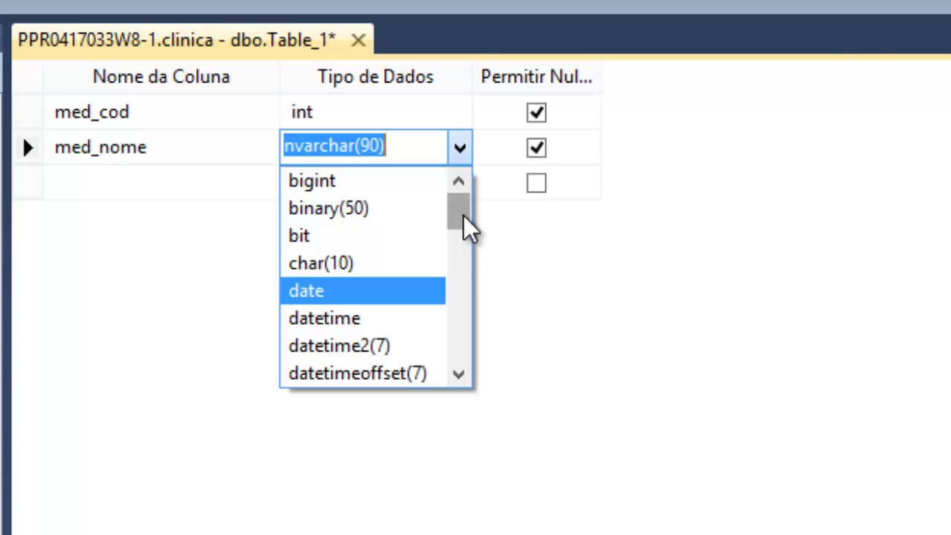
{"action": "left_click", "coordinate": [461, 149]}
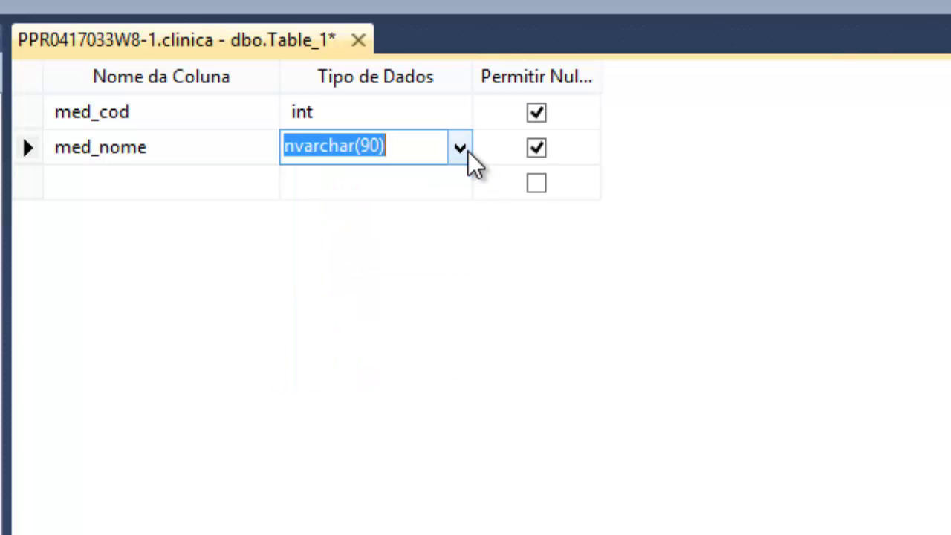
{"action": "left_click", "coordinate": [452, 238]}
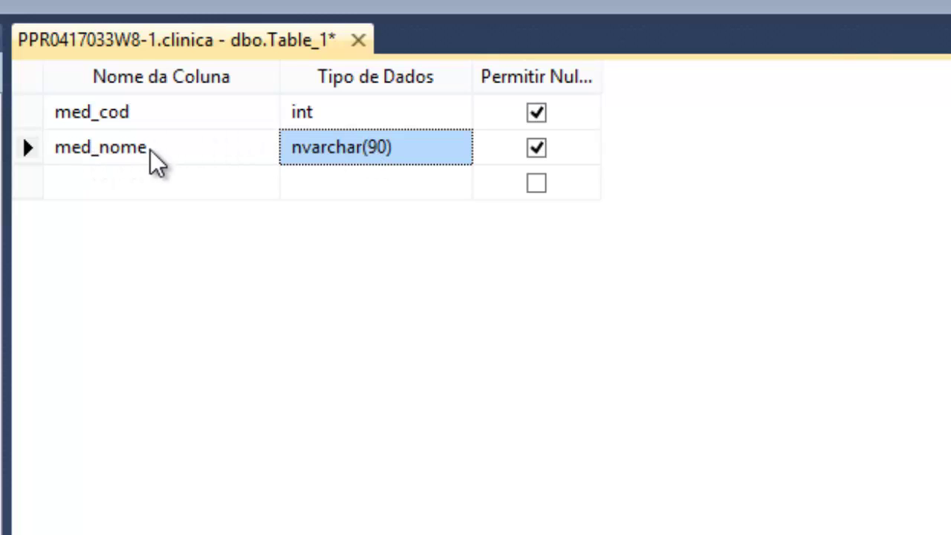
{"action": "left_click", "coordinate": [159, 182]}
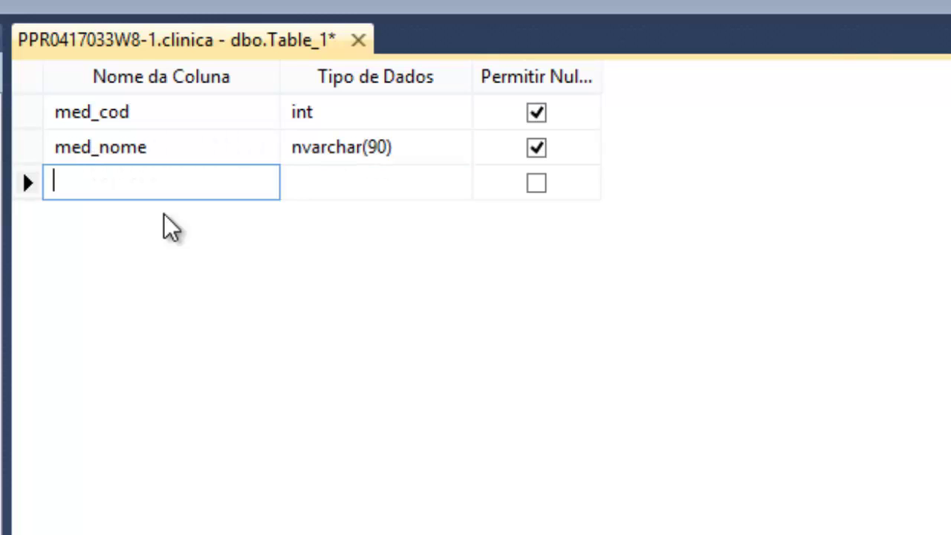
{"action": "type", "text": "med_email"}
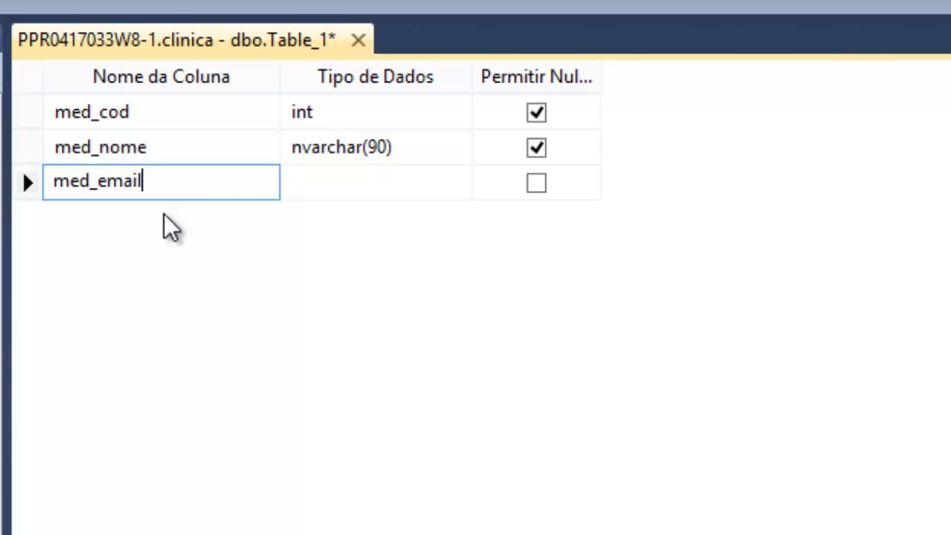
- Set med_email's data type to nvarchar(90)
{"action": "left_click", "coordinate": [322, 186]}
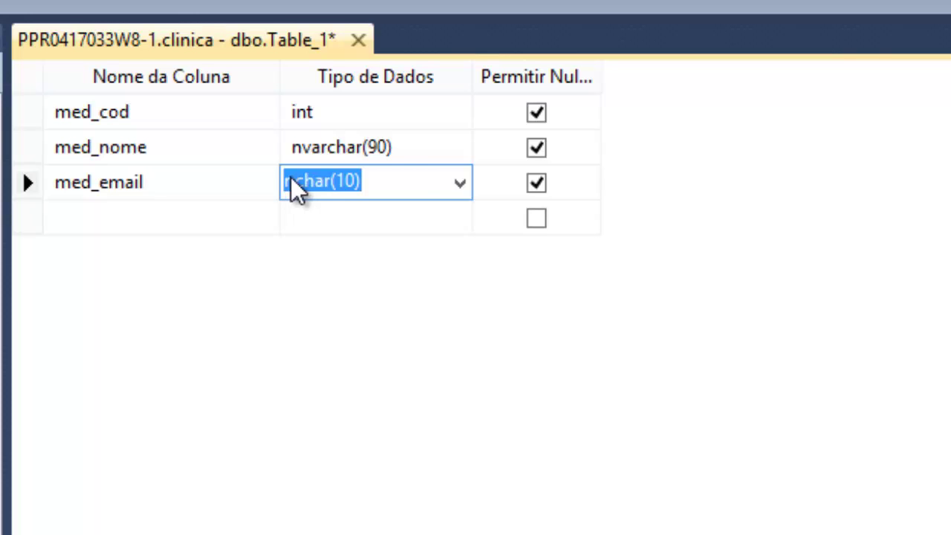
{"action": "left_click", "coordinate": [460, 184]}
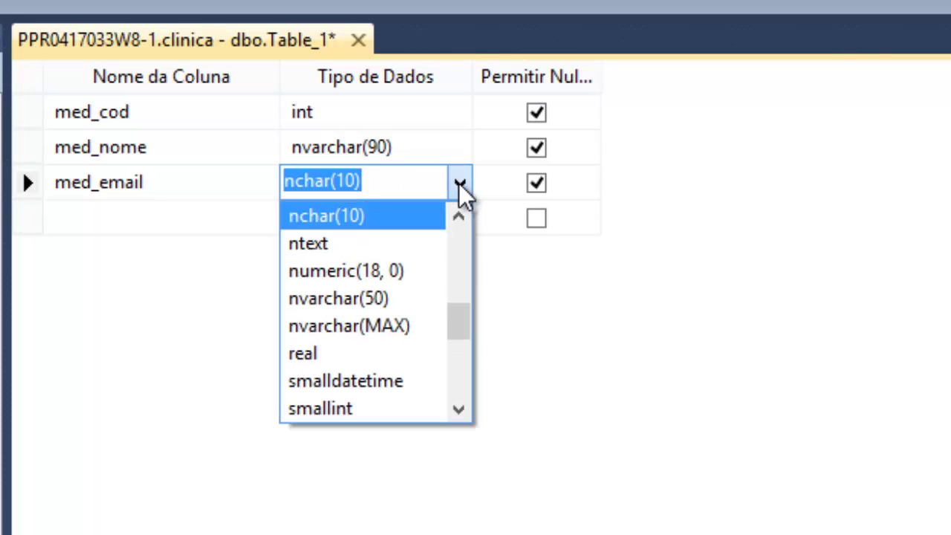
{"action": "type", "text": "n"}
{"action": "type", "text": "var"}
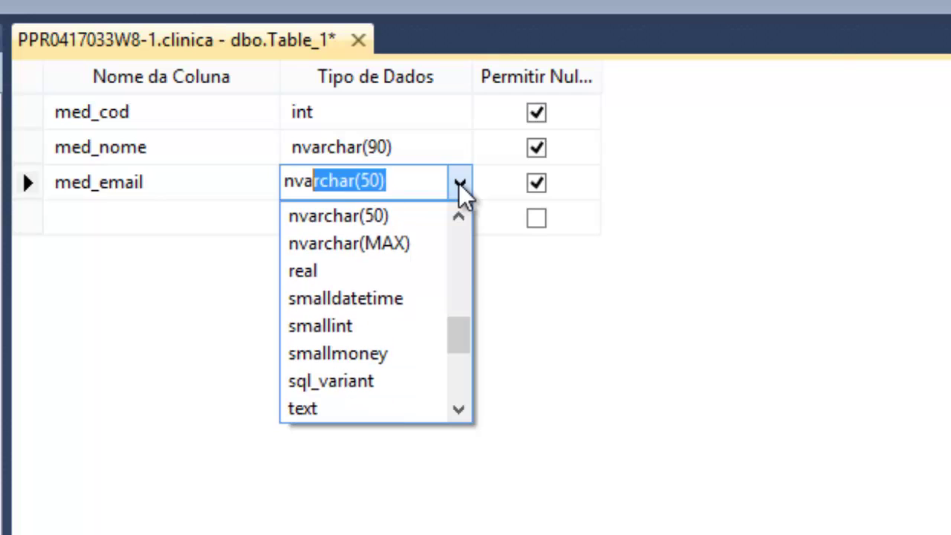
{"action": "left_click", "coordinate": [388, 211]}
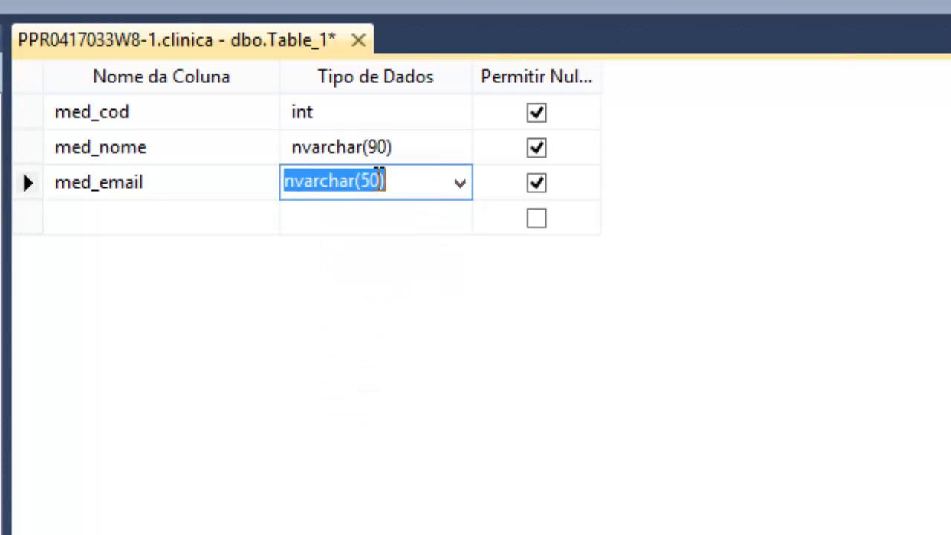
{"action": "left_click", "coordinate": [368, 181]}
{"action": "key", "text": "BackSpace"}
{"action": "type", "text": "9"}
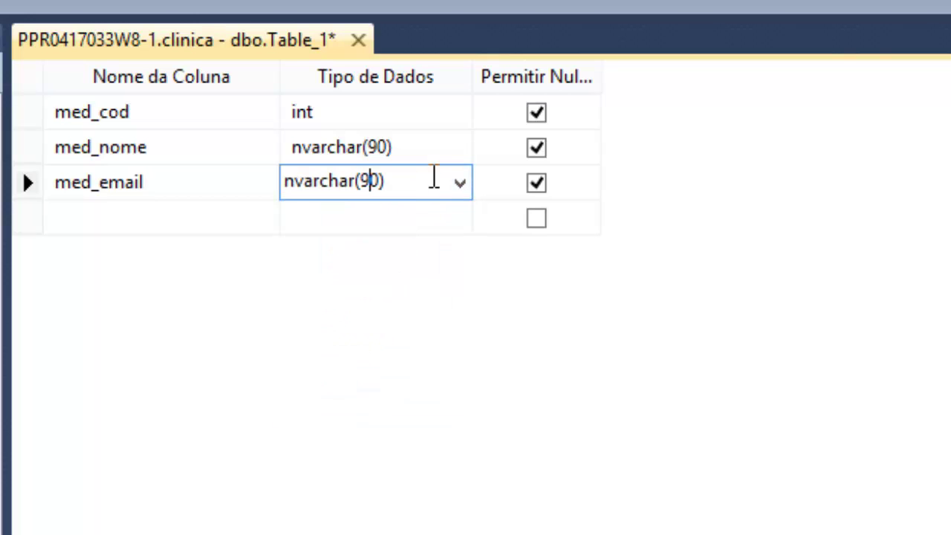
{"action": "left_click", "coordinate": [156, 219]}
- Add a med_fone column with type nvarchar(15)
{"action": "type", "text": "med_"}
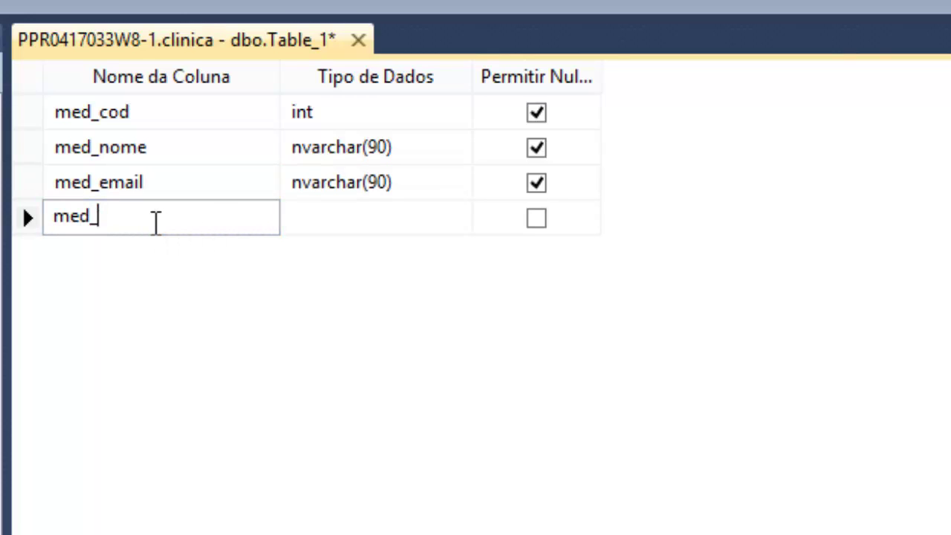
{"action": "type", "text": "fone"}
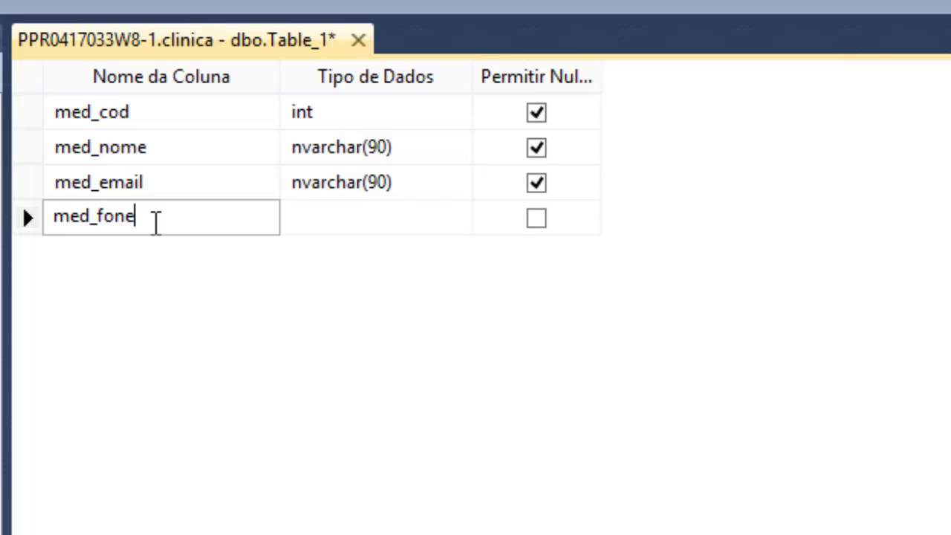
{"action": "left_click", "coordinate": [312, 223]}
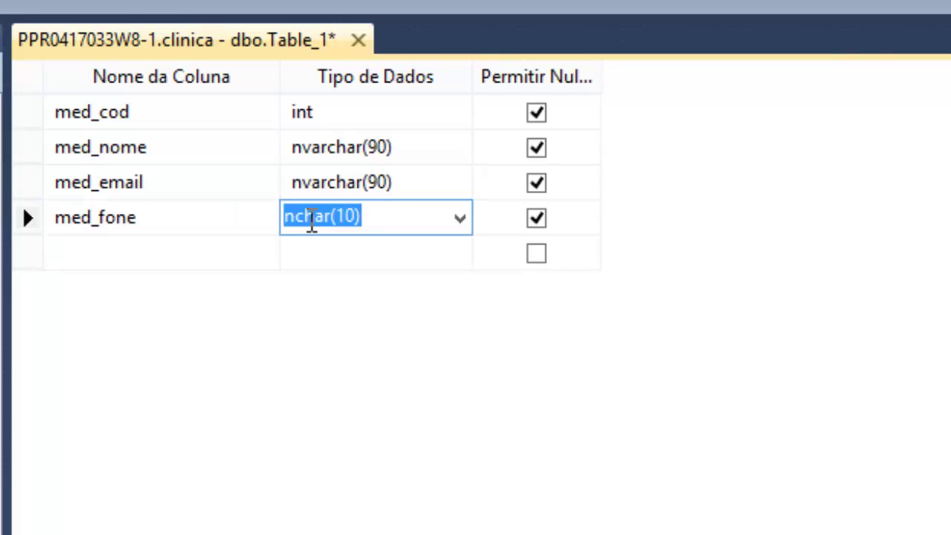
{"action": "type", "text": "nvar"}
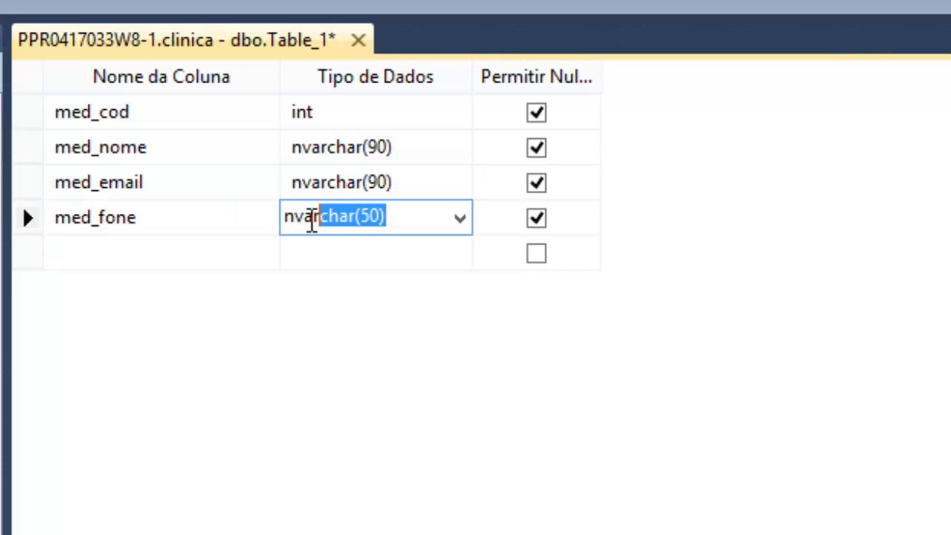
{"action": "left_click", "coordinate": [312, 217]}
{"action": "key", "text": "Right"}
{"action": "key", "text": "Right"}
{"action": "key", "text": "Right"}
{"action": "key", "text": "Right"}
{"action": "key", "text": "Right"}
{"action": "key", "text": "Right"}
{"action": "key", "text": "Right"}
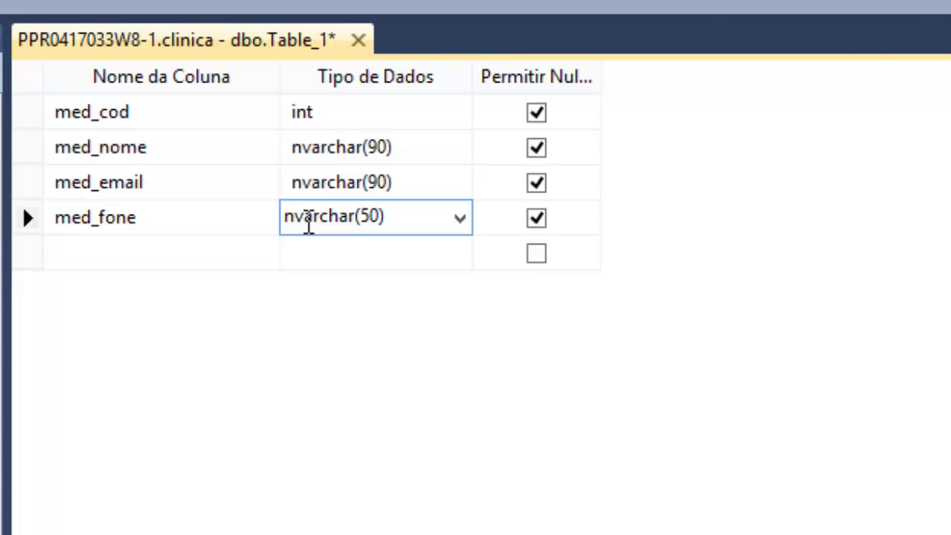
{"action": "key", "text": "BackSpace"}
{"action": "key", "text": "Delete"}
{"action": "type", "text": "15"}
- Add a med_crm column with type nvarchar(20)
{"action": "left_click", "coordinate": [194, 261]}
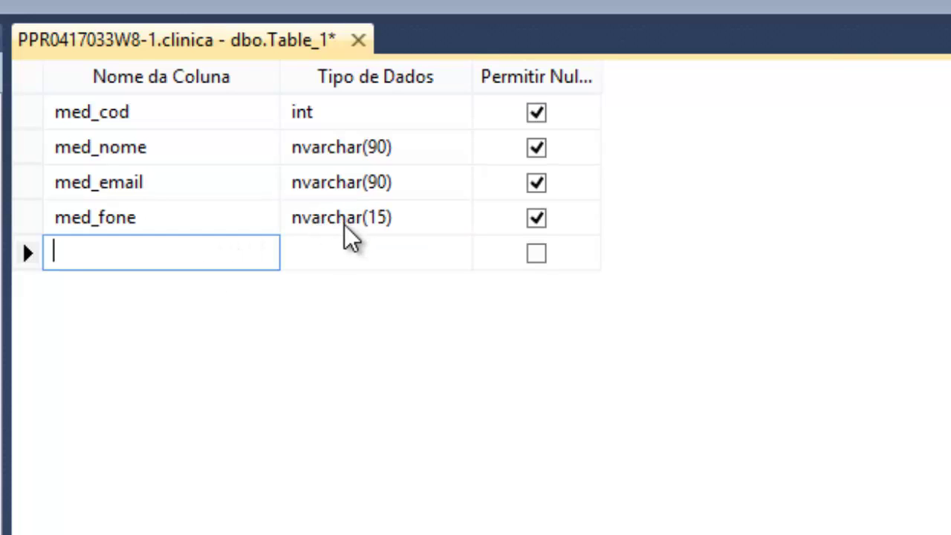
{"action": "type", "text": "med_"}
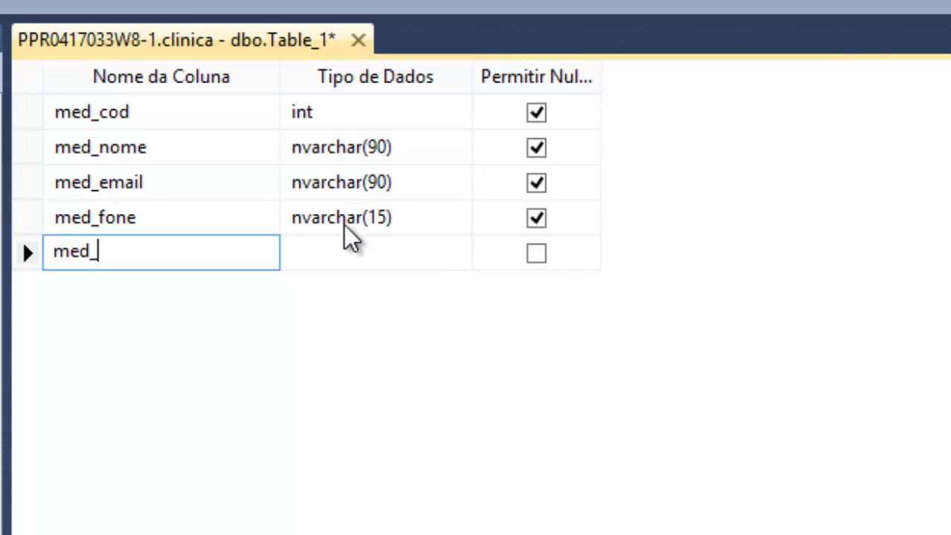
{"action": "type", "text": "crm"}
{"action": "key", "text": "Tab"}
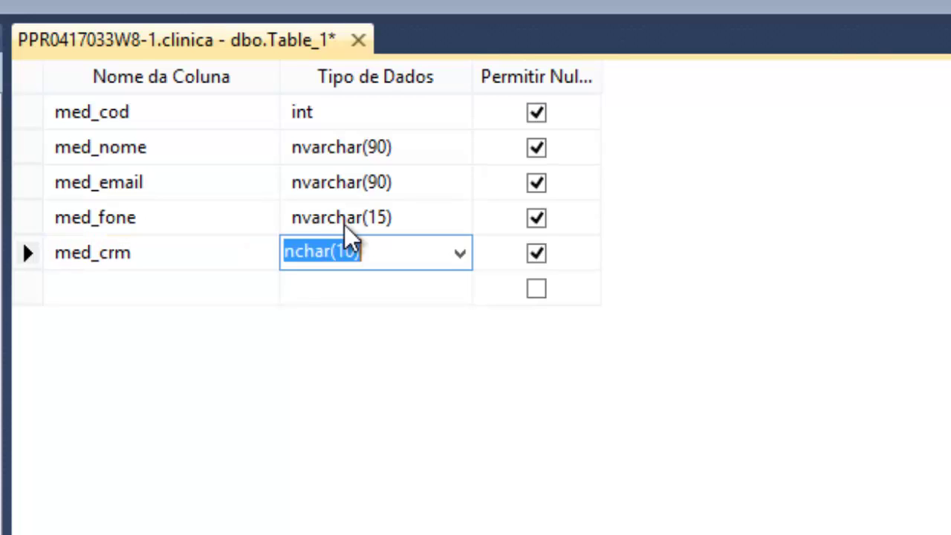
{"action": "type", "text": "nvar"}
{"action": "key", "text": "Right"}
{"action": "key", "text": "Right"}
{"action": "key", "text": "Right"}
{"action": "key", "text": "Right"}
{"action": "key", "text": "Right"}
{"action": "key", "text": "Right"}
{"action": "key", "text": "Right"}
{"action": "key", "text": "Right"}
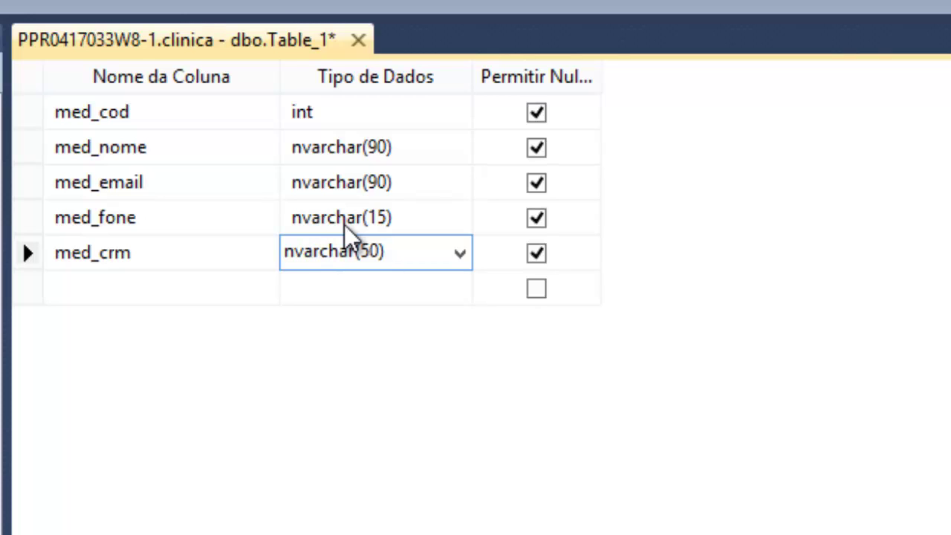
{"action": "key", "text": "shift+Left"}
{"action": "type", "text": "2"}
{"action": "left_click", "coordinate": [169, 276]}
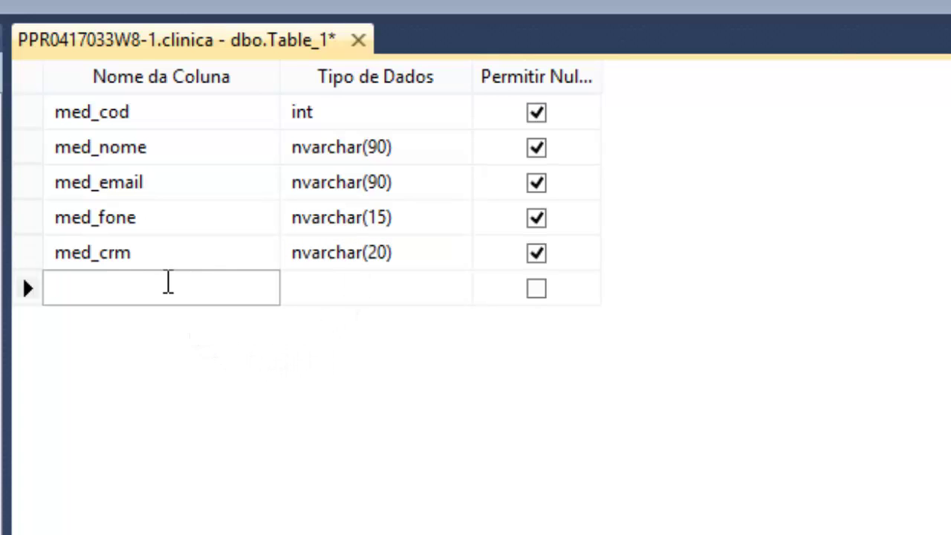
- Add a med_especialidade column with type nvarchar(90)
{"action": "type", "text": "med_e"}
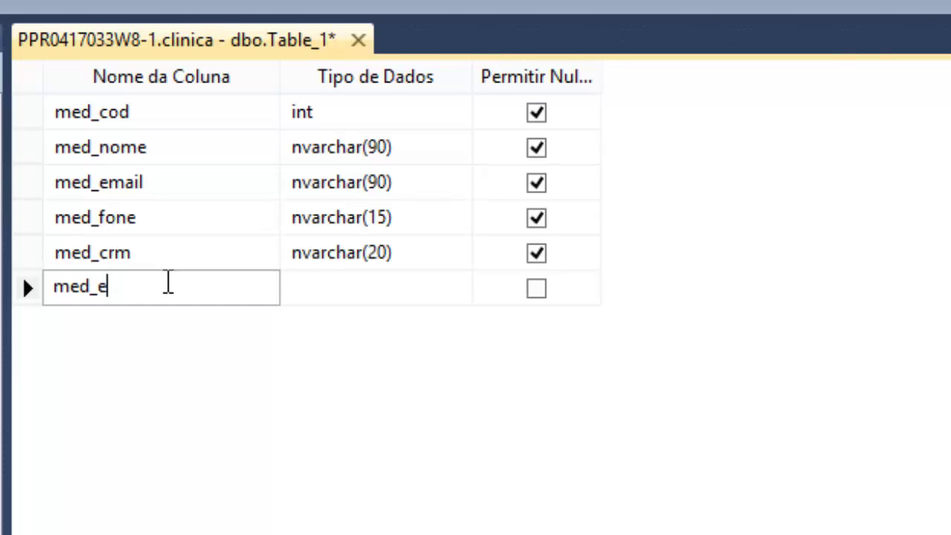
{"action": "type", "text": "specialidade"}
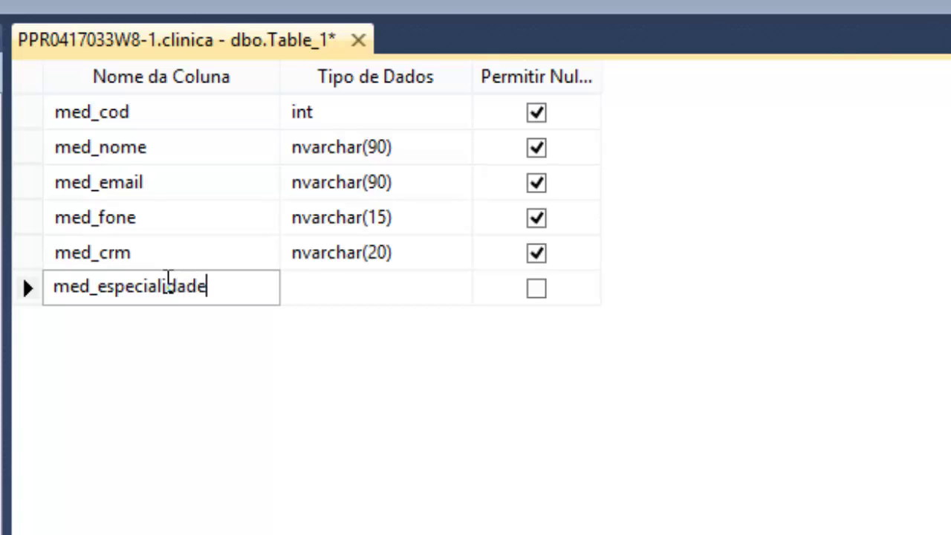
{"action": "key", "text": "Tab"}
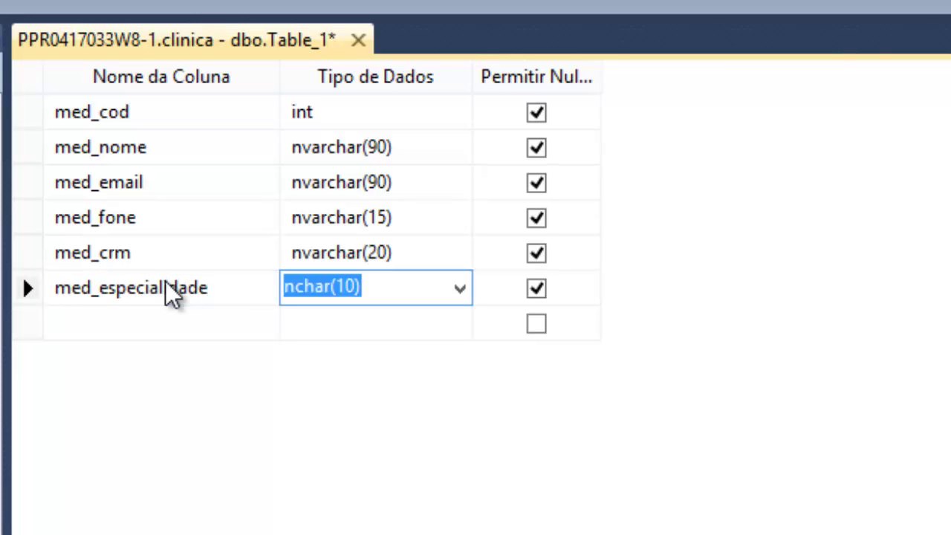
{"action": "type", "text": "nvar"}
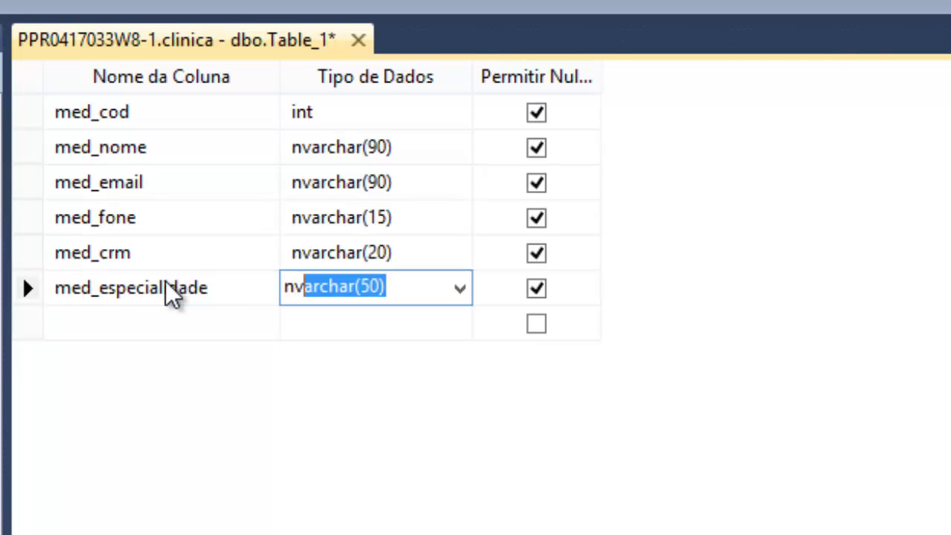
{"action": "key", "text": "Right"}
{"action": "key", "text": "Right"}
{"action": "key", "text": "Right"}
{"action": "key", "text": "Right"}
{"action": "key", "text": "Right"}
{"action": "key", "text": "Right"}
{"action": "key", "text": "Right"}
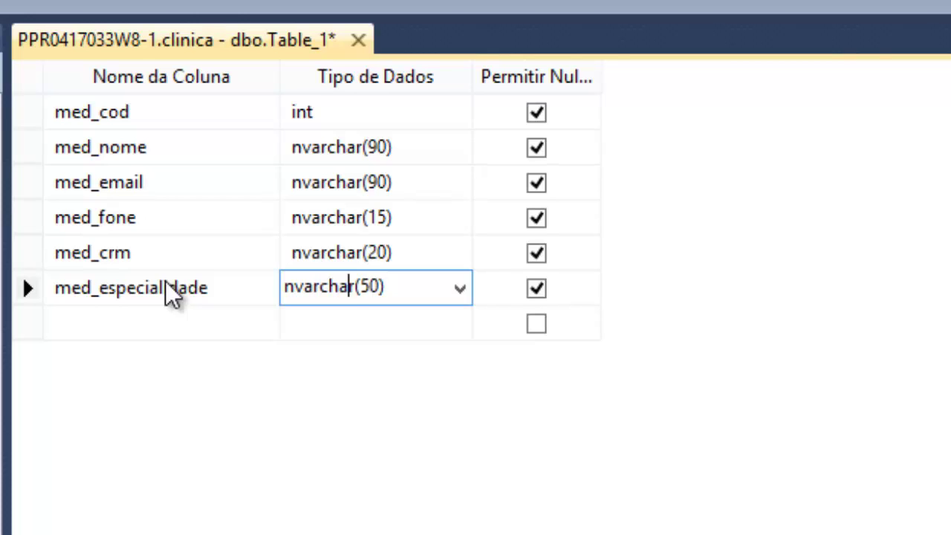
{"action": "key", "text": "shift+Right"}
{"action": "type", "text": "9"}
{"action": "key", "text": "Return"}
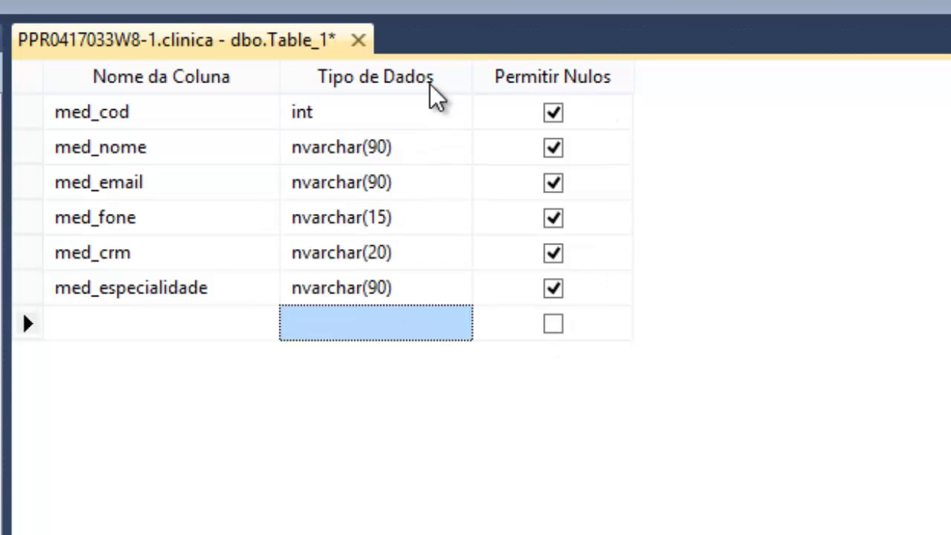
- Clear Permitir Nulos for med_nome, med_email, med_fone, med_crm, med_especialidade and med_cod
{"action": "left_click", "coordinate": [554, 149]}
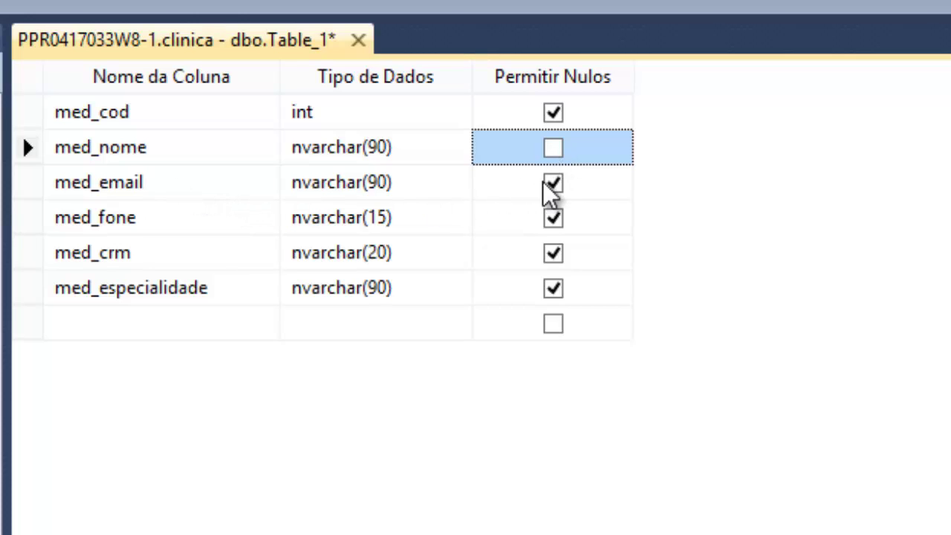
{"action": "left_click", "coordinate": [554, 185]}
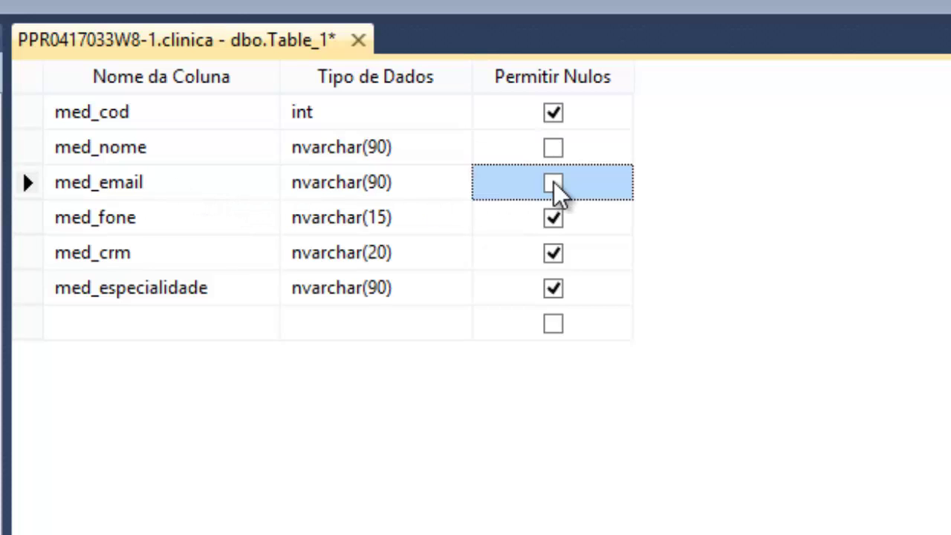
{"action": "left_click", "coordinate": [551, 217]}
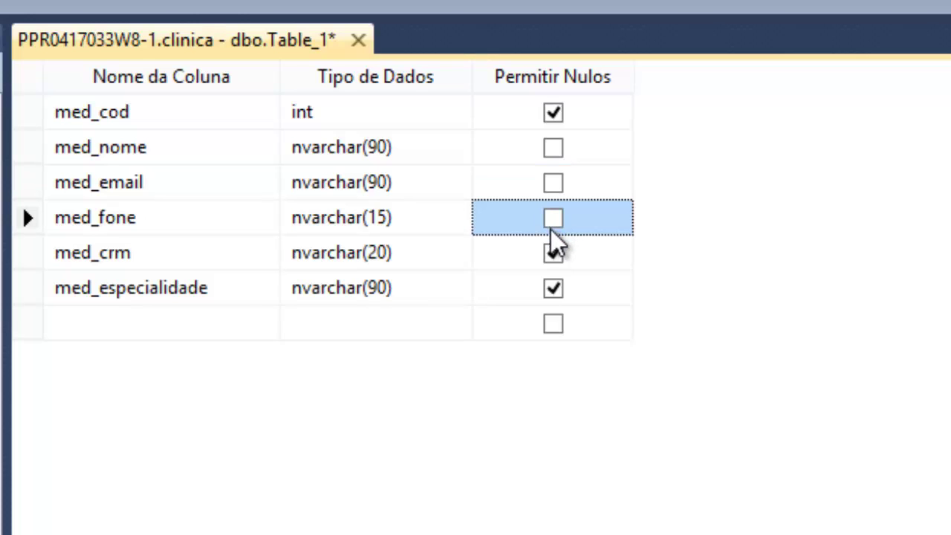
{"action": "left_click", "coordinate": [552, 255]}
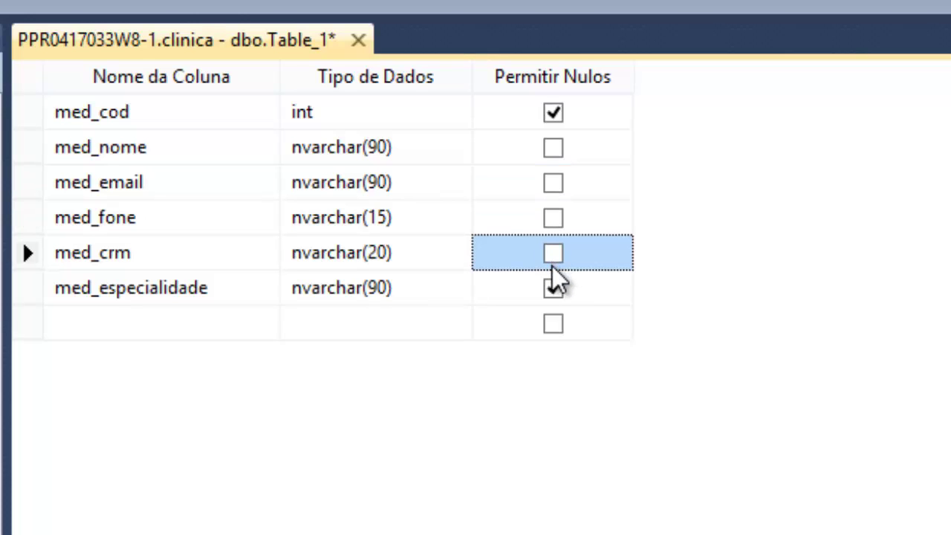
{"action": "left_click", "coordinate": [552, 287]}
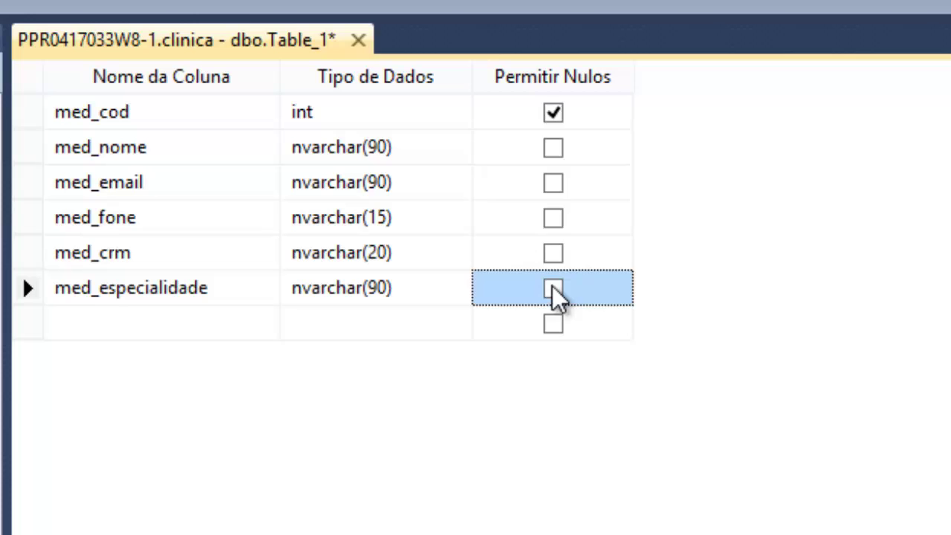
{"action": "left_click", "coordinate": [554, 114]}
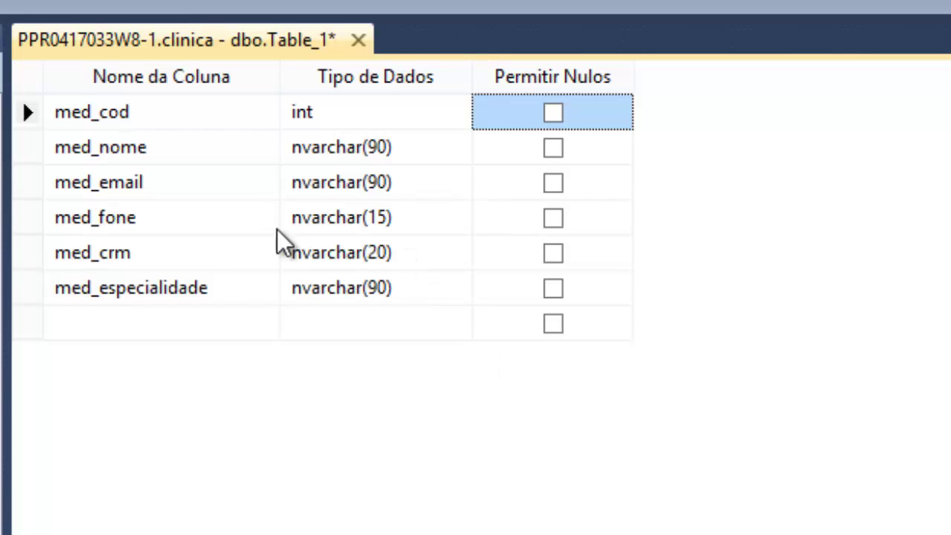
- Select the med_cod row and set it as the table's primary key
{"action": "left_click", "coordinate": [262, 112]}
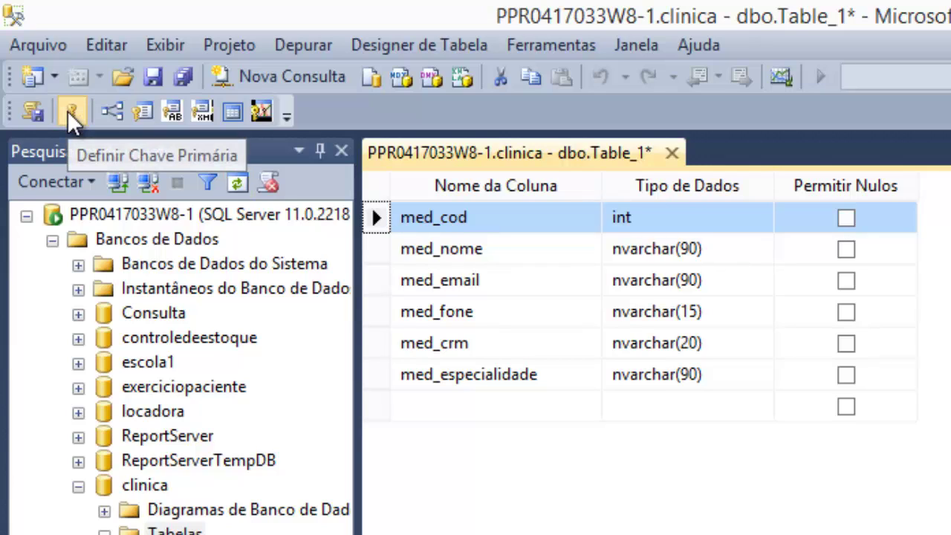
{"action": "left_click", "coordinate": [71, 111]}
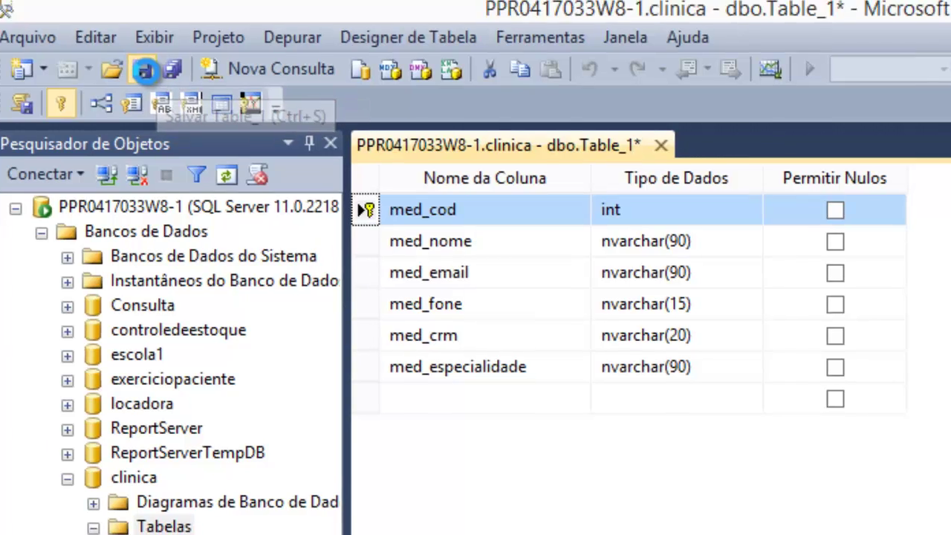
- Save the table design and name it medicos
{"action": "left_click", "coordinate": [154, 77]}
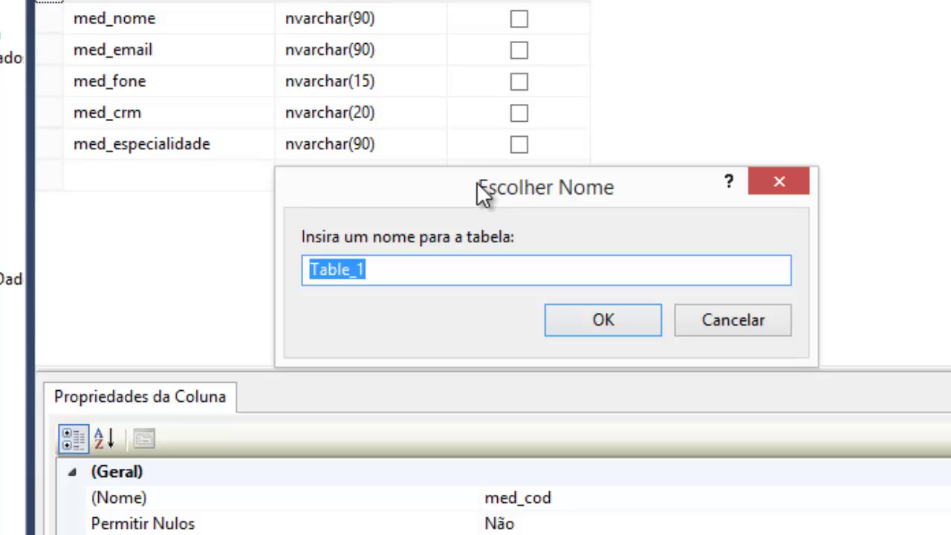
{"action": "type", "text": "medicos"}
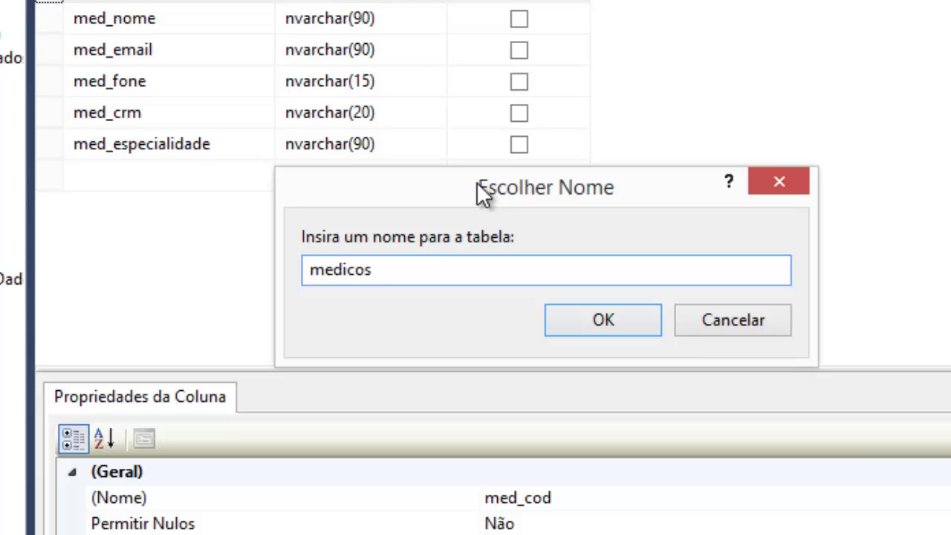
{"action": "left_click", "coordinate": [601, 323]}
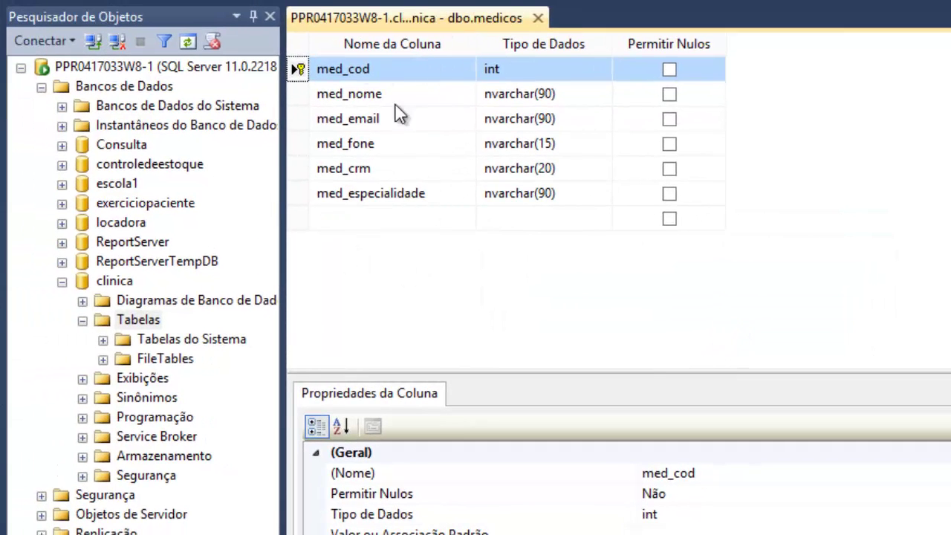
- Close the designer, refresh clinica's Tabelas folder with Atualizar and select dbo.medicos
{"action": "left_click", "coordinate": [537, 18]}
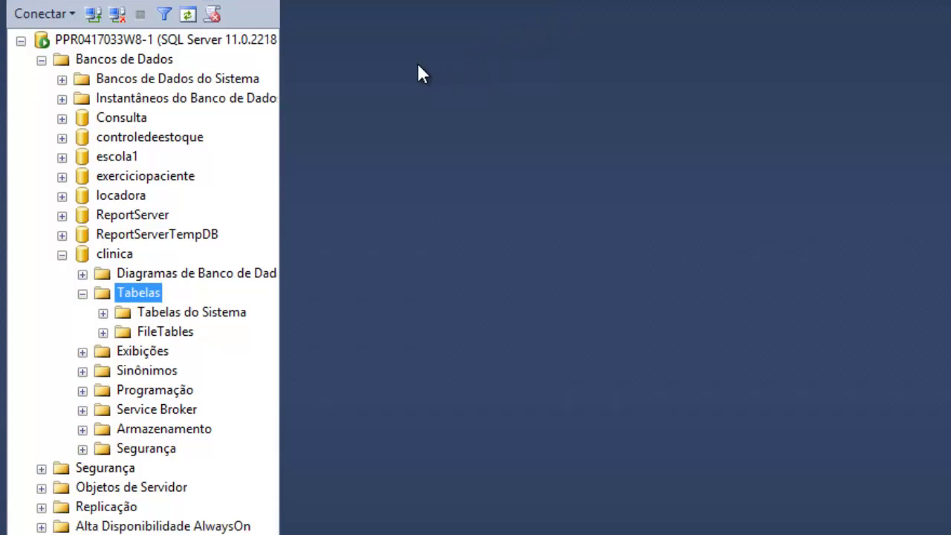
{"action": "left_click_drag", "start_coordinate": [110, 274], "coordinate": [134, 312]}
{"action": "right_click", "coordinate": [123, 294]}
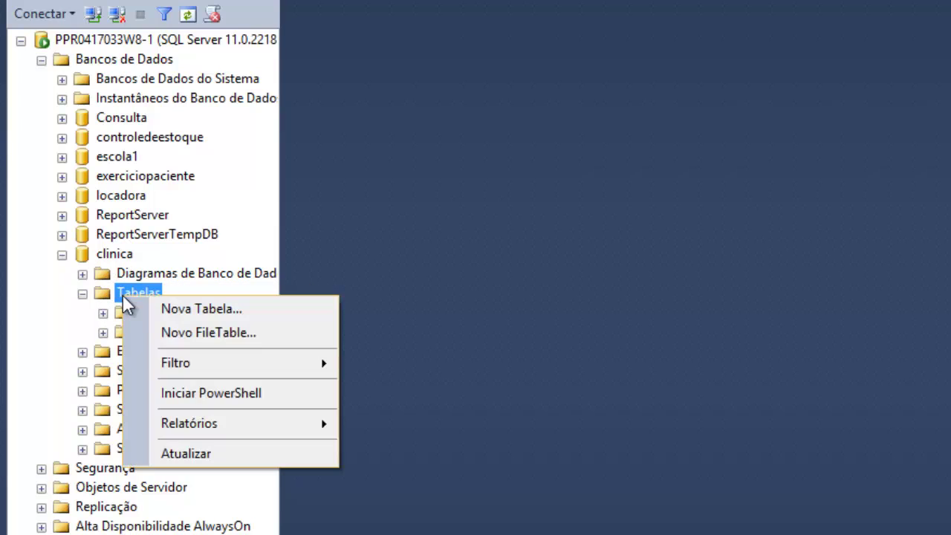
{"action": "left_click", "coordinate": [181, 455]}
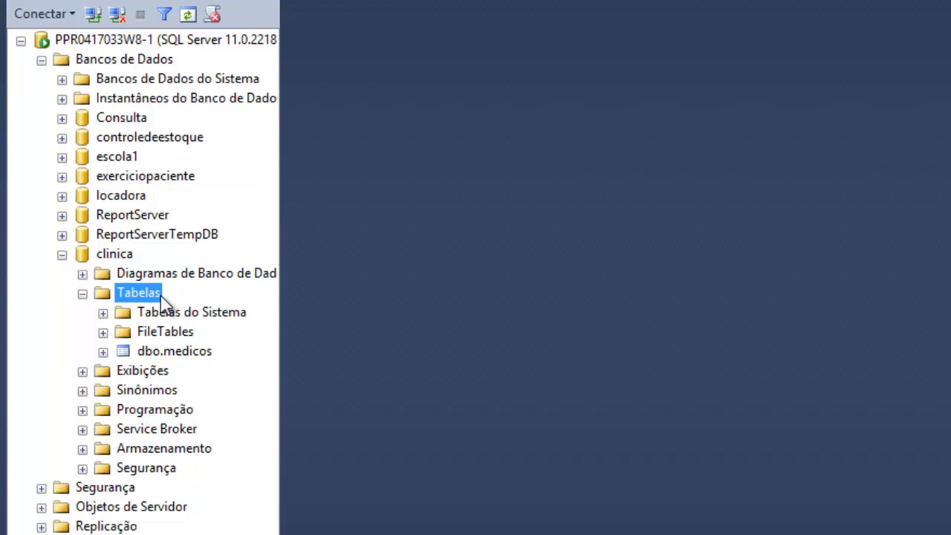
{"action": "left_click", "coordinate": [128, 353]}
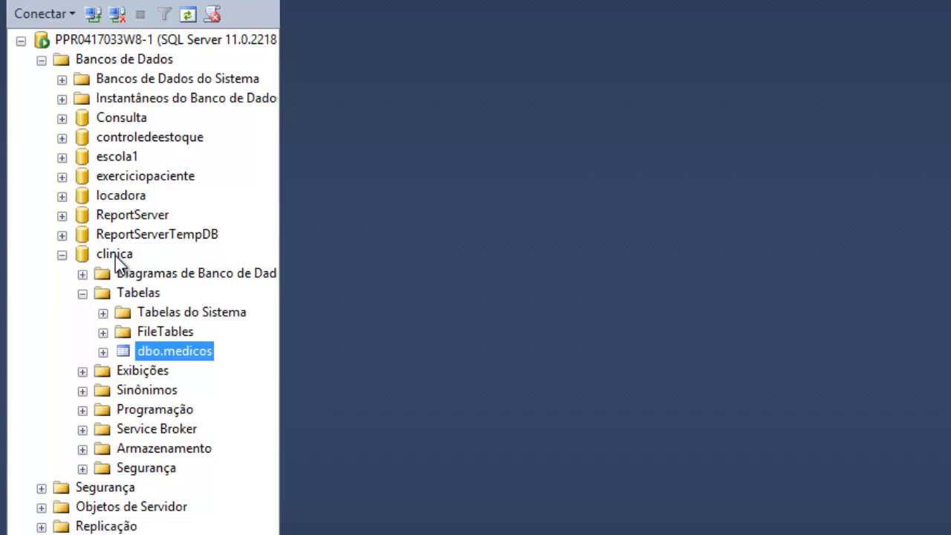
- Open dbo.medicos with Editar 200 Linhas Superiores and enter med_cod 1 in the new row
{"action": "right_click", "coordinate": [158, 362]}
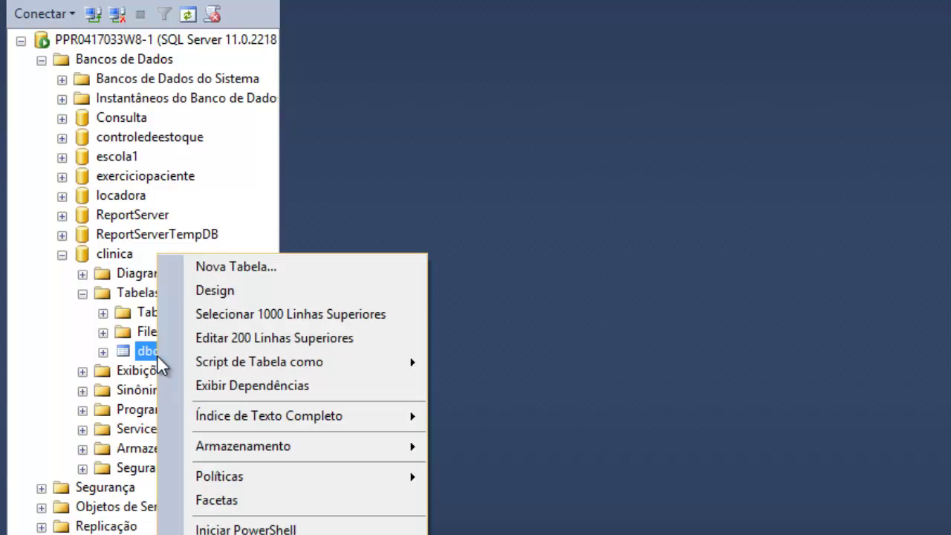
{"action": "left_click", "coordinate": [236, 338]}
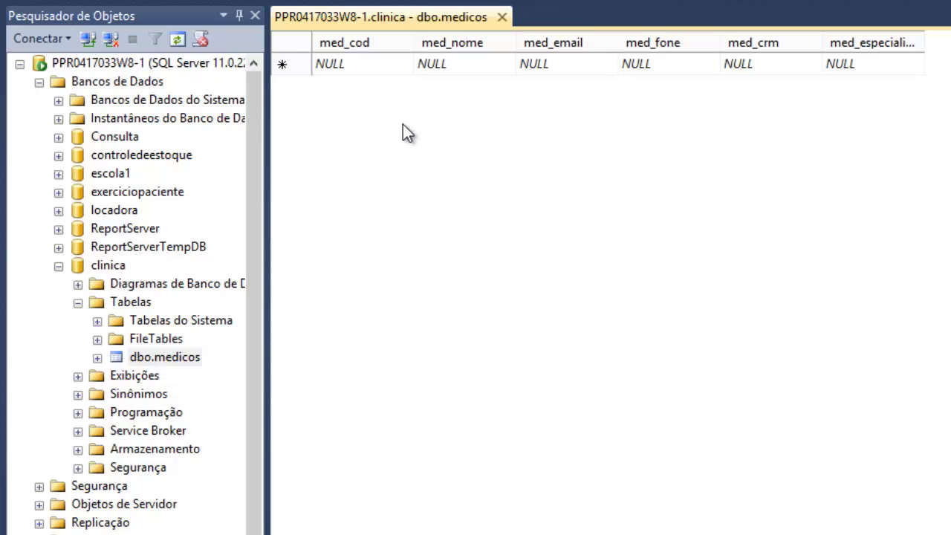
{"action": "left_click", "coordinate": [370, 63]}
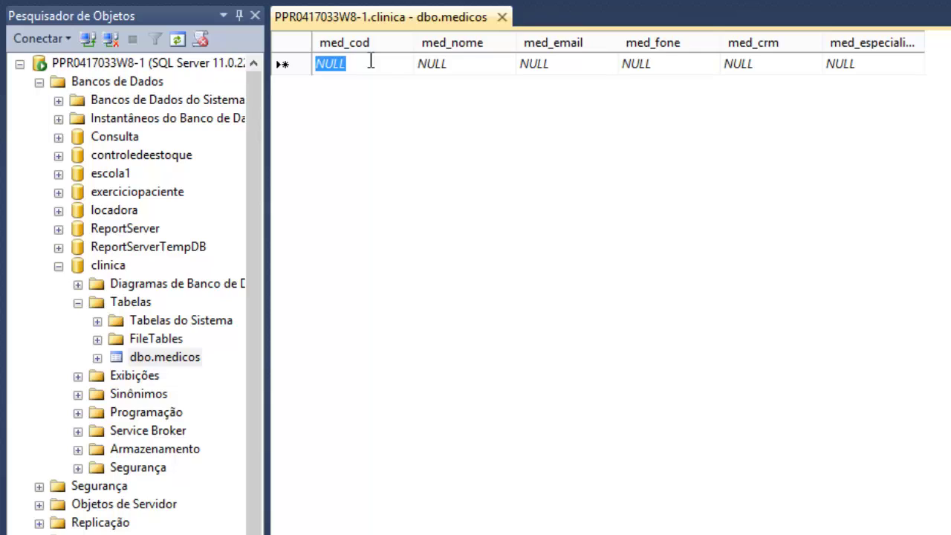
{"action": "key", "text": "BackSpace"}
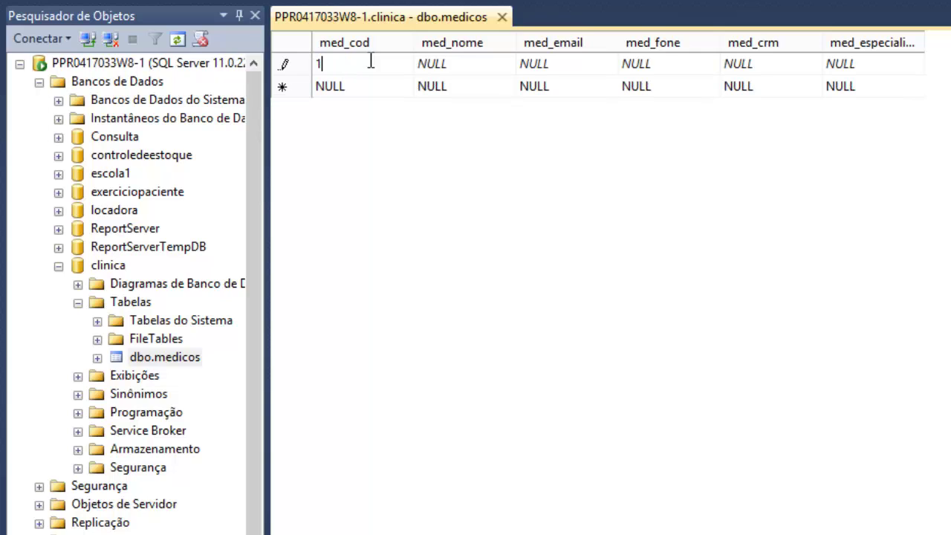
{"action": "type", "text": "1"}
- Fill in the doctor's name, e-mail, phone, CRM and specialty Pediatra, then commit the row
{"action": "key", "text": "Tab"}
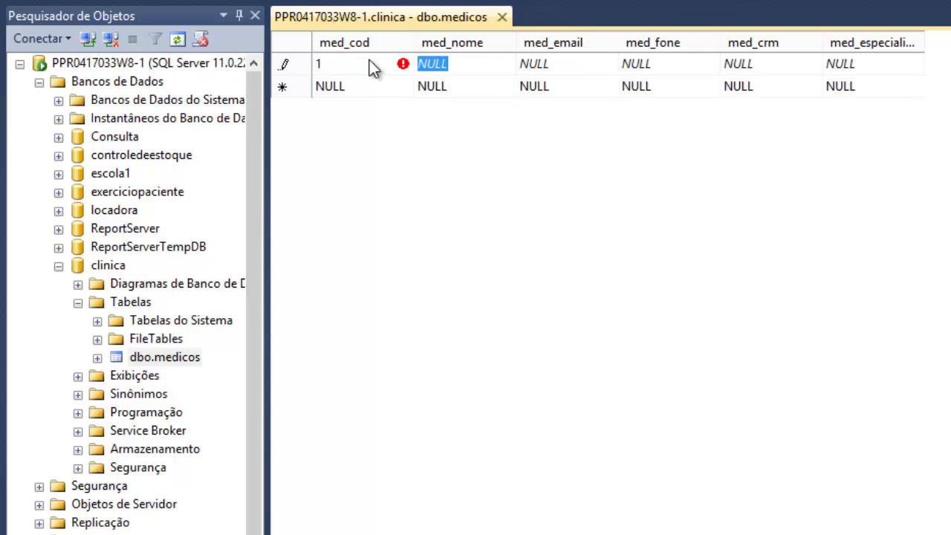
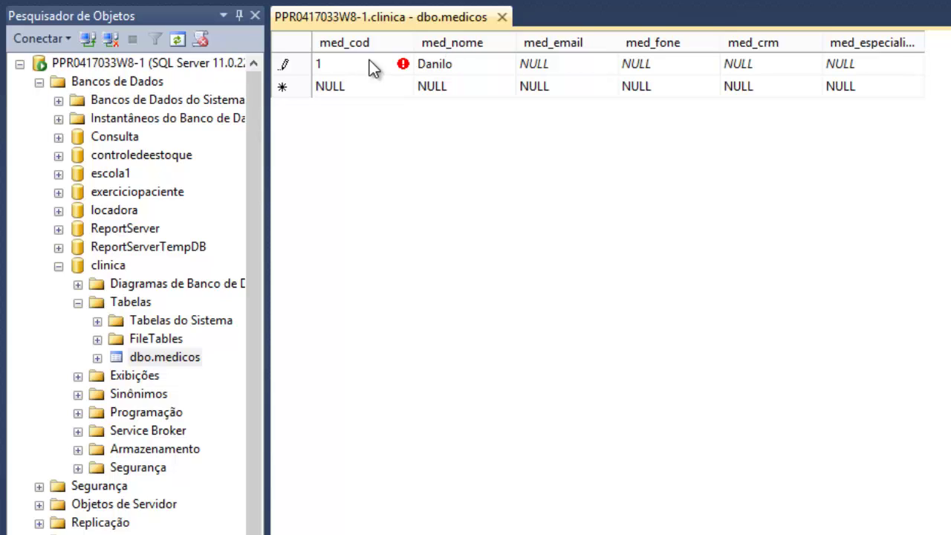
{"action": "key", "text": "Tab"}
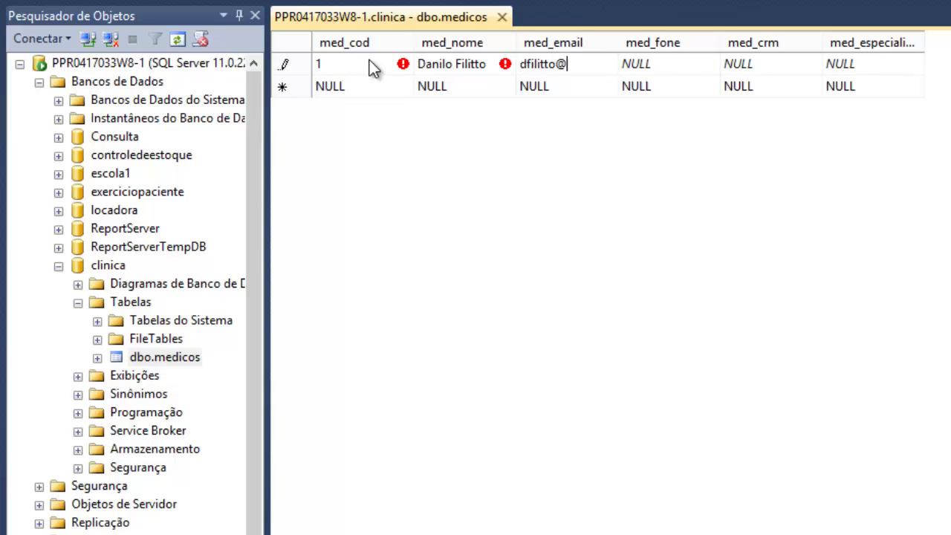
{"action": "key", "text": "Tab"}
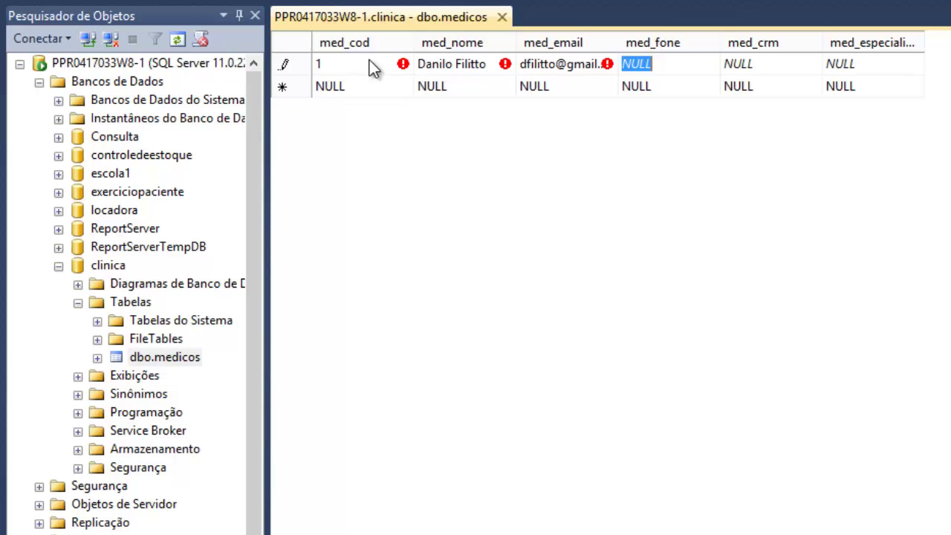
{"action": "type", "text": "2222"}
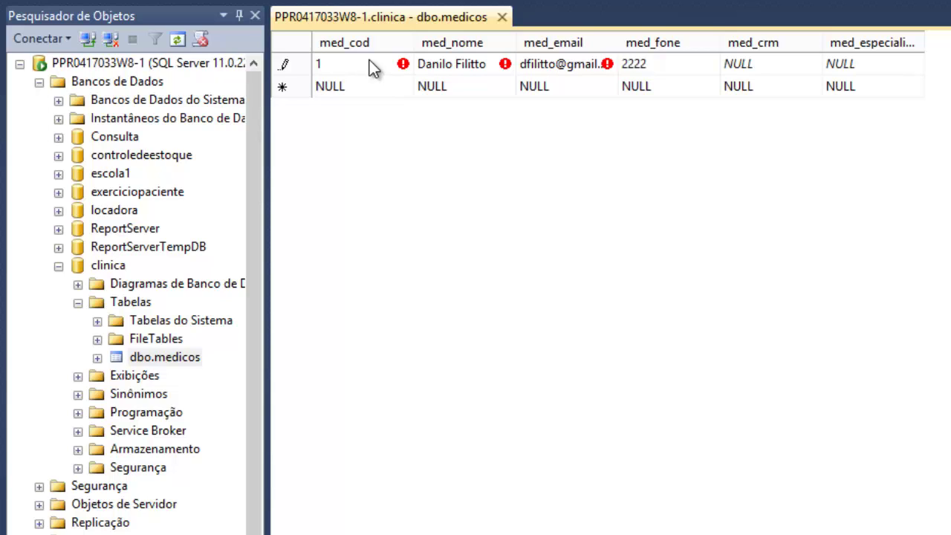
{"action": "type", "text": "1122"}
{"action": "key", "text": "Tab"}
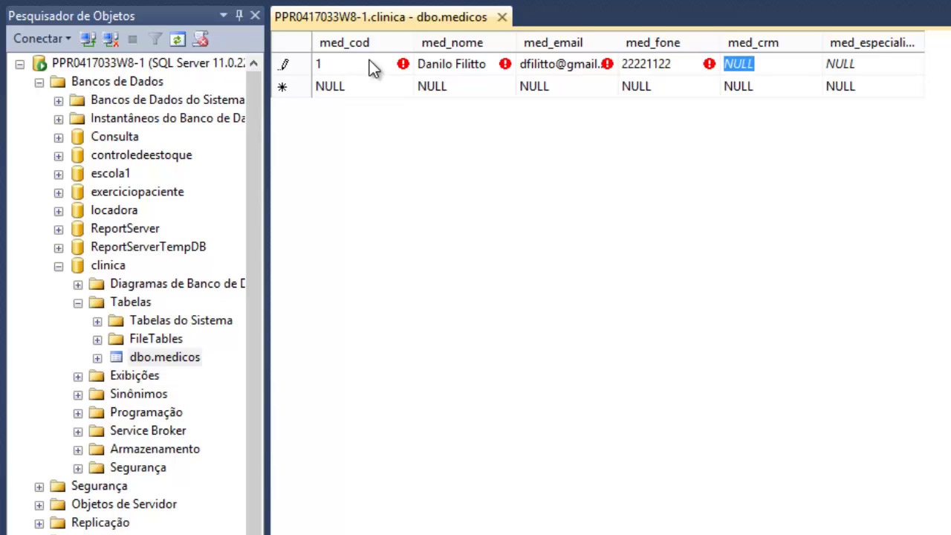
{"action": "type", "text": "1234567"}
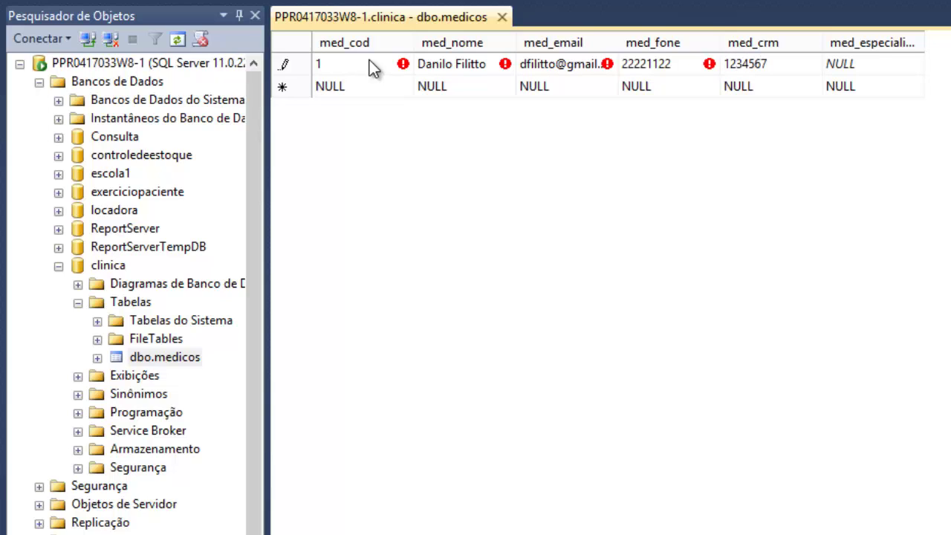
{"action": "key", "text": "Tab"}
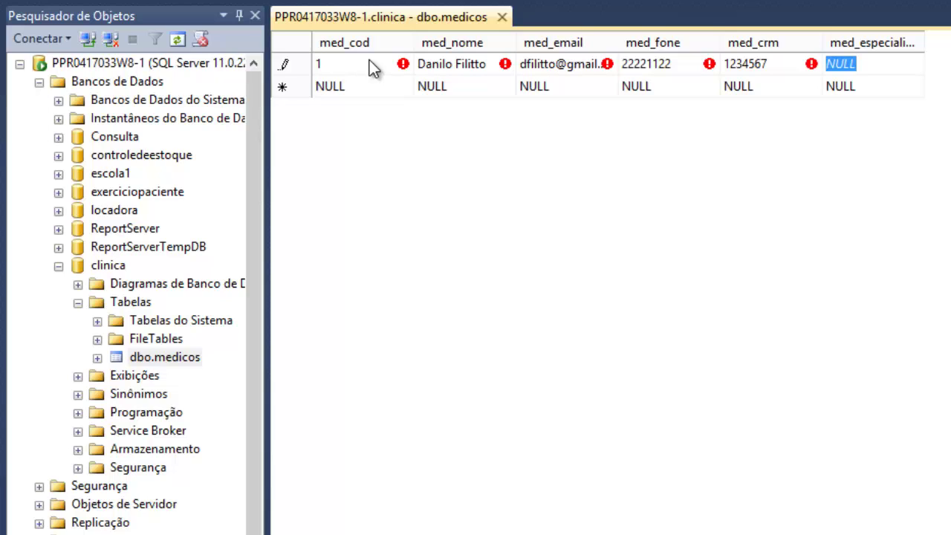
{"action": "type", "text": "Pediatra"}
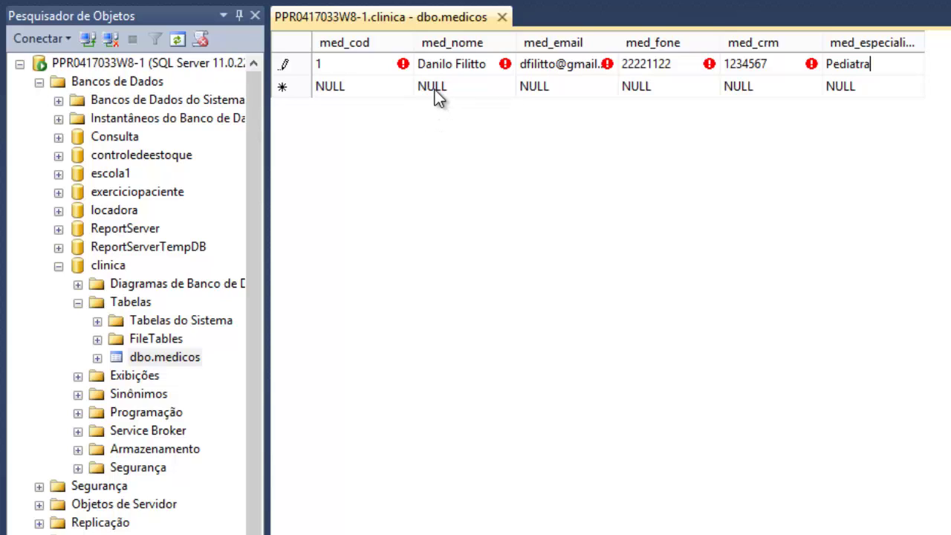
{"action": "left_click", "coordinate": [387, 86]}
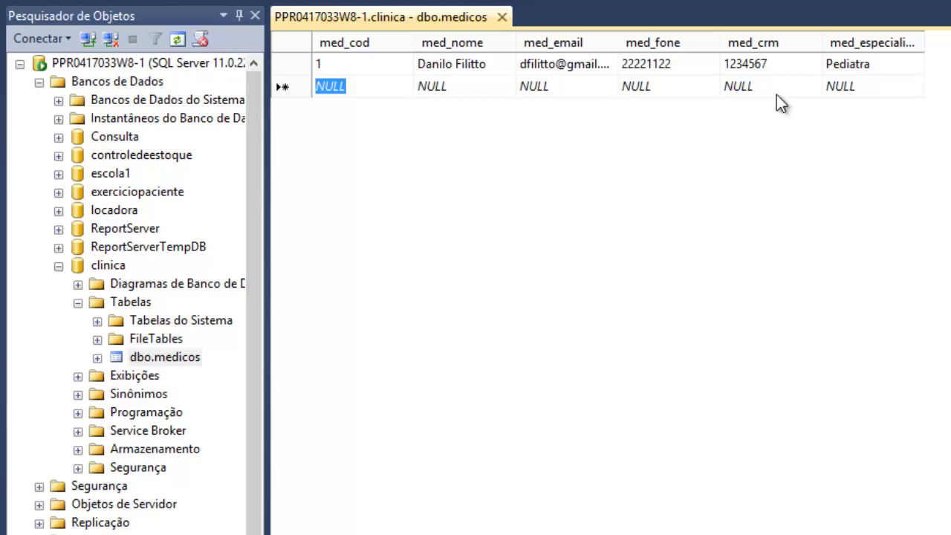
- Start row 2 with med_cod 2, the doctor's name and e-mail
{"action": "type", "text": "2"}
{"action": "key", "text": "Tab"}
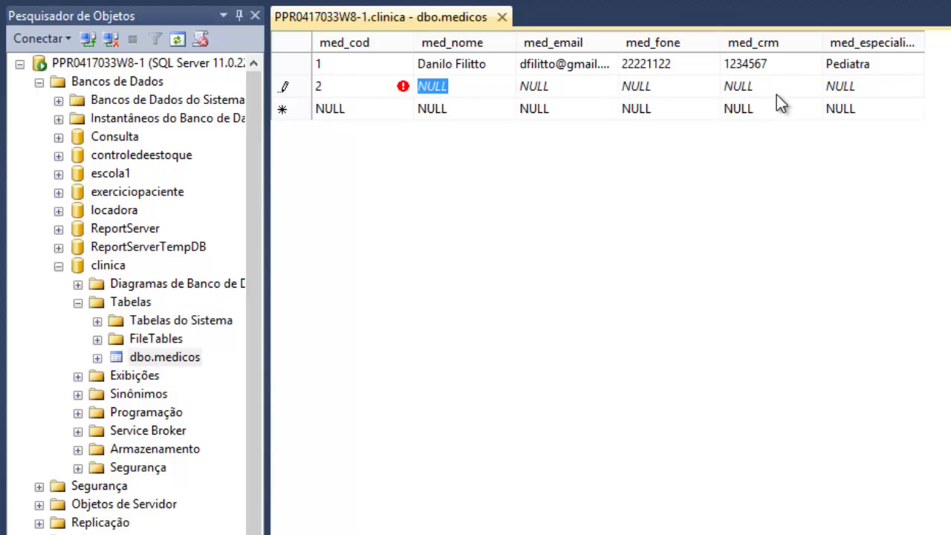
{"action": "type", "text": "Jo"}
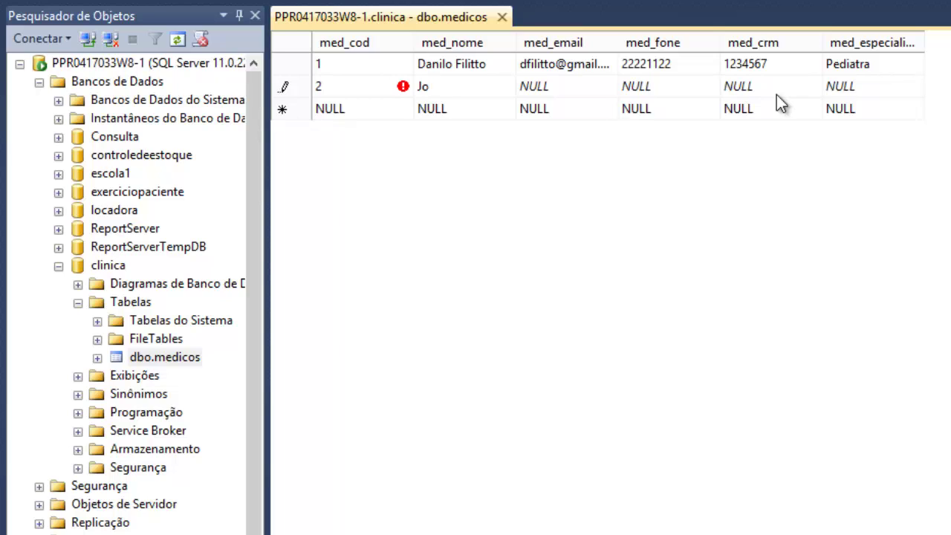
{"action": "type", "text": "ão"}
{"action": "key", "text": "BackSpace"}
{"action": "key", "text": "BackSpace"}
{"action": "type", "text": "ão"}
{"action": "key", "text": "Tab"}
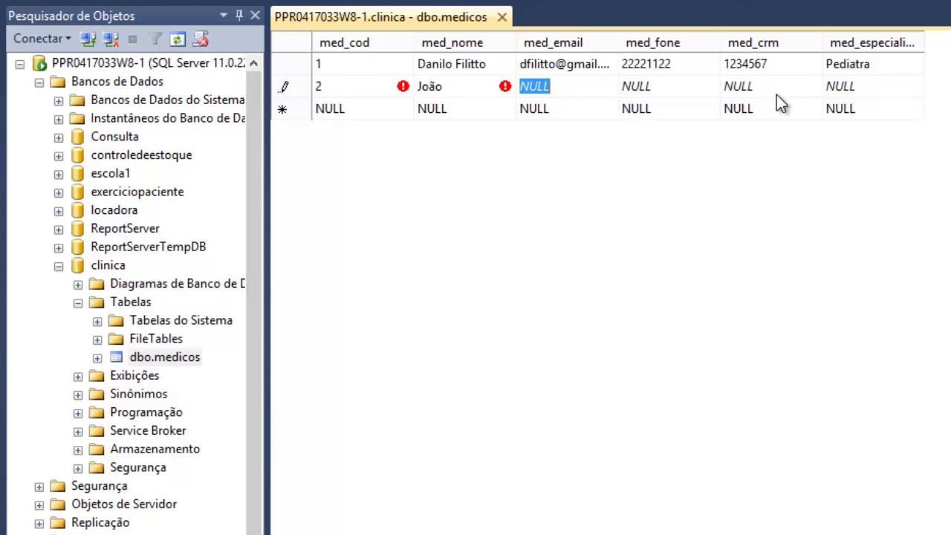
{"action": "type", "text": "joao@"}
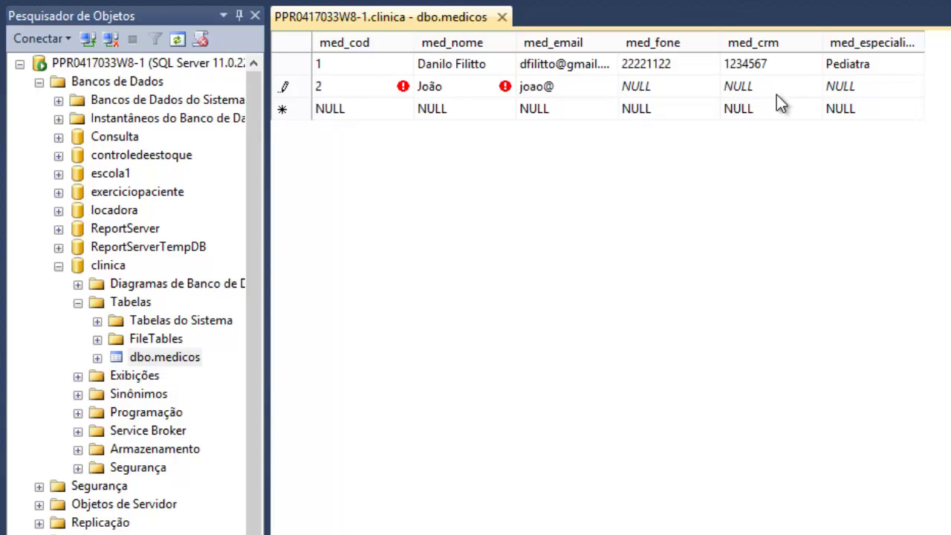
{"action": "type", "text": "joao.com"}
- Add the phone, CRM and specialty Pediatra, then commit doctor row 2
{"action": "key", "text": "Tab"}
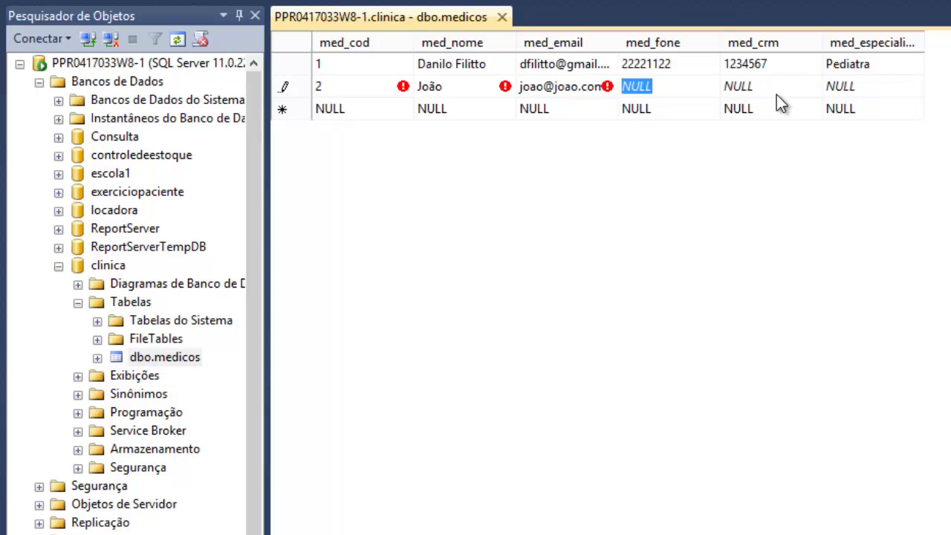
{"action": "type", "text": "22221"}
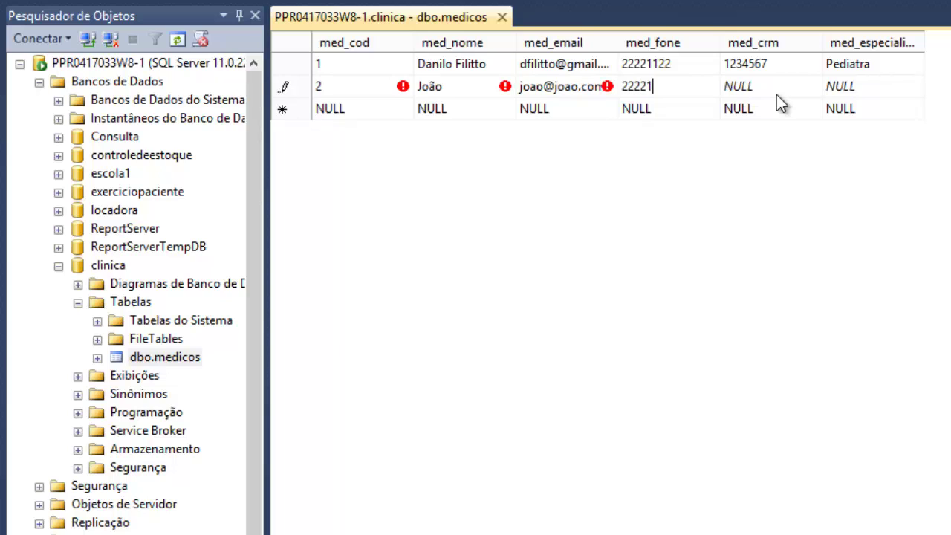
{"action": "type", "text": "122"}
{"action": "key", "text": "Tab"}
{"action": "type", "text": "1234567"}
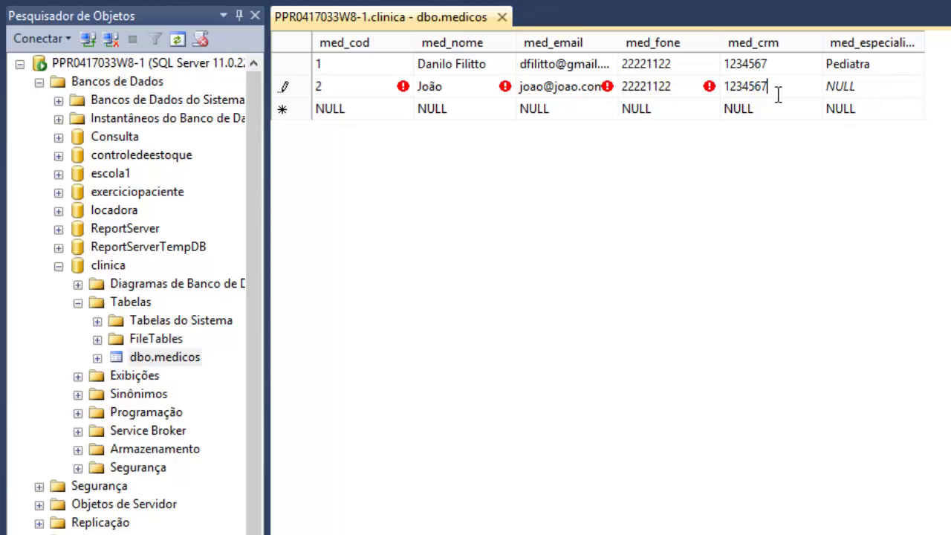
{"action": "key", "text": "Tab"}
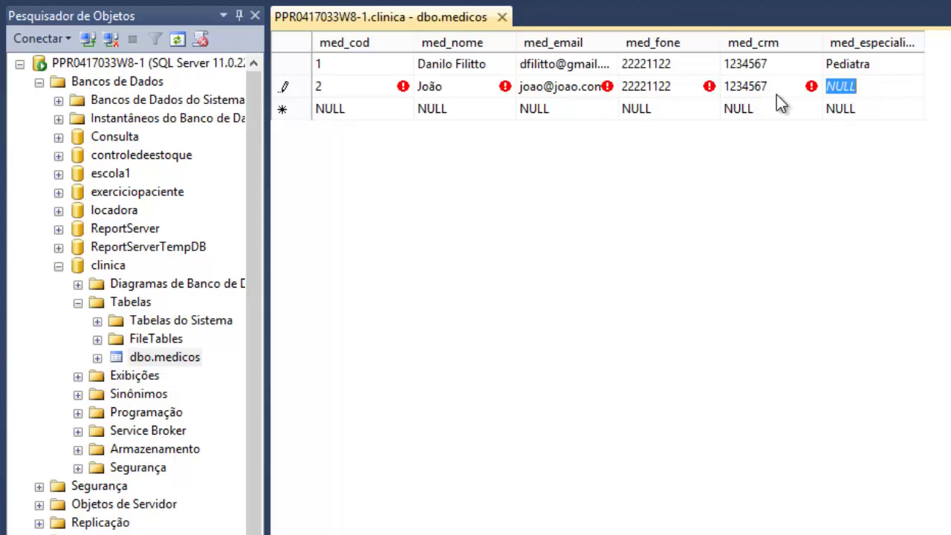
{"action": "type", "text": "Pediad"}
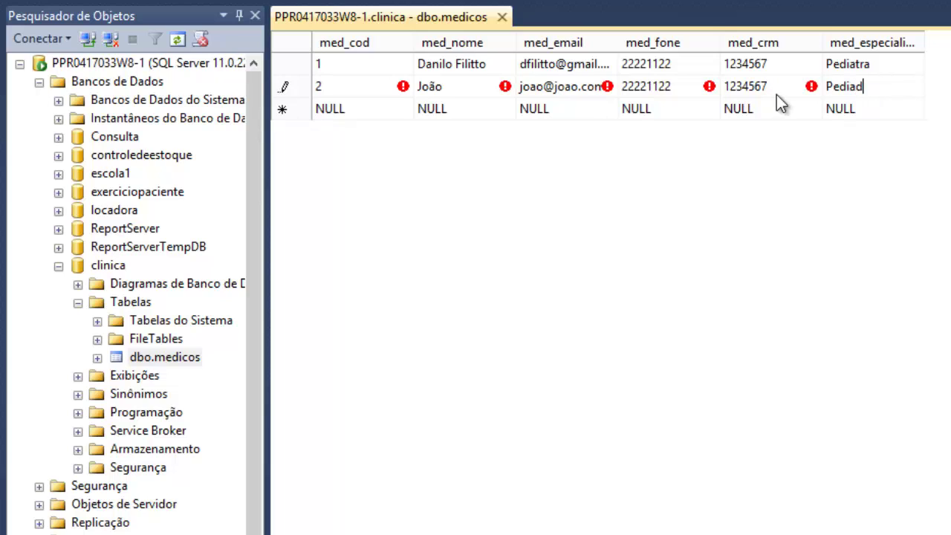
{"action": "key", "text": "BackSpace"}
{"action": "type", "text": "tra"}
{"action": "key", "text": "Return"}
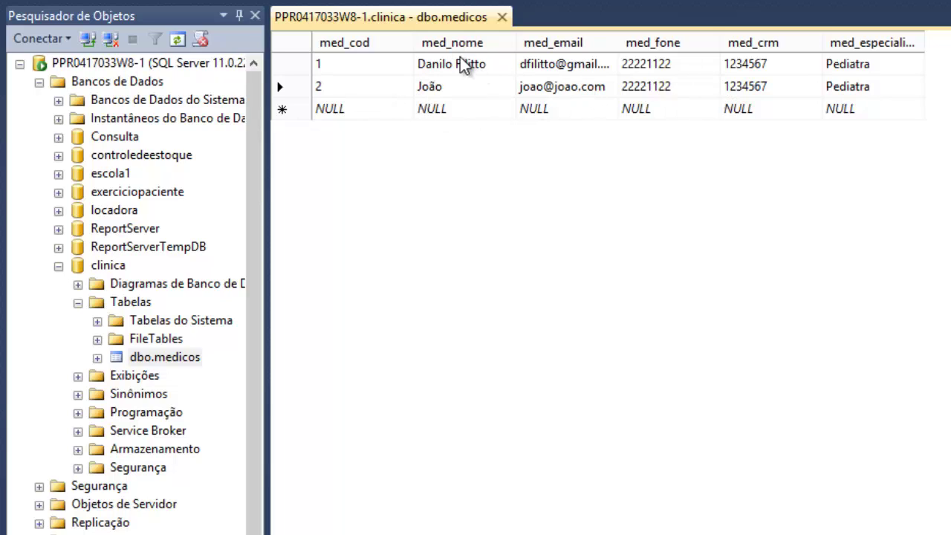
- Enter row 3 with code 3, a name, e-mail, phone and Pediatra, leaving med_crm empty
{"action": "left_click", "coordinate": [355, 109]}
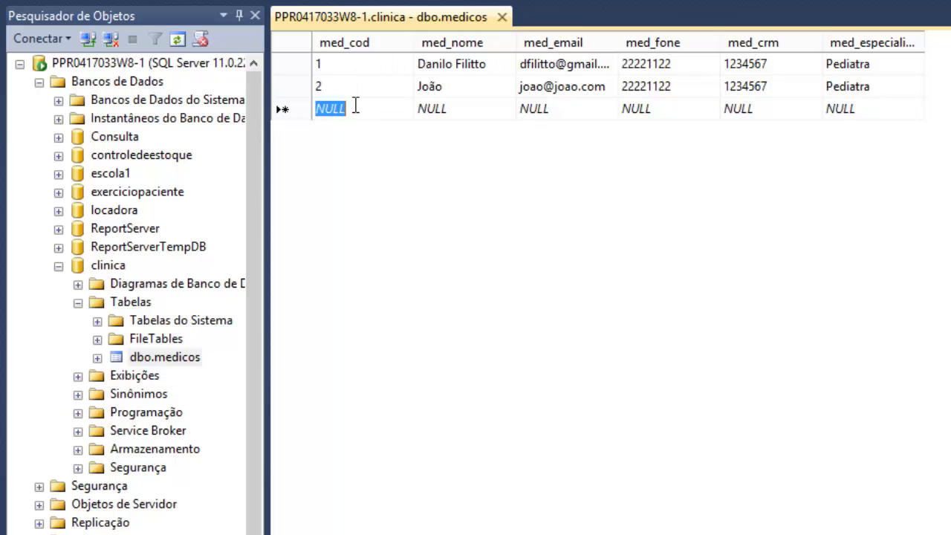
{"action": "type", "text": "3"}
{"action": "left_click", "coordinate": [507, 104]}
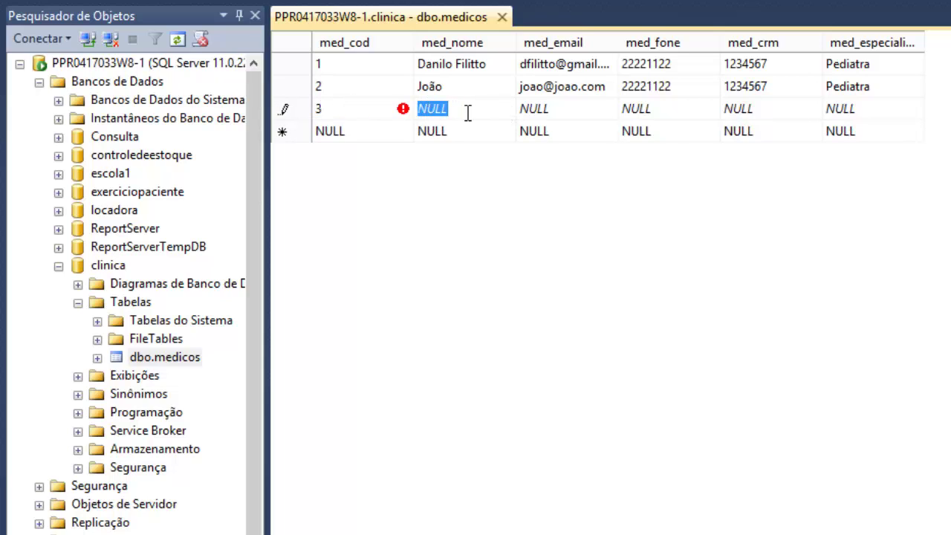
{"action": "type", "text": "Maria"}
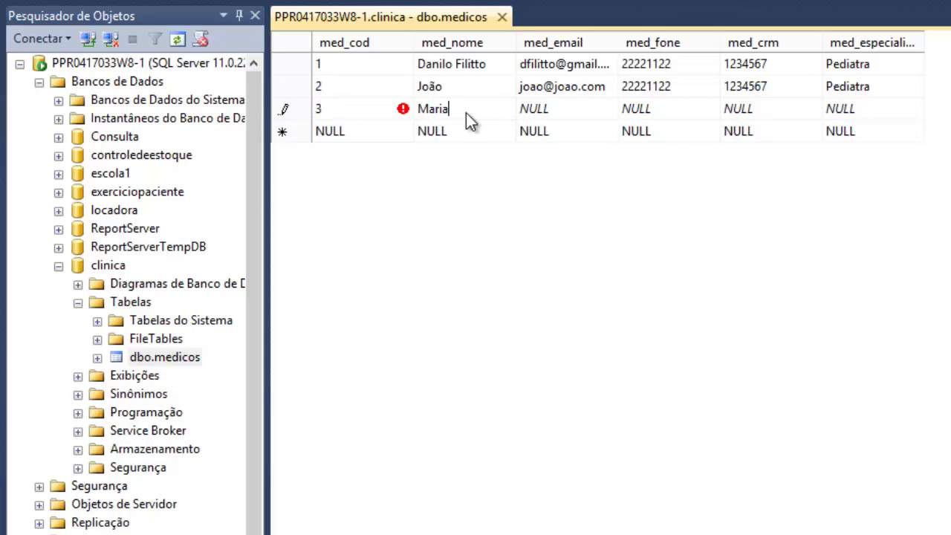
{"action": "key", "text": "Tab"}
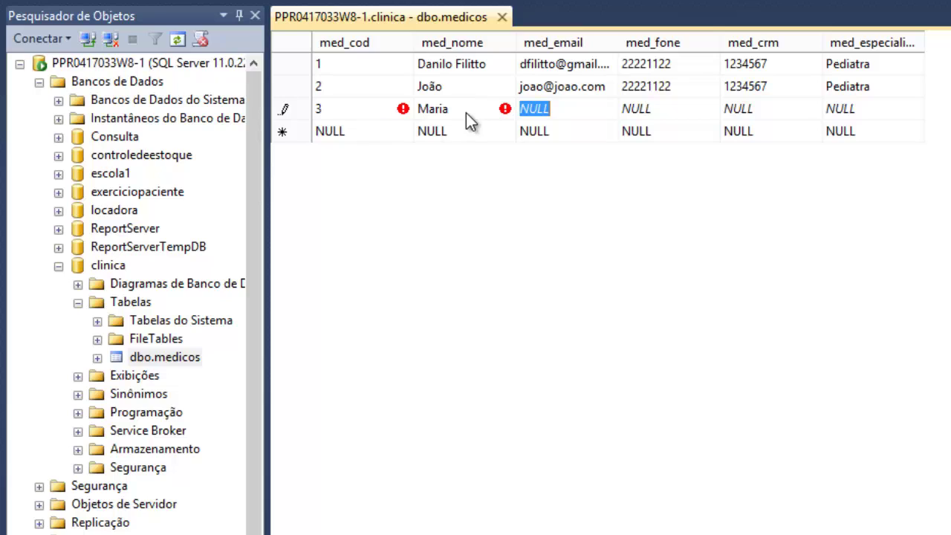
{"action": "type", "text": "mari"}
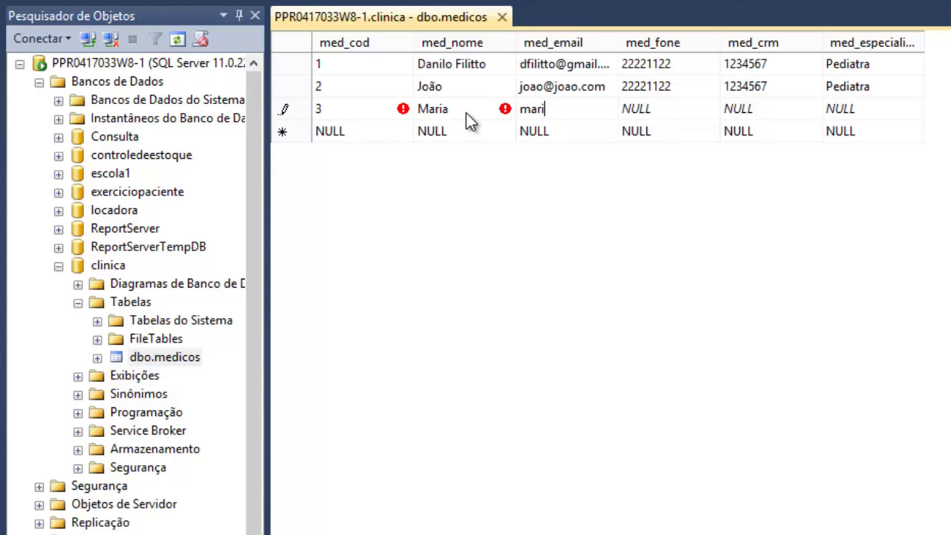
{"action": "type", "text": "a@maria.com"}
{"action": "key", "text": "Tab"}
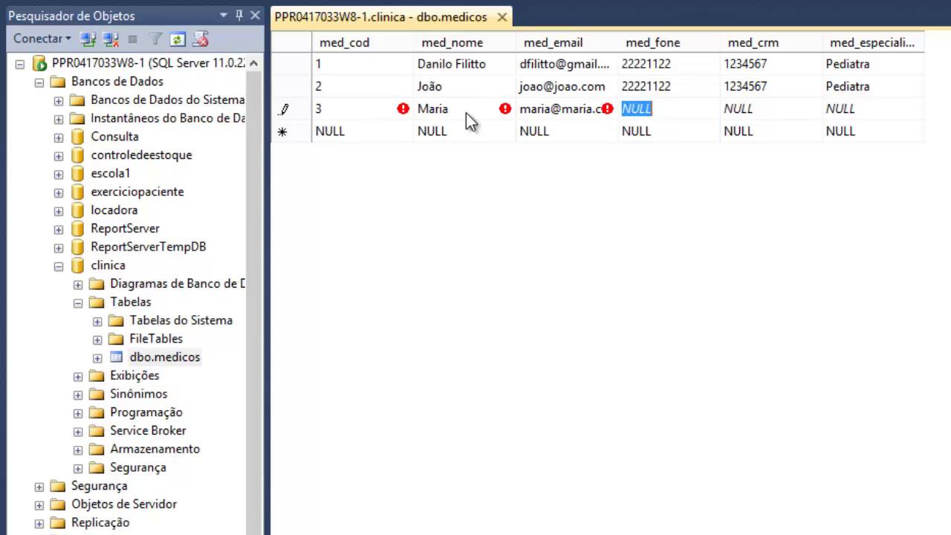
{"action": "type", "text": "2222"}
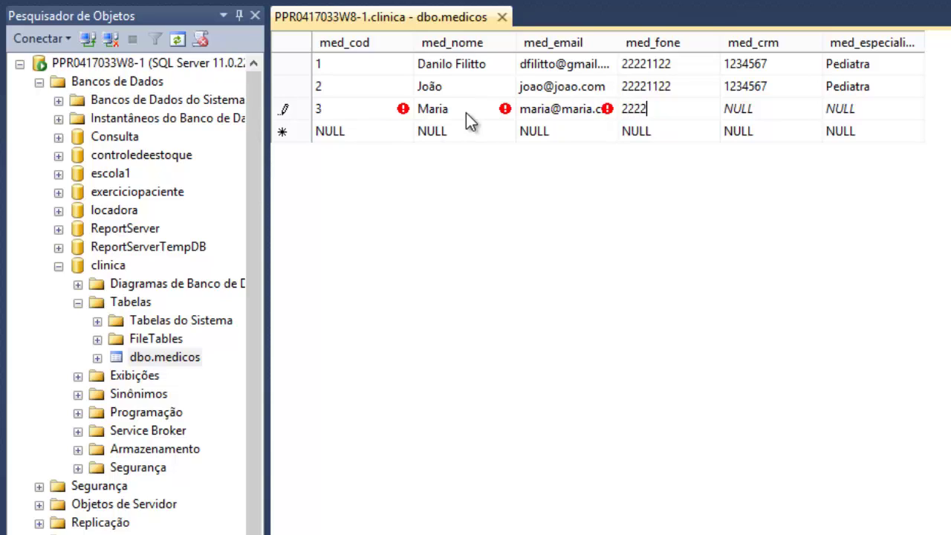
{"action": "type", "text": "1122"}
{"action": "key", "text": "Tab"}
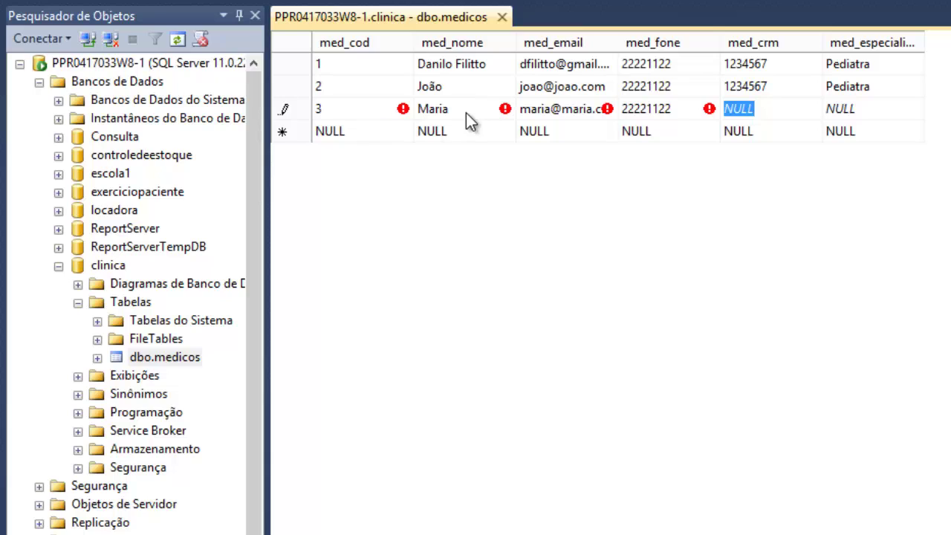
{"action": "key", "text": "Tab"}
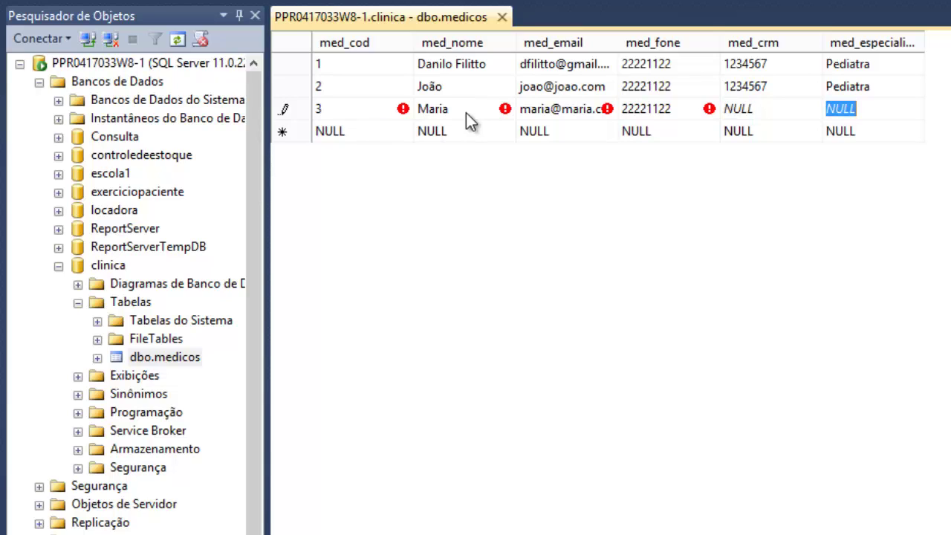
{"action": "type", "text": "Pediatra"}
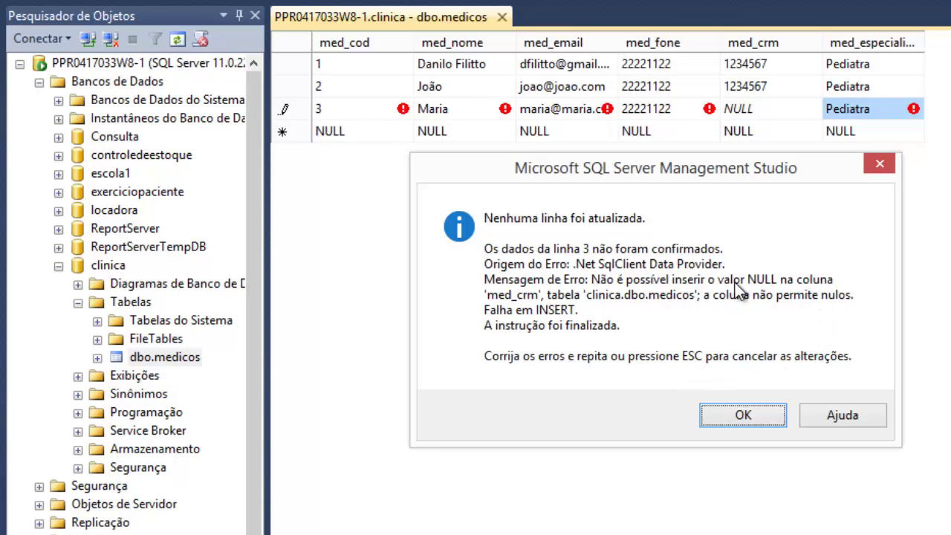
- Dismiss the error, fill row 3's empty med_crm cell and commit the row
{"action": "left_click", "coordinate": [725, 417]}
{"action": "left_click", "coordinate": [759, 110]}
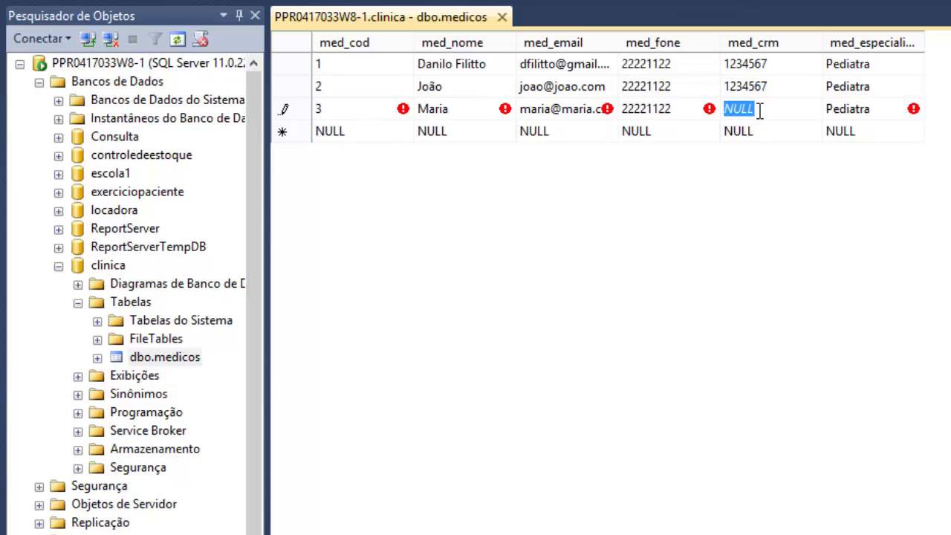
{"action": "type", "text": "1234"}
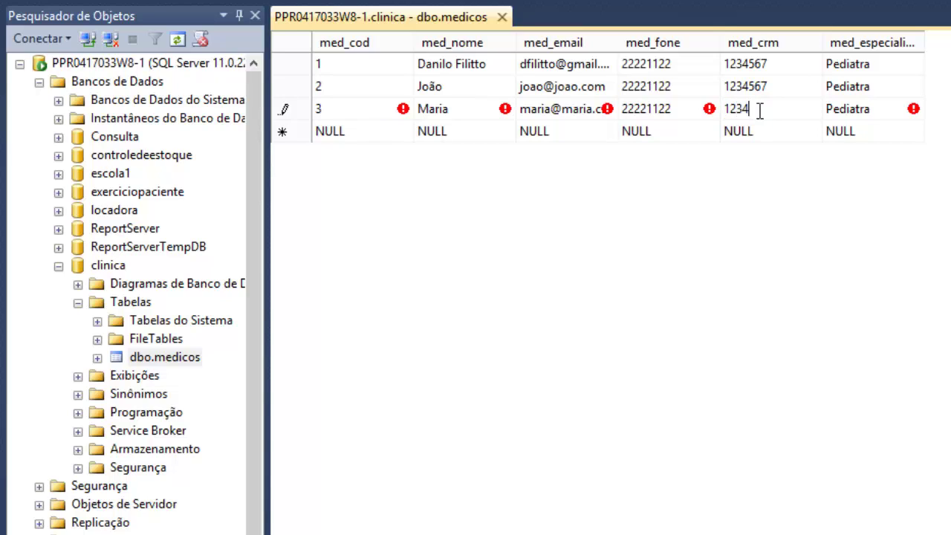
{"action": "type", "text": "567"}
{"action": "key", "text": "Tab"}
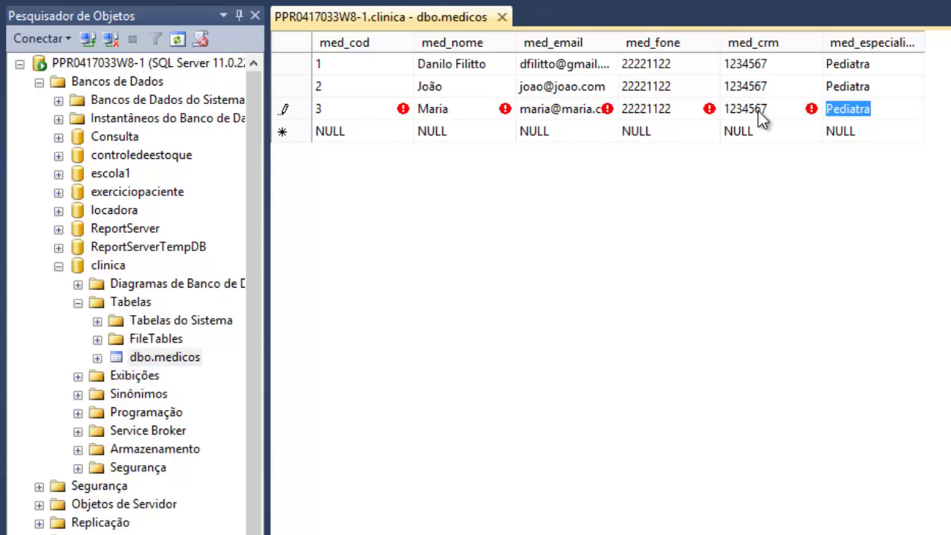
{"action": "key", "text": "Tab"}
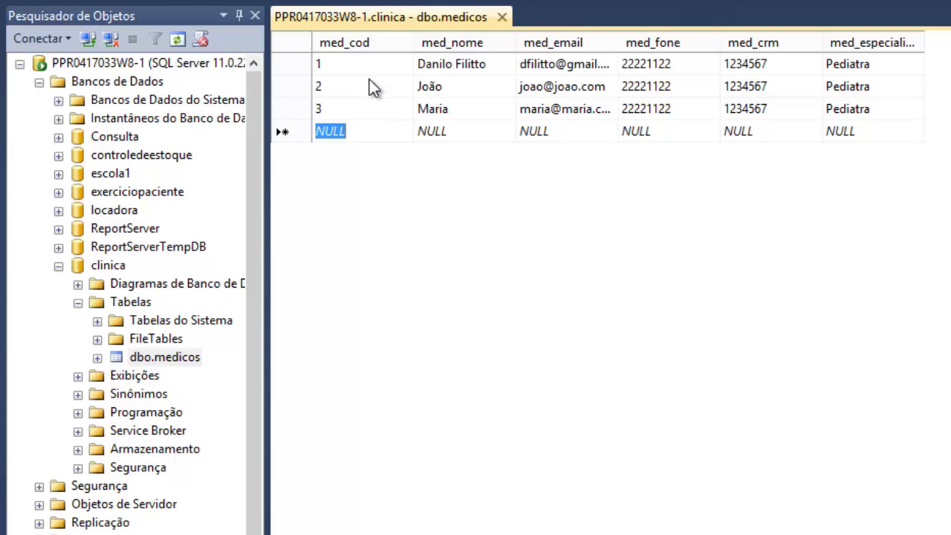
- Enter a test row with med_cod 2 and 'teste' in every other column, then commit it
{"action": "type", "text": "2"}
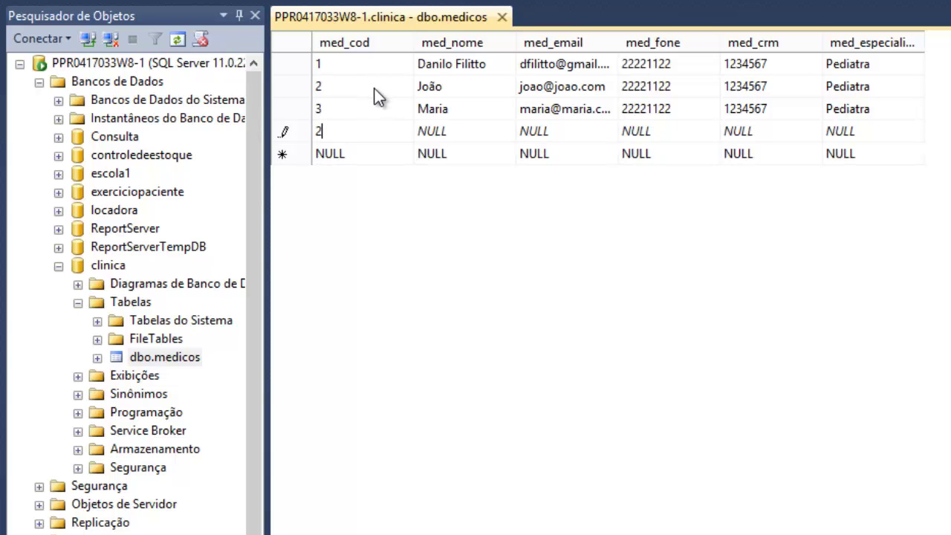
{"action": "key", "text": "Tab"}
{"action": "type", "text": "teste"}
{"action": "key", "text": "Tab"}
{"action": "type", "text": "teste"}
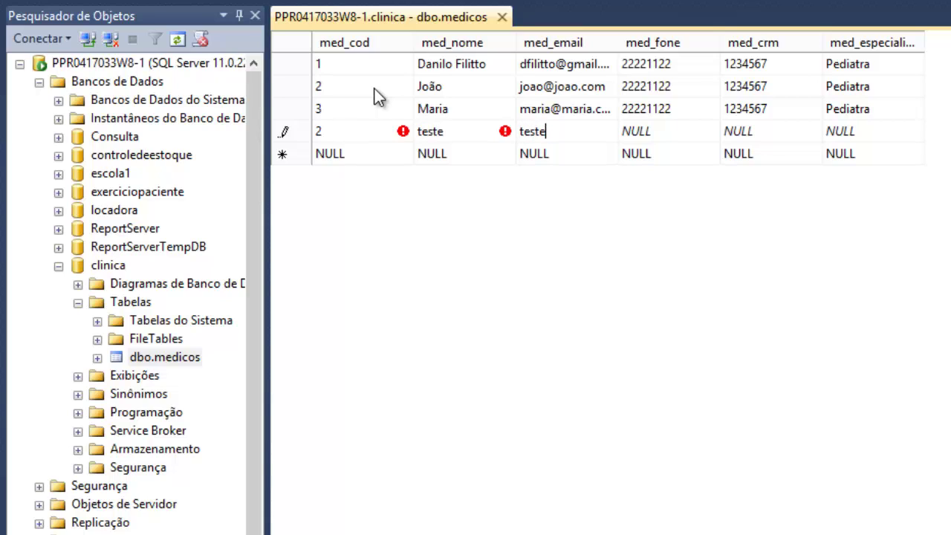
{"action": "key", "text": "Tab"}
{"action": "type", "text": "teste"}
{"action": "key", "text": "Tab"}
{"action": "type", "text": "teste"}
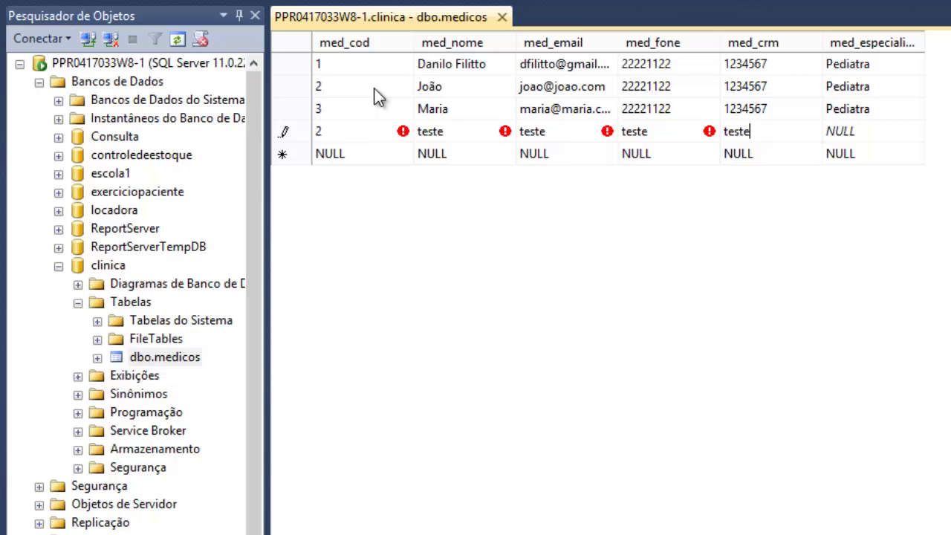
{"action": "key", "text": "Tab"}
{"action": "type", "text": "tewste"}
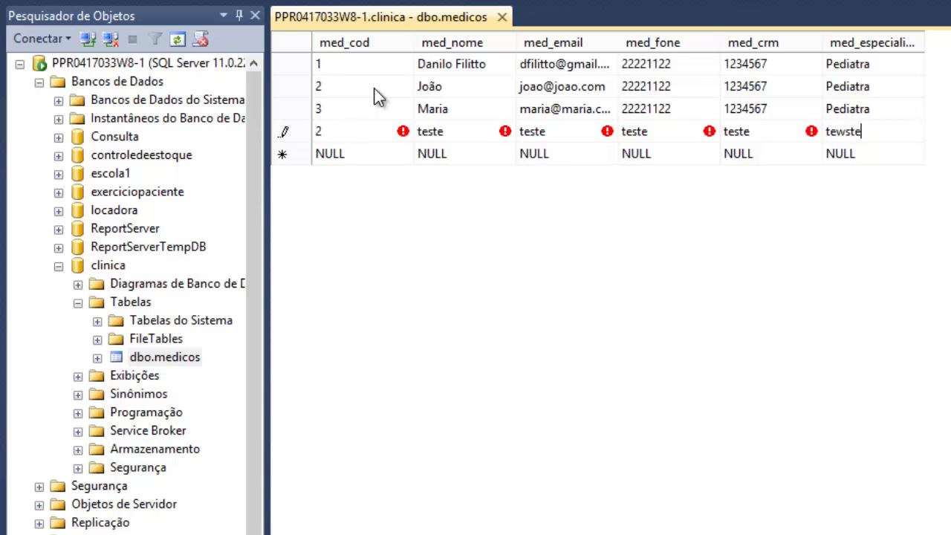
{"action": "key", "text": "Return"}
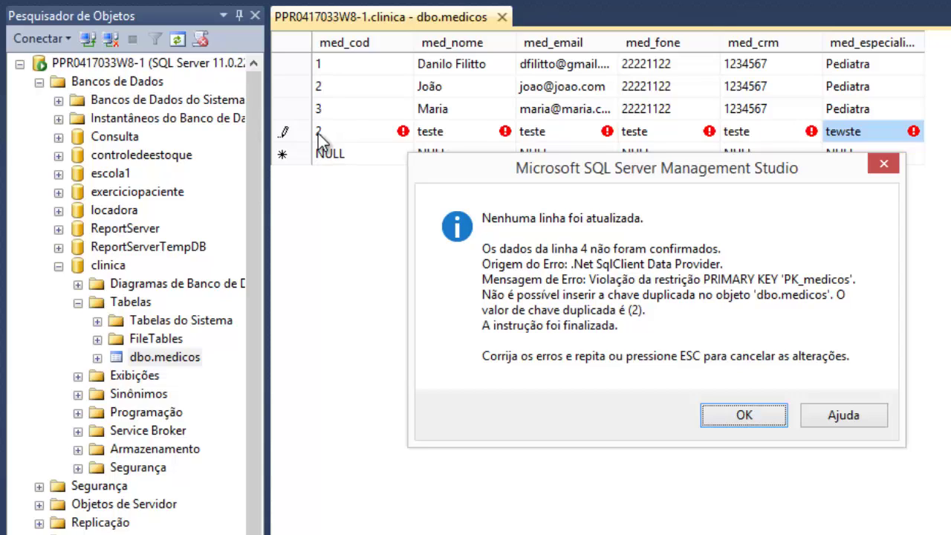
{"action": "key", "text": "Escape"}
{"action": "key", "text": "Escape"}
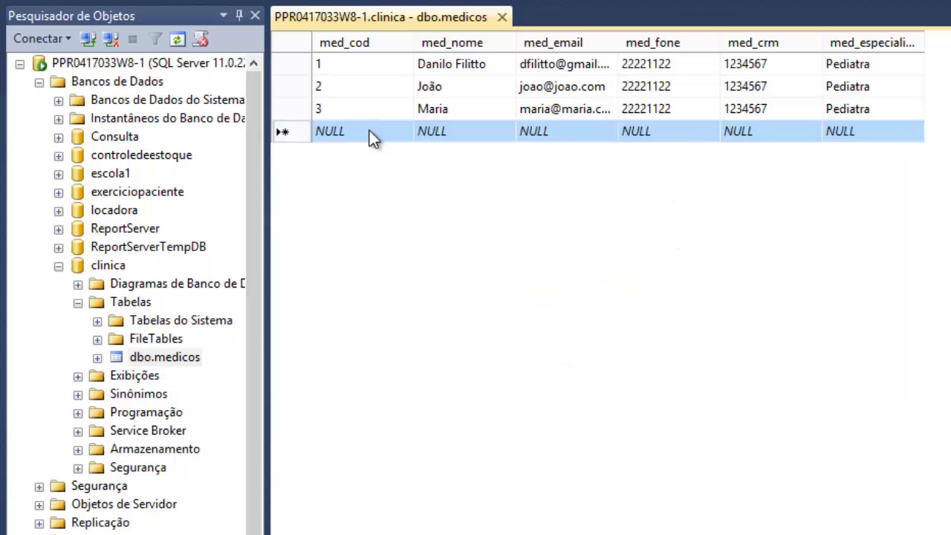
{"action": "type", "text": "4"}
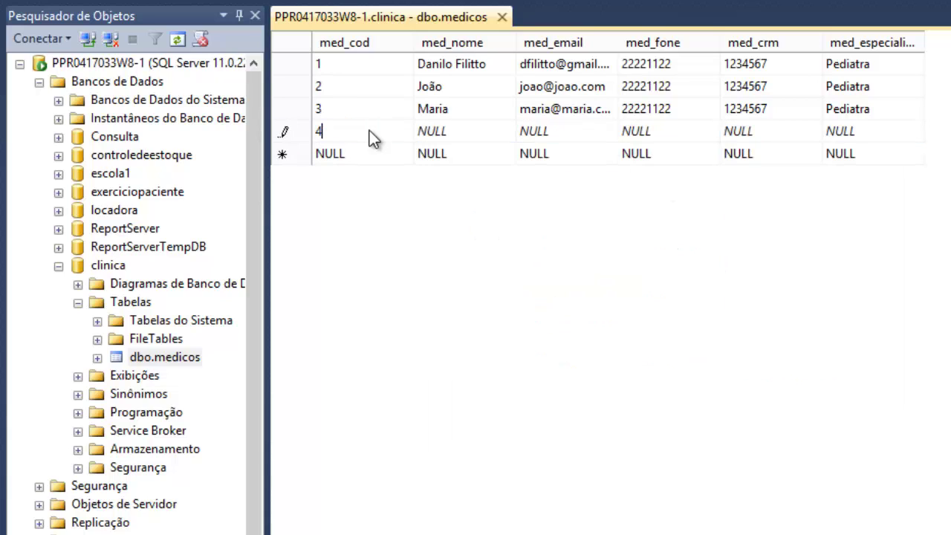
{"action": "key", "text": "Tab"}
{"action": "type", "text": "dasdasd"}
{"action": "key", "text": "Tab"}
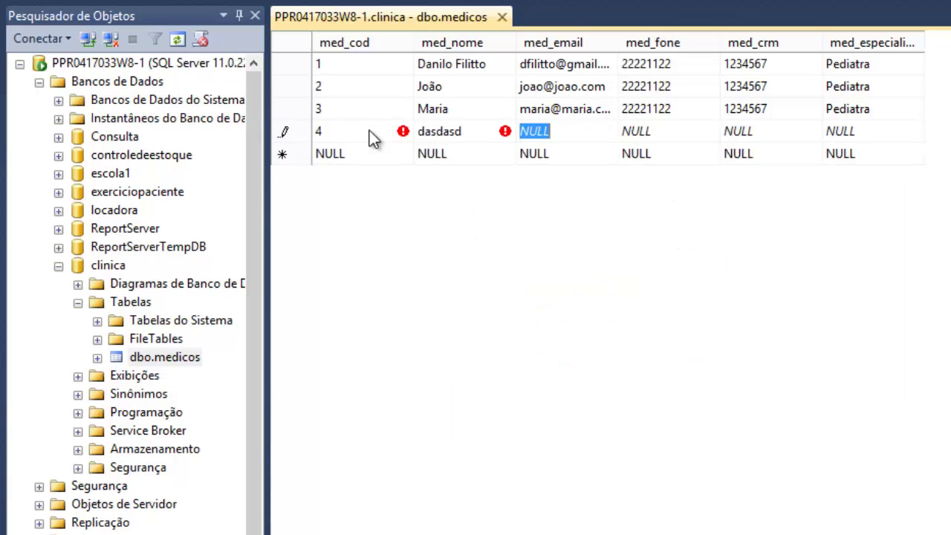
{"action": "type", "text": "fdfsdfsdf"}
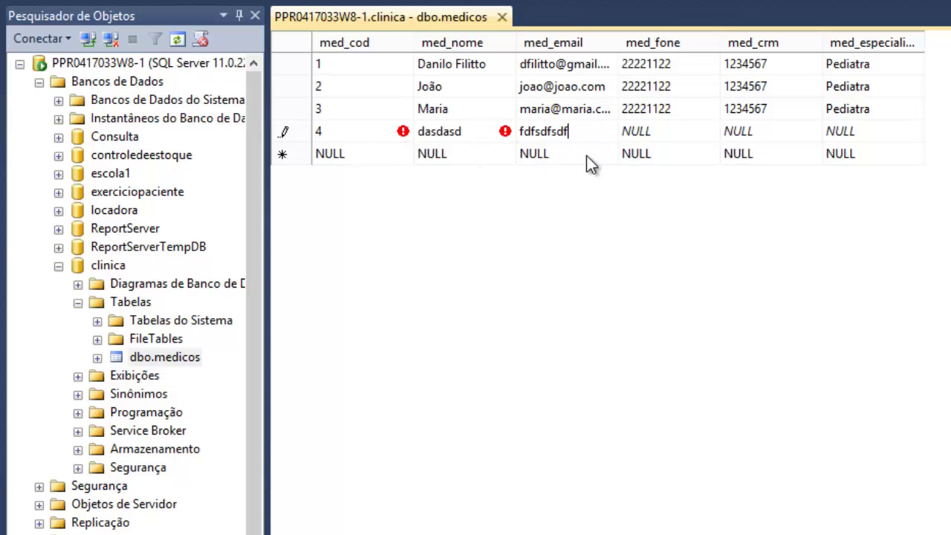
{"action": "key", "text": "Escape"}
{"action": "key", "text": "Escape"}
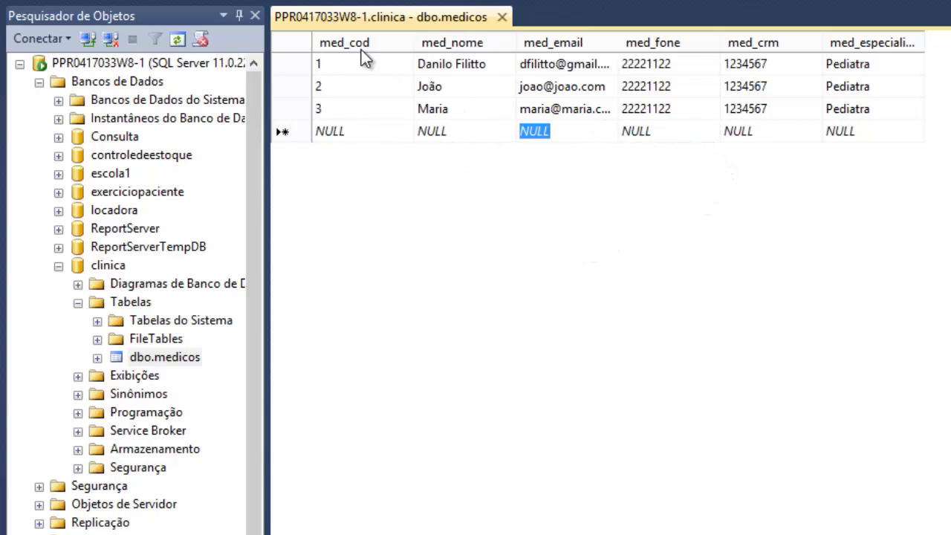
- Inspect the name, e-mail and phone cells of doctor rows 1 and 2
{"action": "left_click", "coordinate": [564, 86]}
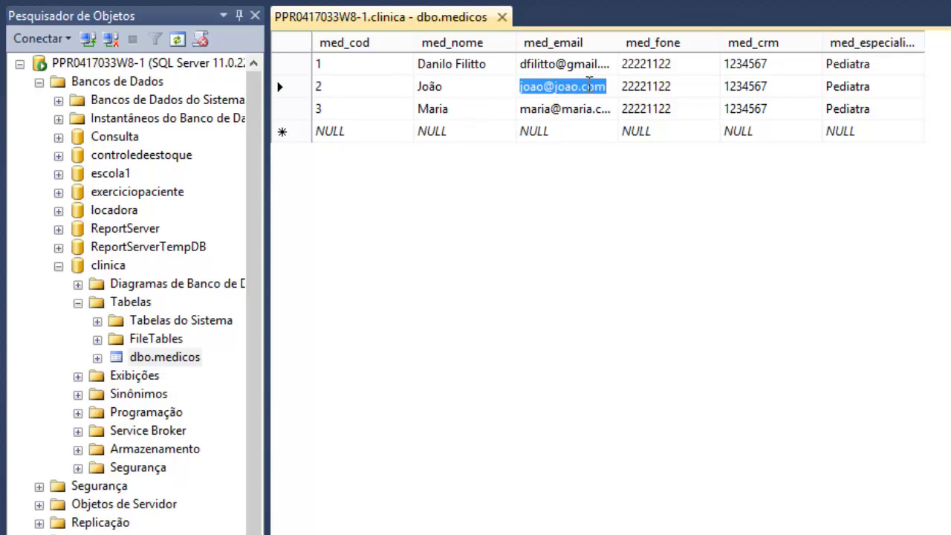
{"action": "left_click", "coordinate": [590, 83]}
{"action": "left_click", "coordinate": [600, 64]}
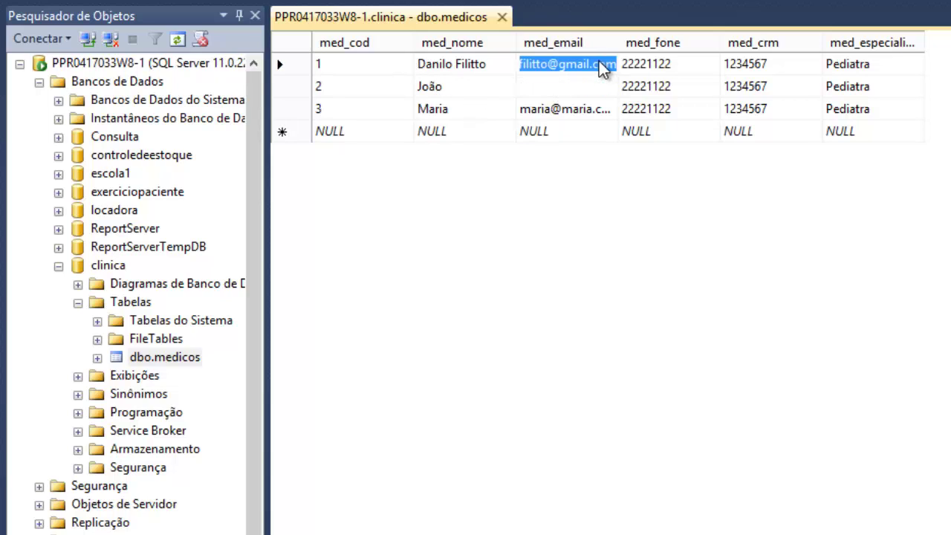
{"action": "left_click", "coordinate": [449, 86]}
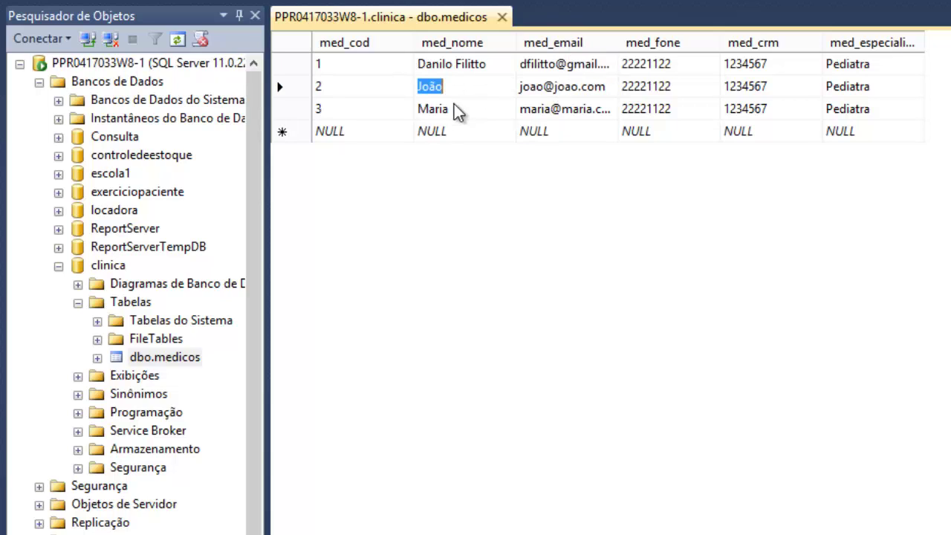
{"action": "left_click", "coordinate": [564, 86]}
{"action": "left_click", "coordinate": [630, 86]}
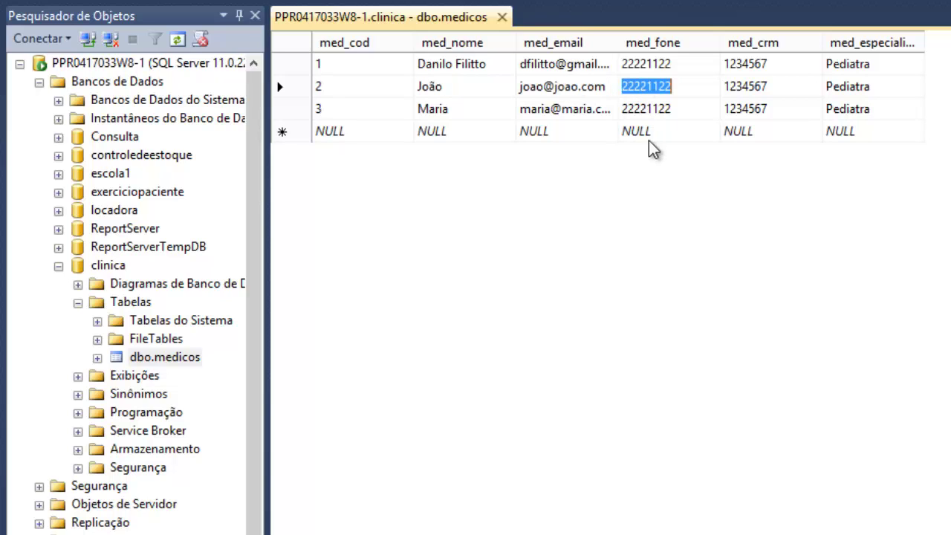
- Select doctor row 2, delete it with Excluir and confirm with Sim
{"action": "left_click", "coordinate": [286, 86]}
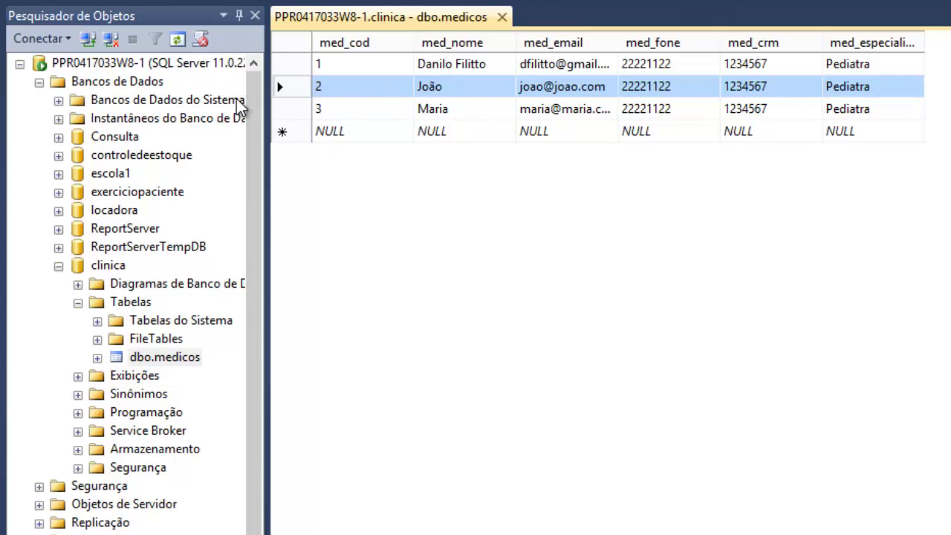
{"action": "right_click", "coordinate": [290, 89]}
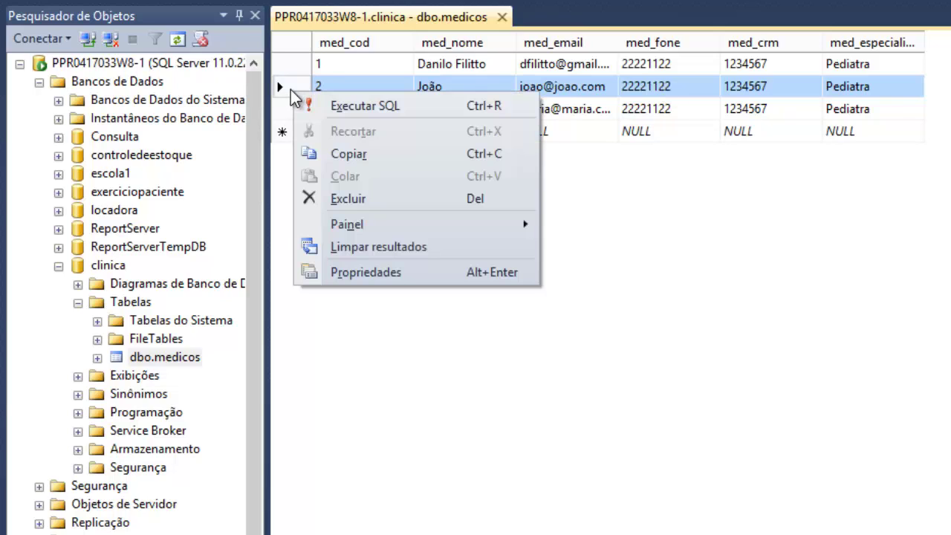
{"action": "left_click", "coordinate": [335, 200]}
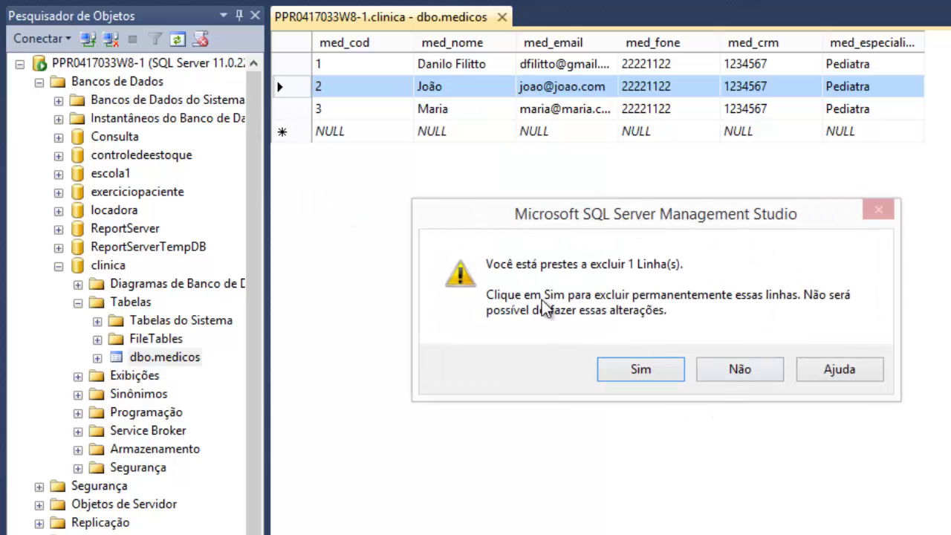
{"action": "left_click", "coordinate": [651, 369]}
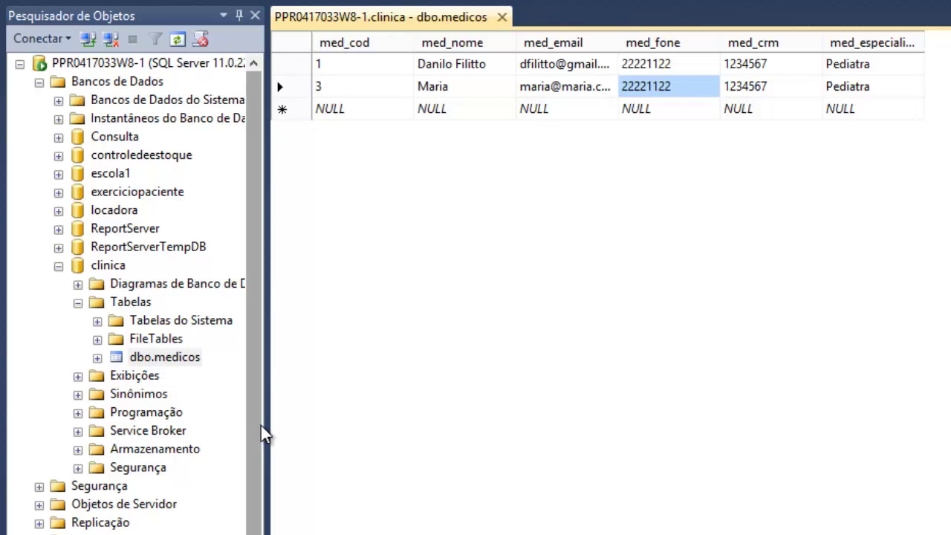
- Start a new table under clinica's Tabelas with a pac_cod column of type int
{"action": "left_click", "coordinate": [136, 275]}
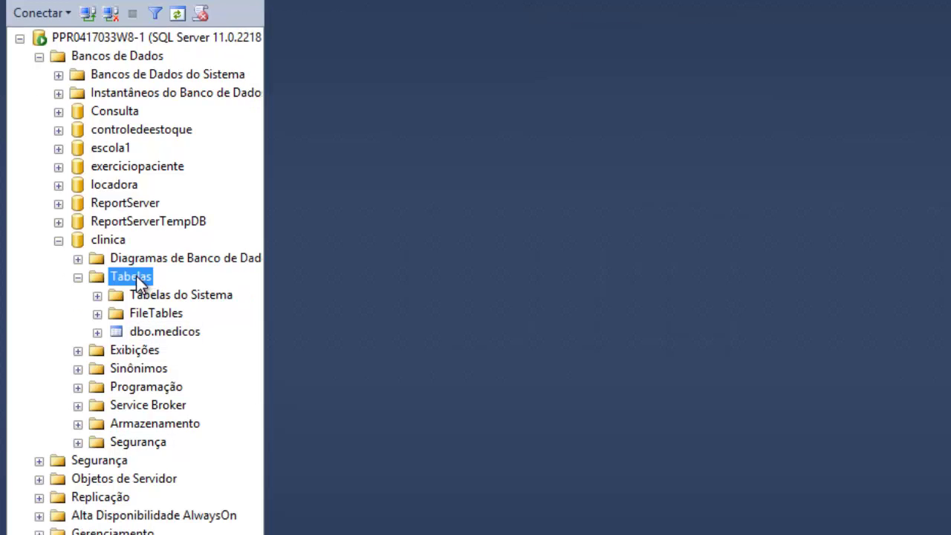
{"action": "right_click", "coordinate": [136, 275]}
{"action": "left_click", "coordinate": [162, 285]}
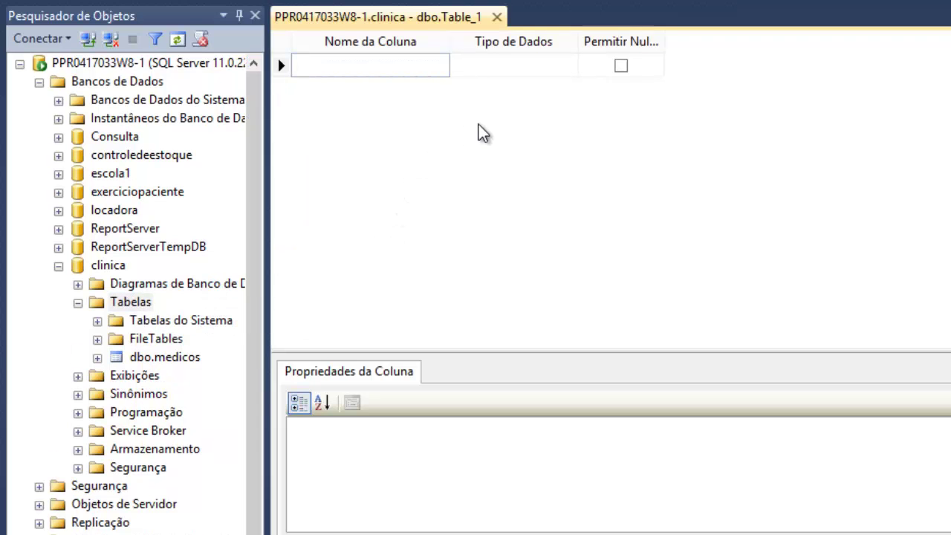
{"action": "type", "text": "pac_cod"}
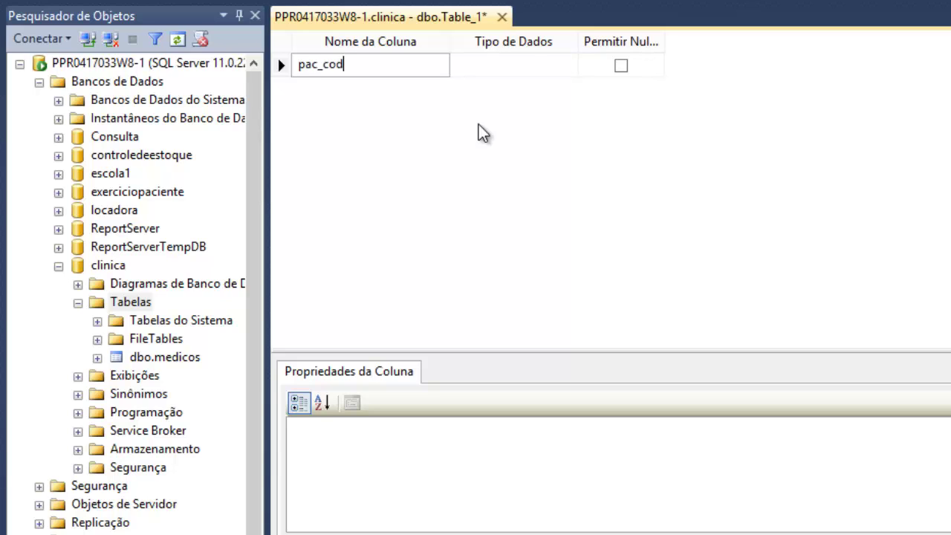
{"action": "key", "text": "Tab"}
{"action": "type", "text": "int"}
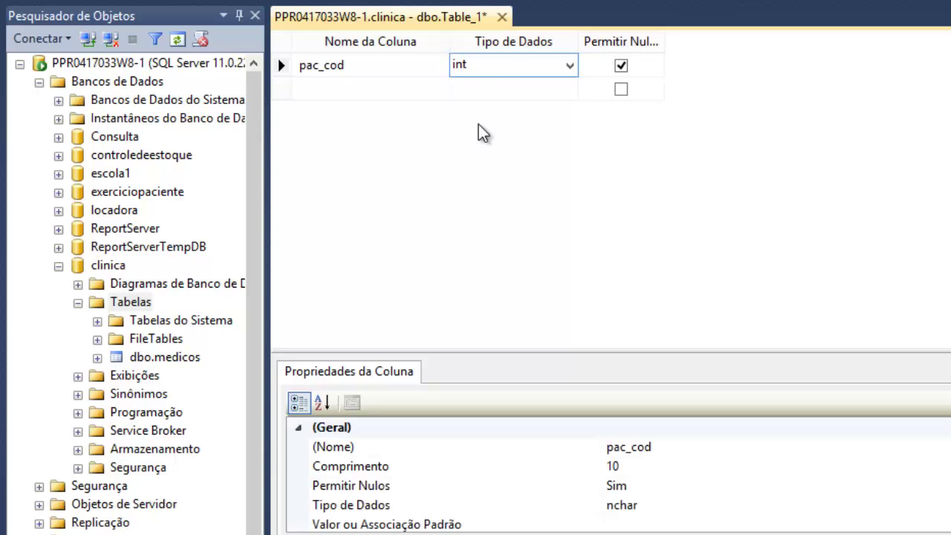
{"action": "key", "text": "Tab"}
{"action": "key", "text": "Tab"}
- Add a pac_nome column typed nvarchar(90)
{"action": "type", "text": "pa"}
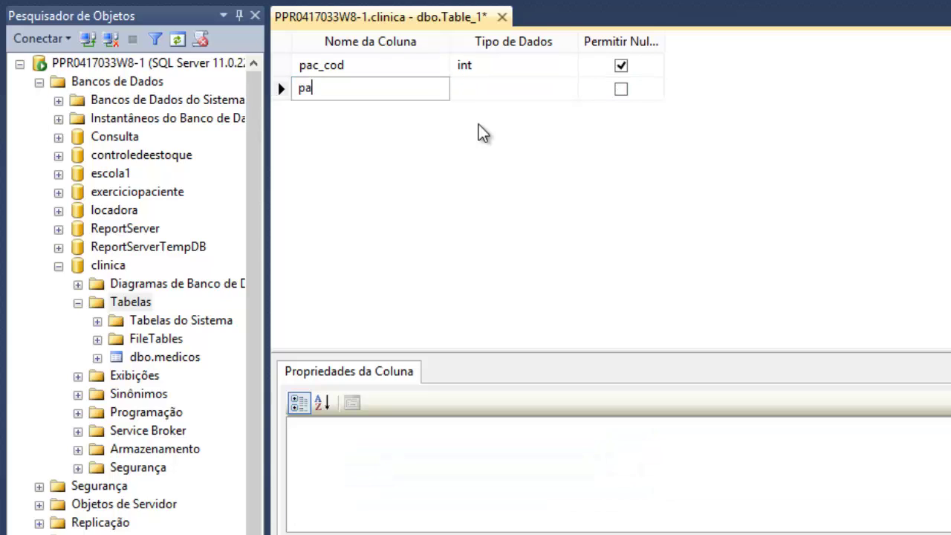
{"action": "type", "text": "c_nome"}
{"action": "key", "text": "Tab"}
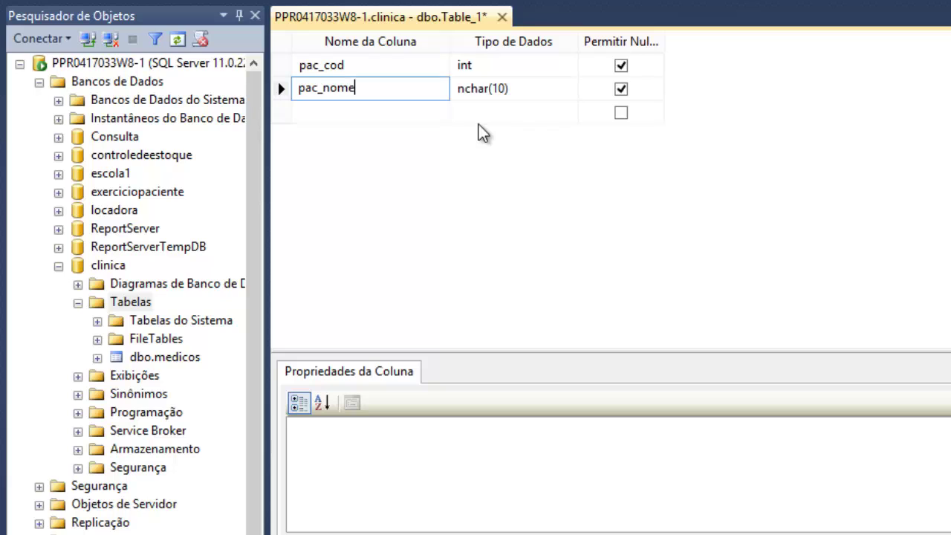
{"action": "type", "text": "nvar"}
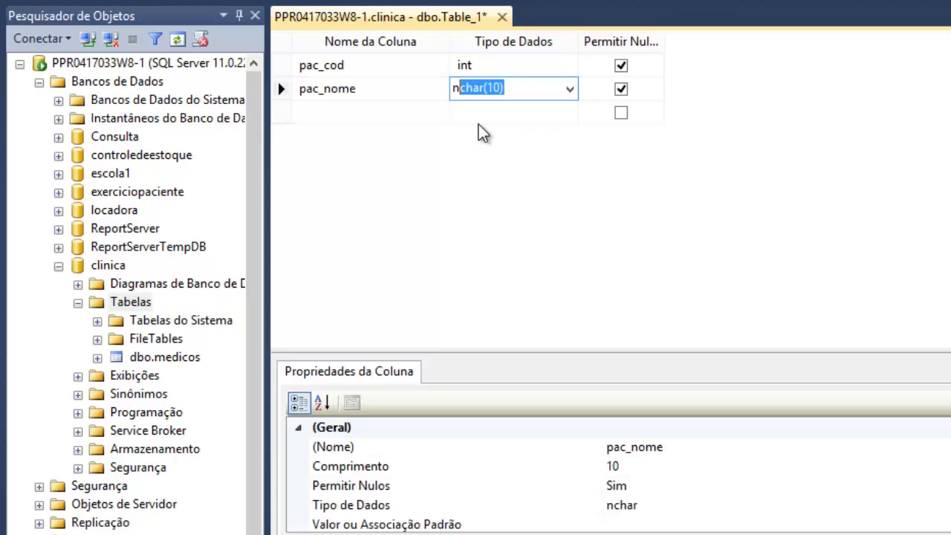
{"action": "key", "text": "End"}
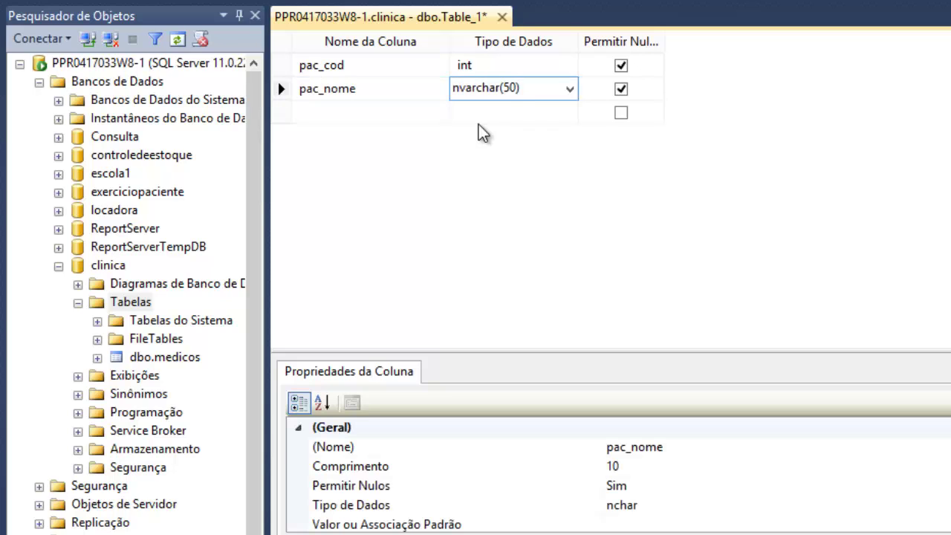
{"action": "key", "text": "Left"}
{"action": "key", "text": "Left"}
{"action": "key", "text": "shift+Left"}
{"action": "type", "text": "9"}
{"action": "key", "text": "Down"}
- Add a pac_email column typed nvarchar(90)
{"action": "key", "text": "shift+Tab"}
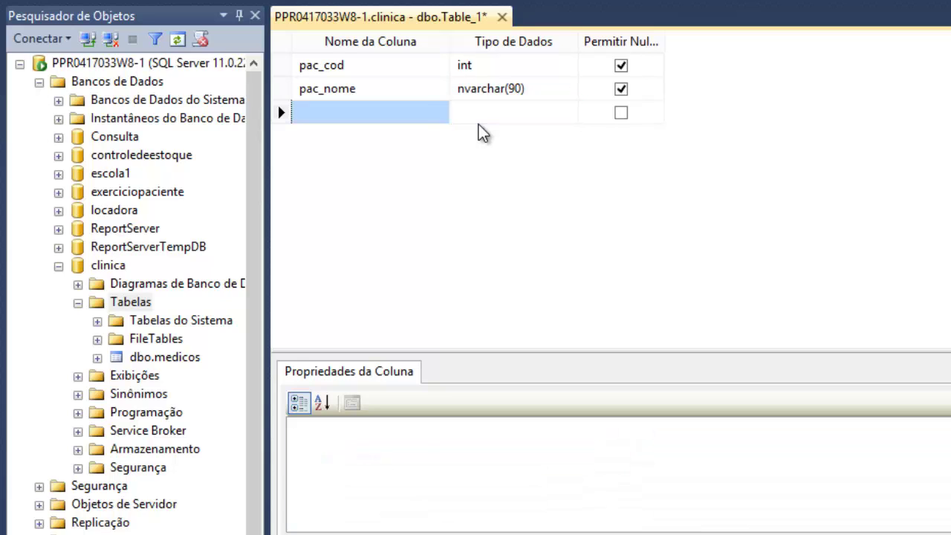
{"action": "type", "text": "pac_"}
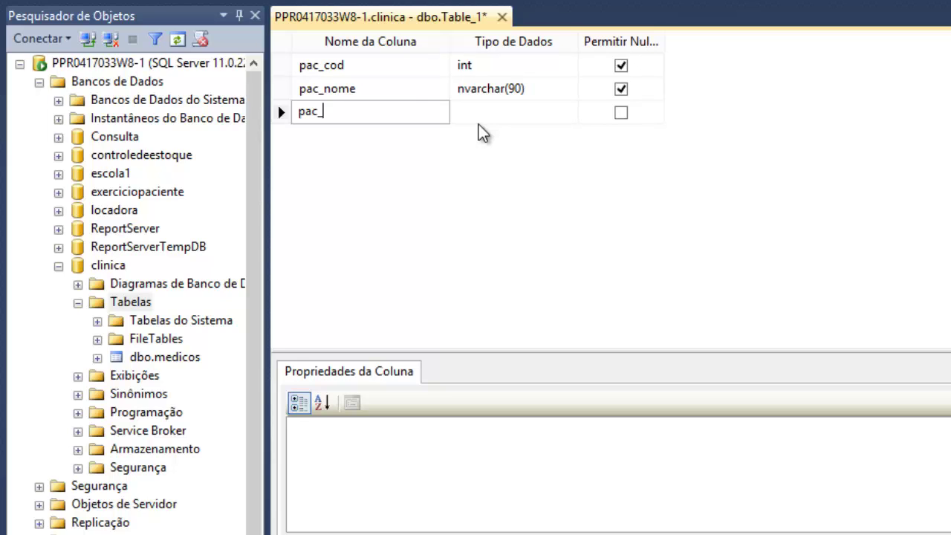
{"action": "type", "text": "email"}
{"action": "key", "text": "Tab"}
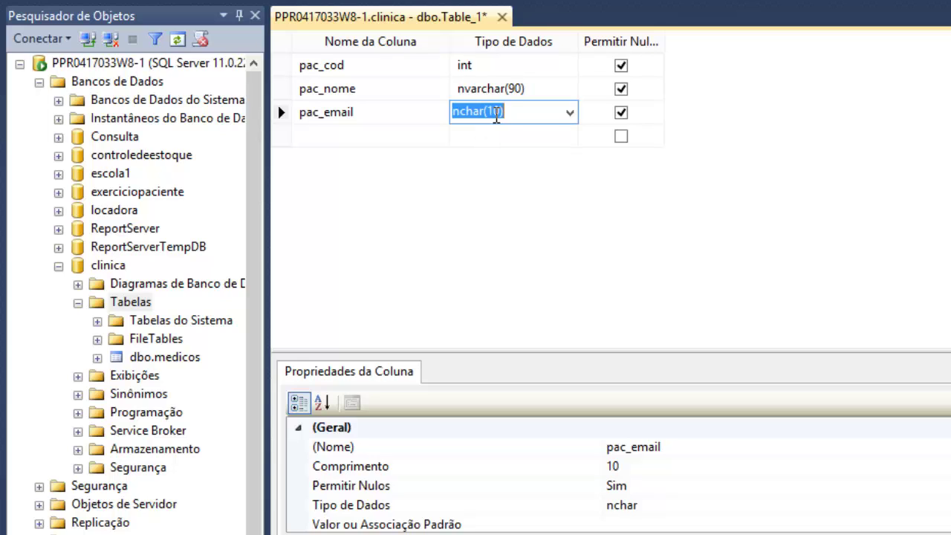
{"action": "type", "text": "nvar"}
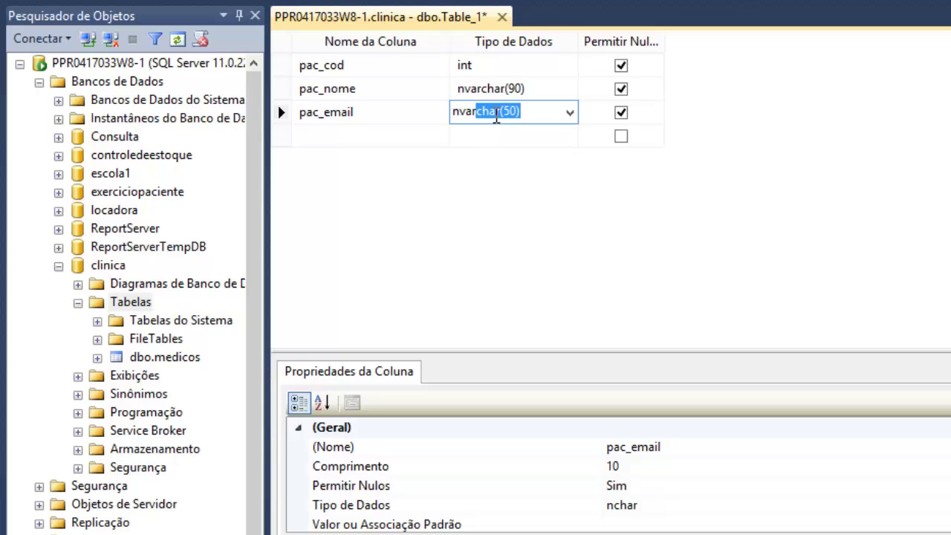
{"action": "left_click", "coordinate": [497, 118]}
{"action": "key", "text": "Right"}
{"action": "key", "text": "shift+Right"}
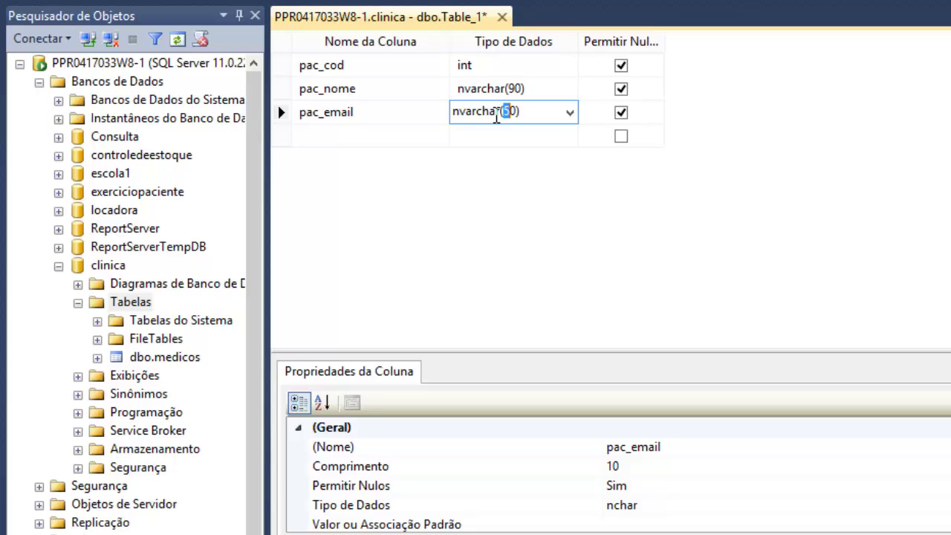
{"action": "type", "text": "9"}
{"action": "left_click", "coordinate": [398, 139]}
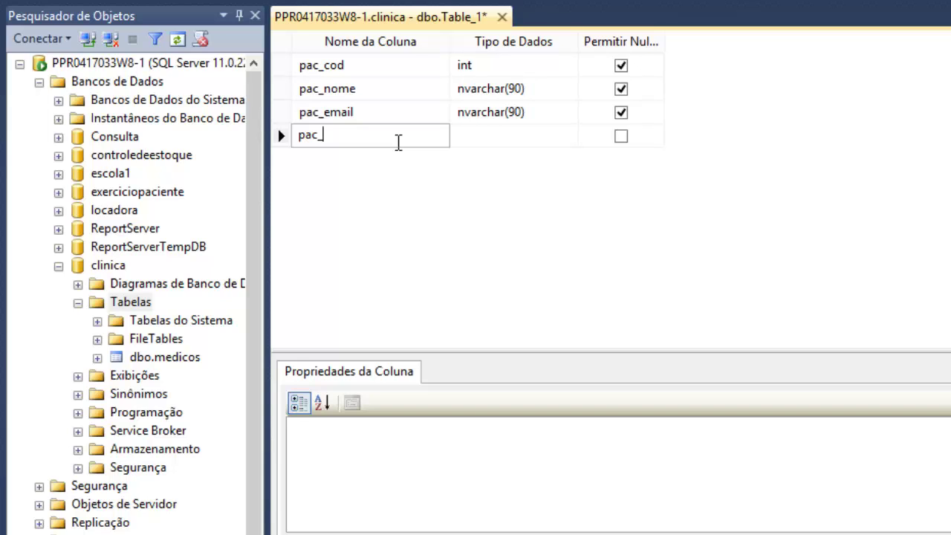
- Add a pac_fone column typed nvarchar(90)
{"action": "type", "text": "fone"}
{"action": "key", "text": "Tab"}
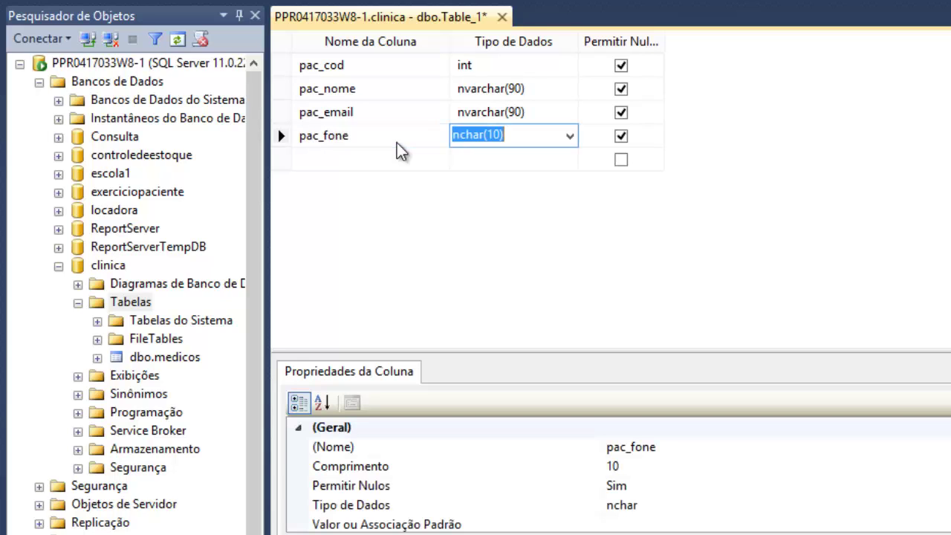
{"action": "type", "text": "nvar"}
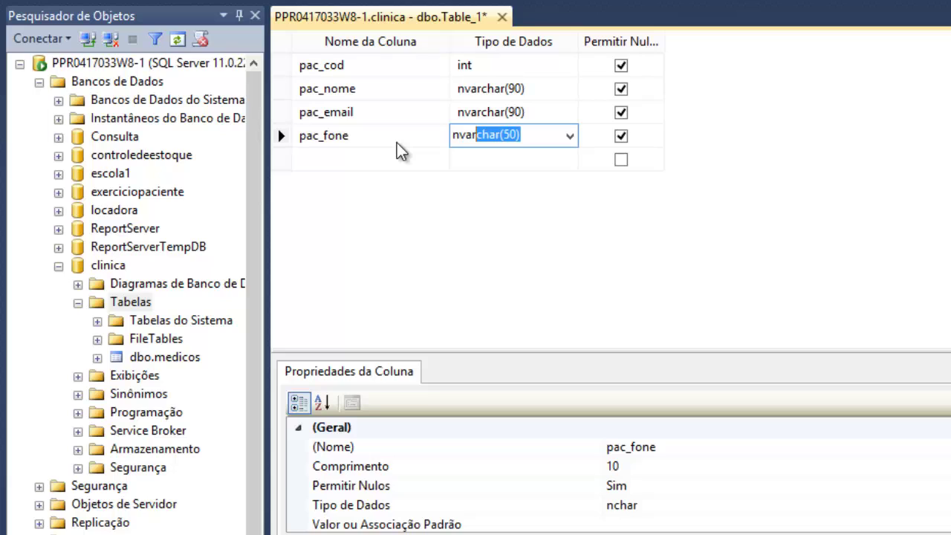
{"action": "key", "text": "Left"}
{"action": "key", "text": "Right"}
{"action": "key", "text": "Right"}
{"action": "key", "text": "Right"}
{"action": "key", "text": "Right"}
{"action": "key", "text": "Right"}
{"action": "key", "text": "Right"}
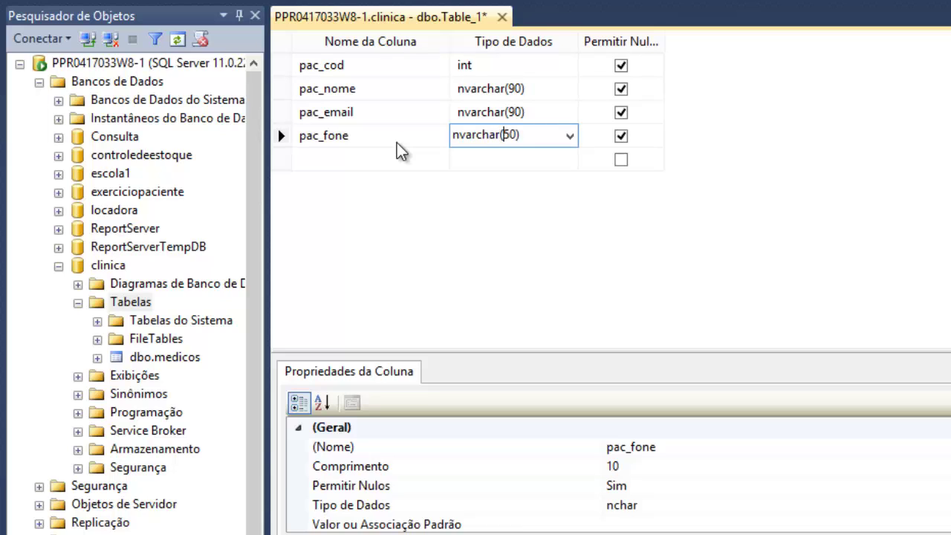
{"action": "key", "text": "shift+Left"}
{"action": "type", "text": "9"}
{"action": "left_click", "coordinate": [732, 130]}
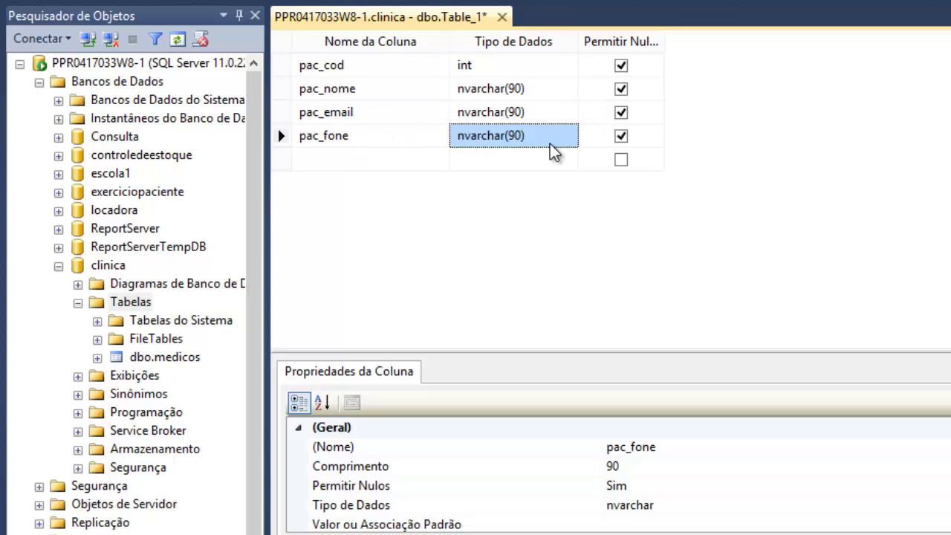
- Disallow nulls on pac_cod, pac_nome, pac_email and pac_fone, and make pac_cod the primary key
{"action": "left_click", "coordinate": [621, 66]}
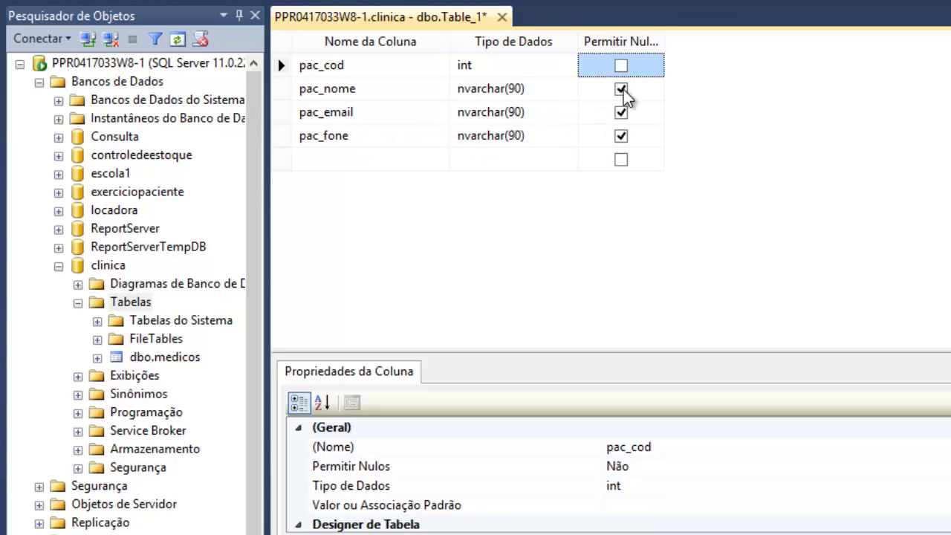
{"action": "left_click", "coordinate": [621, 89]}
{"action": "left_click", "coordinate": [621, 111]}
{"action": "left_click", "coordinate": [621, 136]}
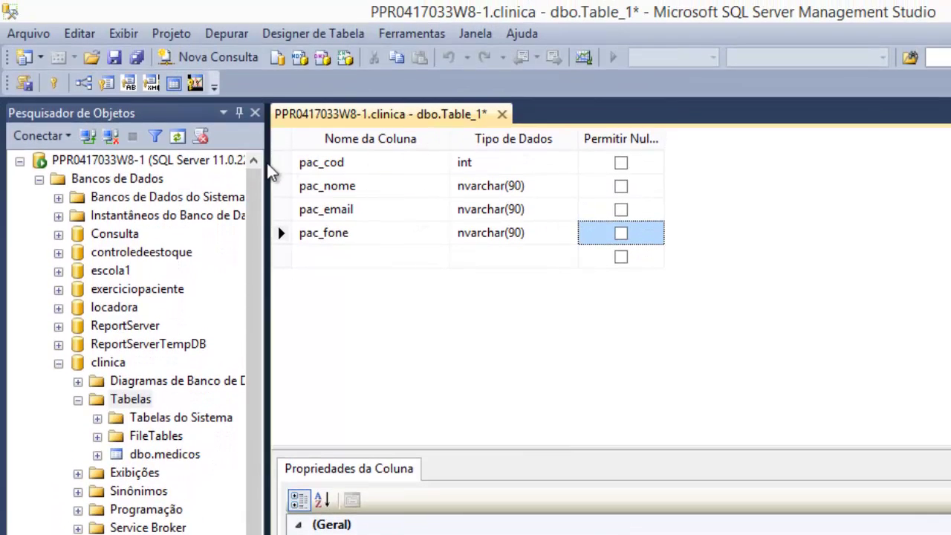
{"action": "left_click", "coordinate": [276, 163]}
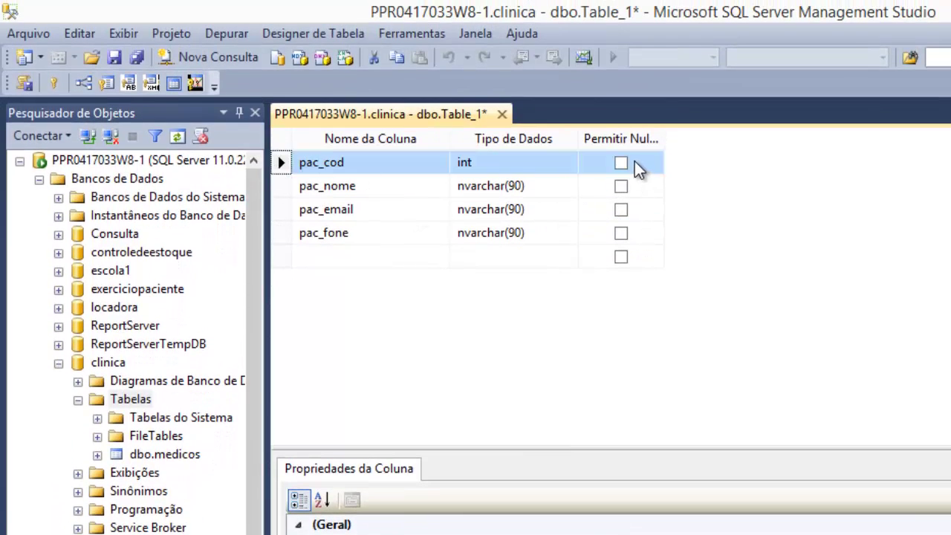
{"action": "left_click", "coordinate": [54, 82]}
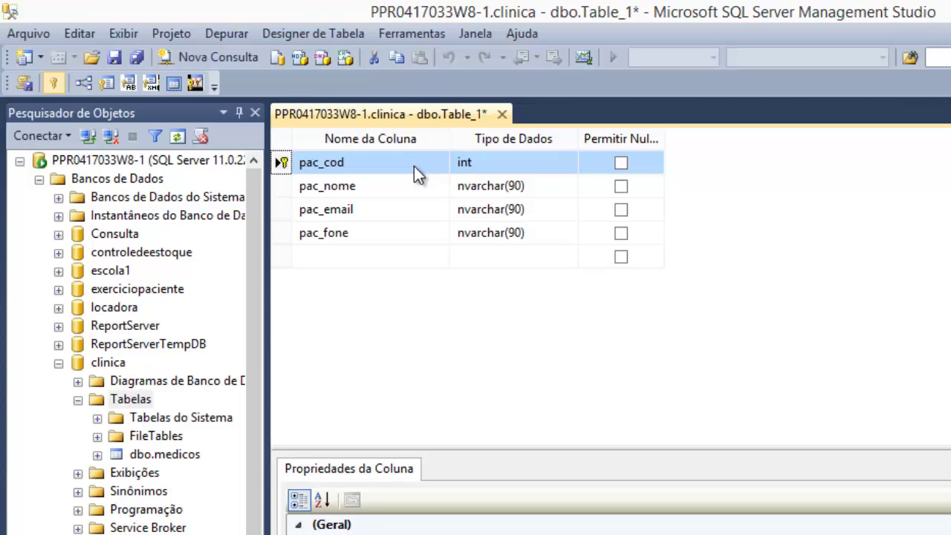
- Save the table as 'pacientes' and close its design
{"action": "left_click", "coordinate": [116, 57]}
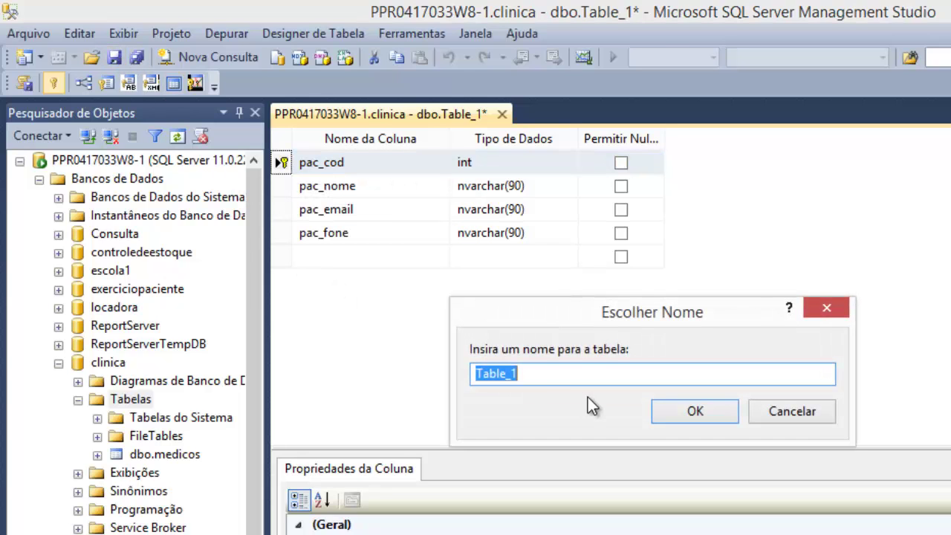
{"action": "type", "text": "pacientes"}
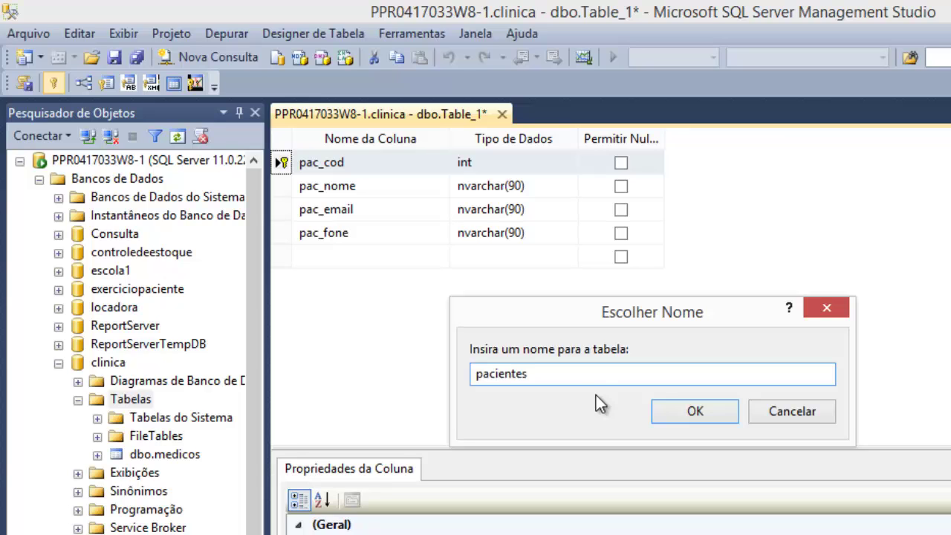
{"action": "key", "text": "Return"}
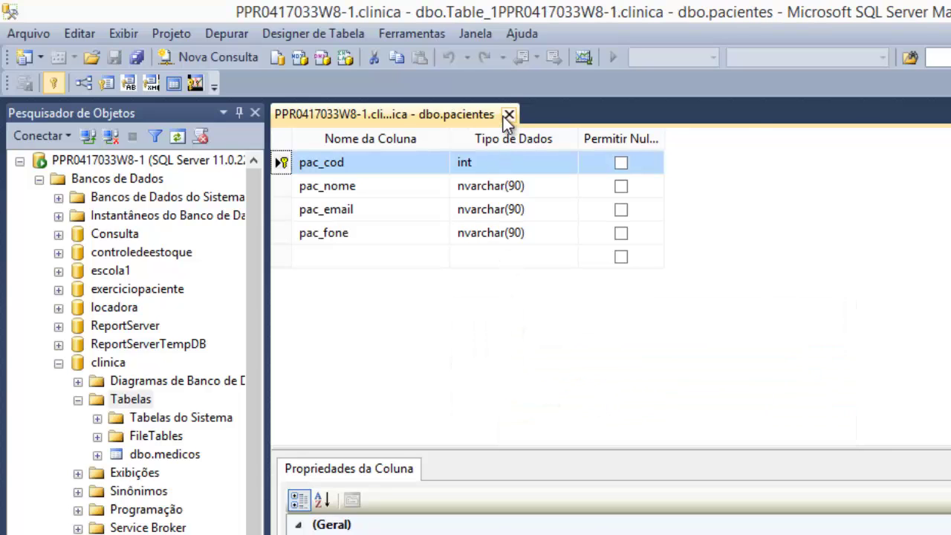
{"action": "left_click", "coordinate": [505, 115]}
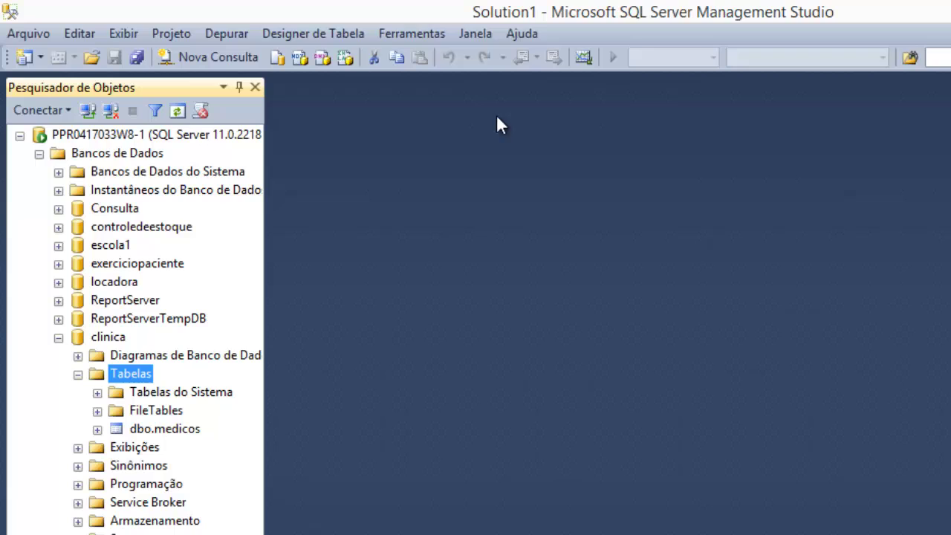
- Show the context menu for clinica's Tabelas folder
{"action": "right_click", "coordinate": [97, 375]}
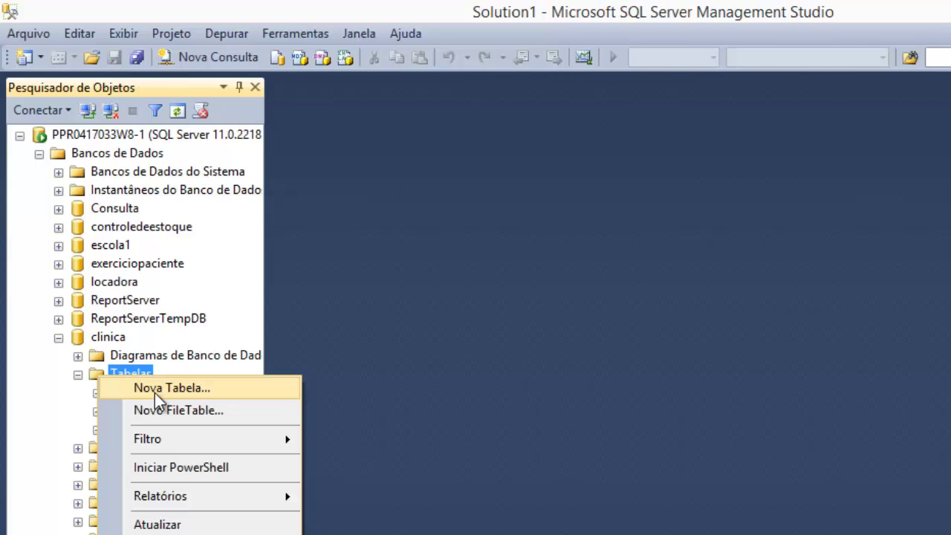
- Start a new table with con_cod as int and con_data as date
{"action": "left_click", "coordinate": [154, 393]}
{"action": "type", "text": "con"}
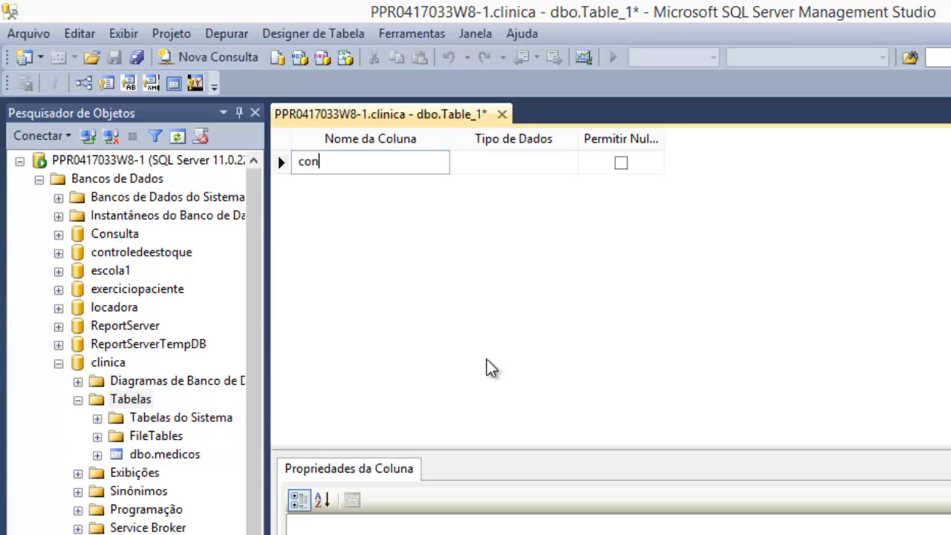
{"action": "type", "text": "_cod"}
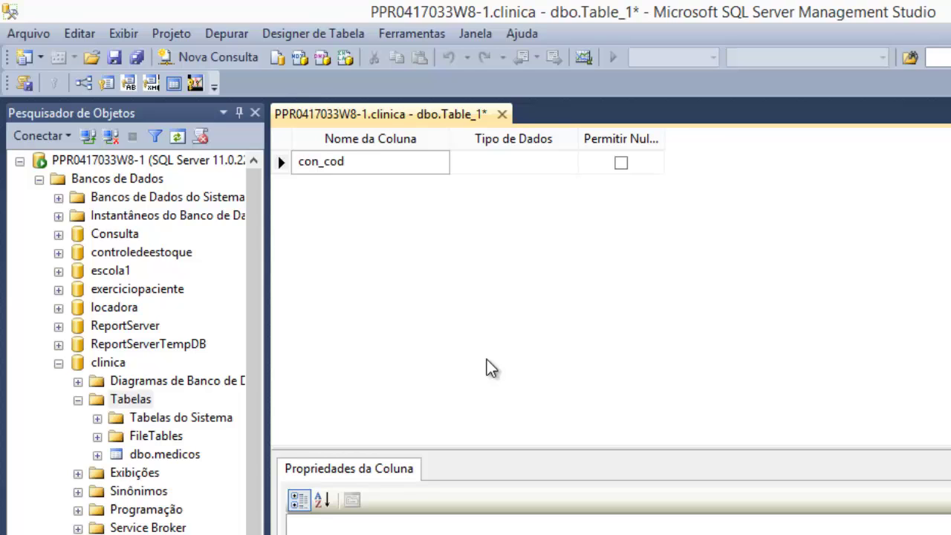
{"action": "key", "text": "Tab"}
{"action": "type", "text": "int"}
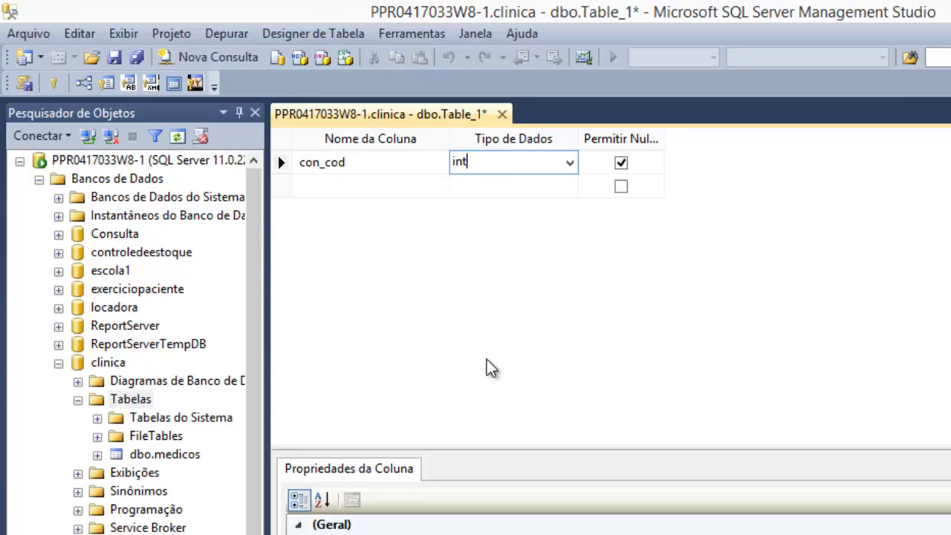
{"action": "key", "text": "Tab"}
{"action": "key", "text": "Tab"}
{"action": "type", "text": "con"}
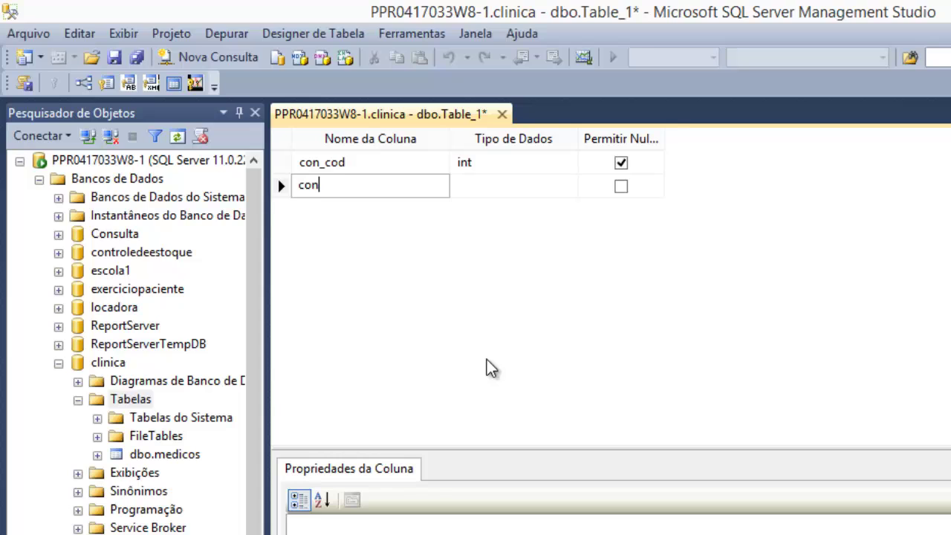
{"action": "type", "text": "_data"}
{"action": "key", "text": "Tab"}
{"action": "type", "text": "date"}
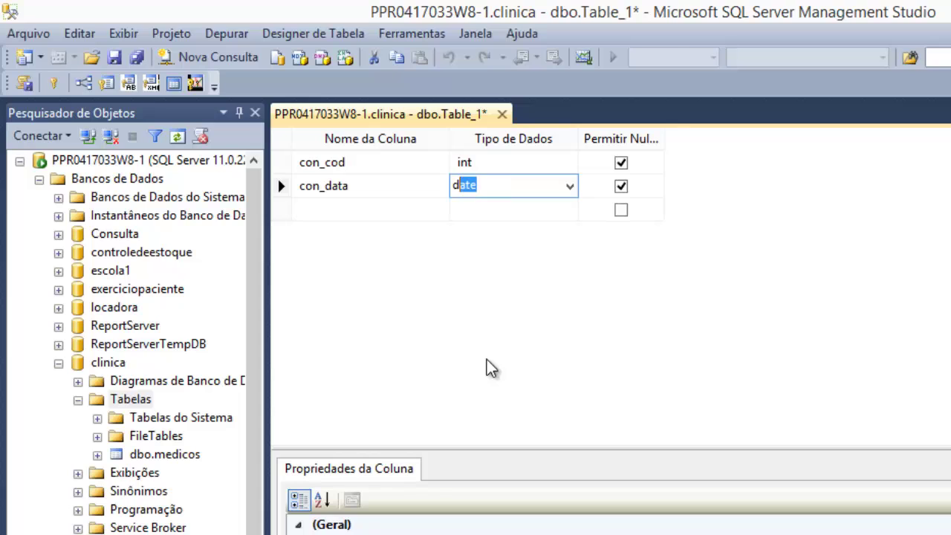
{"action": "key", "text": "Tab"}
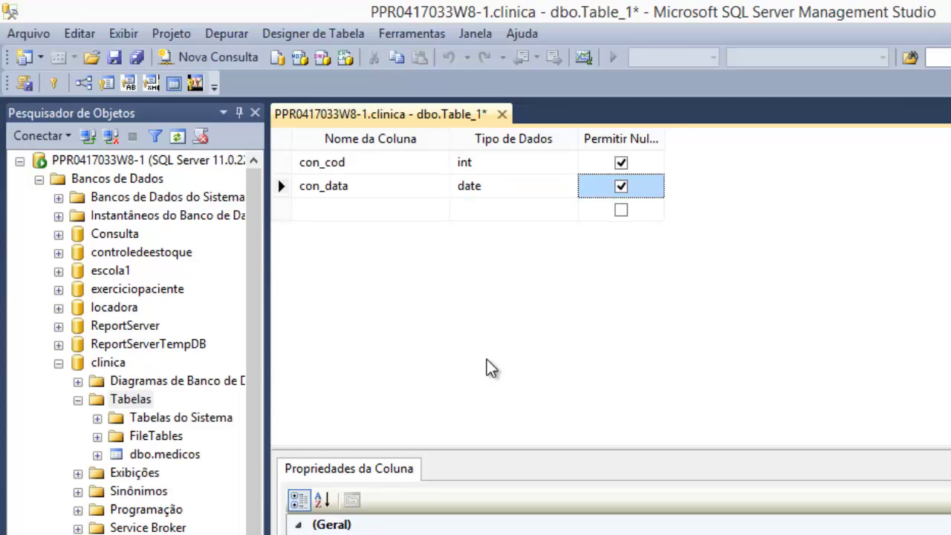
{"action": "key", "text": "Tab"}
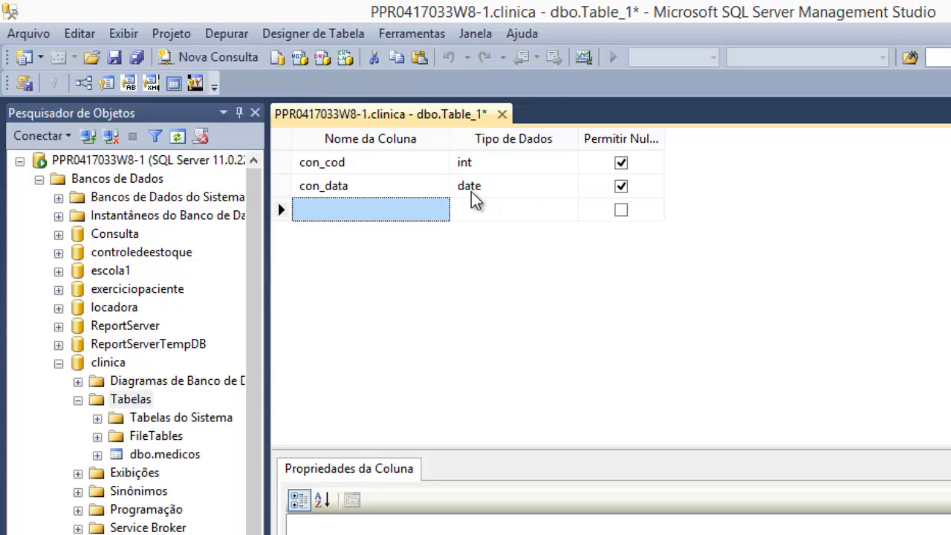
- Add a con_hora column with data type time(7)
{"action": "left_click", "coordinate": [371, 217]}
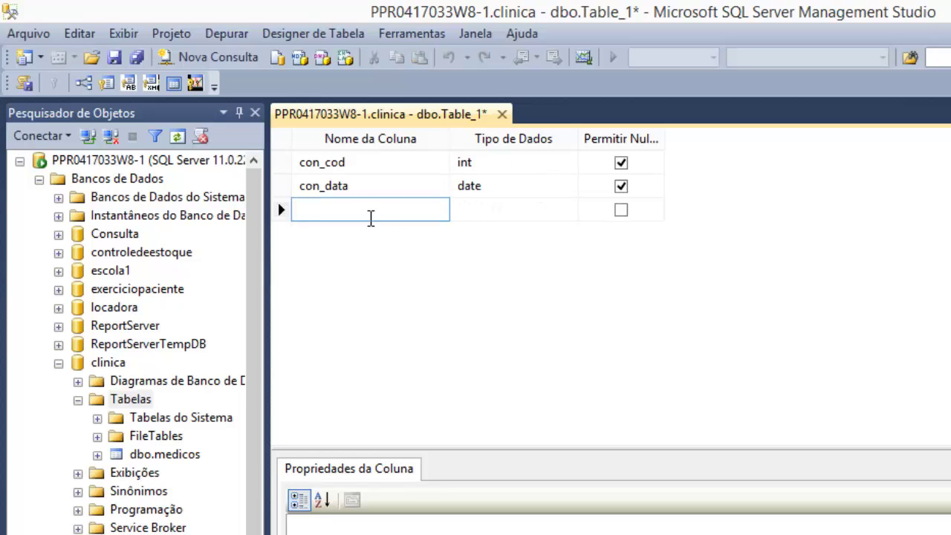
{"action": "type", "text": "con_hora"}
{"action": "left_click", "coordinate": [526, 211]}
{"action": "type", "text": "time(7"}
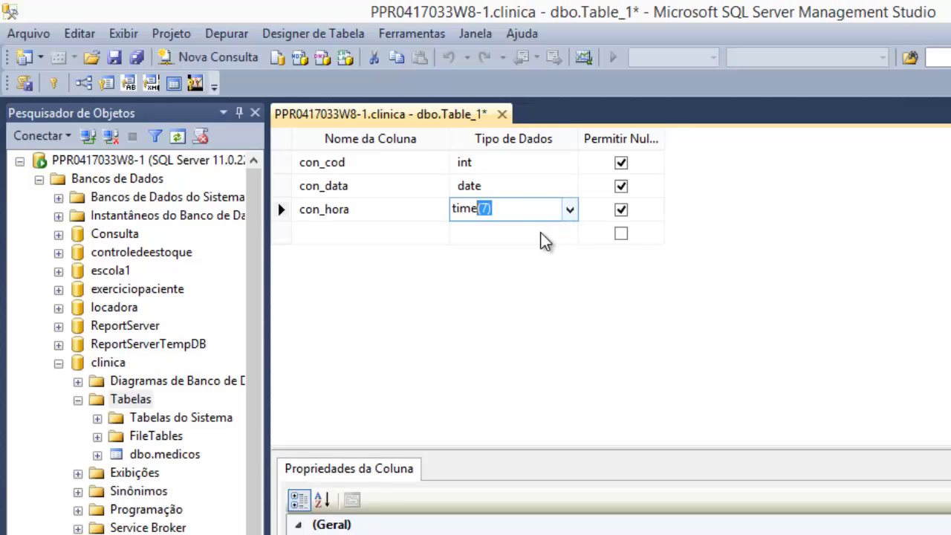
{"action": "left_click", "coordinate": [570, 211]}
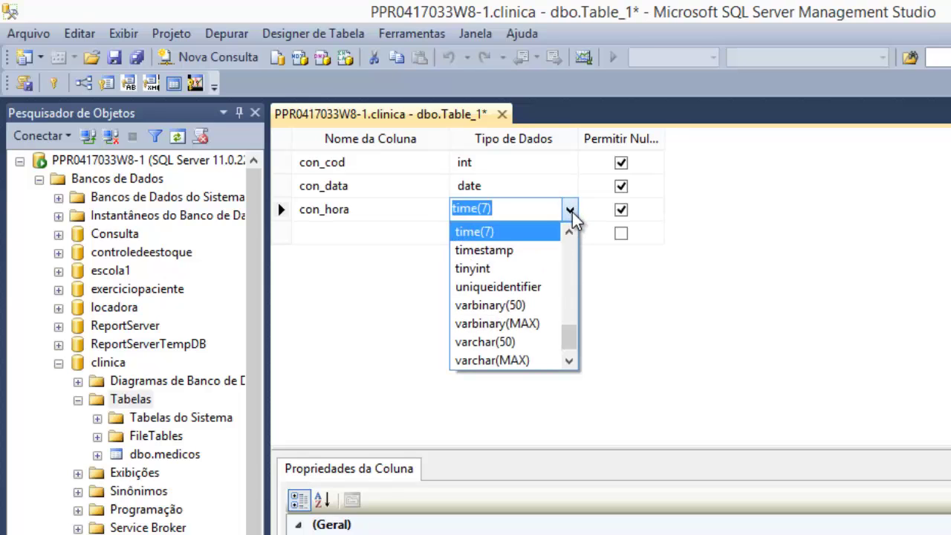
{"action": "left_click", "coordinate": [572, 232]}
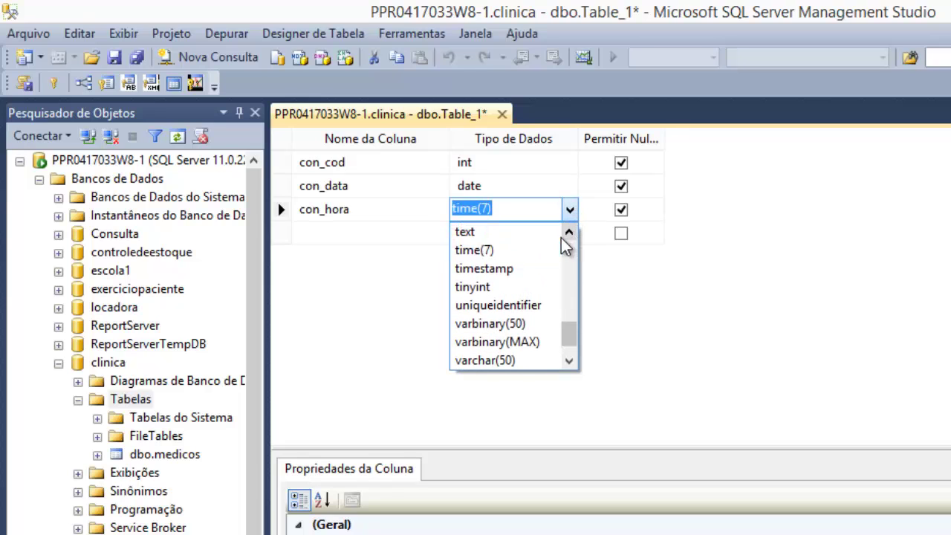
{"action": "left_click", "coordinate": [561, 238]}
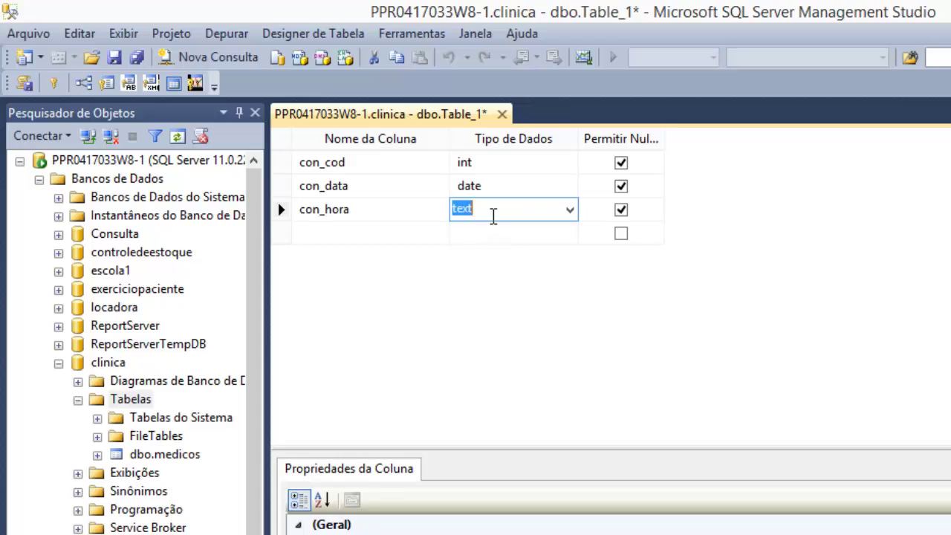
{"action": "type", "text": "time(7"}
{"action": "key", "text": "Return"}
- Add a fourth column pac_cod with type int to the consultation table design
{"action": "left_click", "coordinate": [315, 231]}
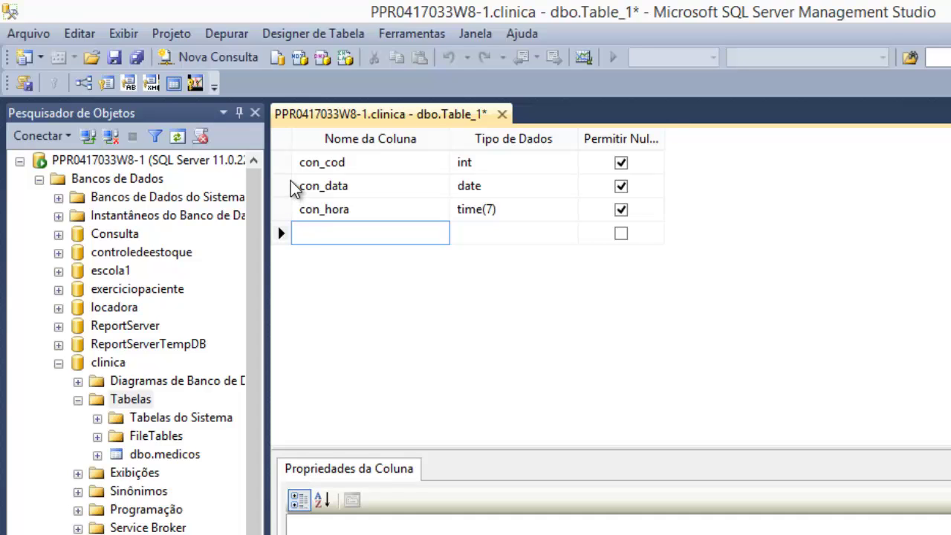
{"action": "type", "text": "c"}
{"action": "key", "text": "BackSpace"}
{"action": "type", "text": "pac_cod"}
{"action": "key", "text": "Tab"}
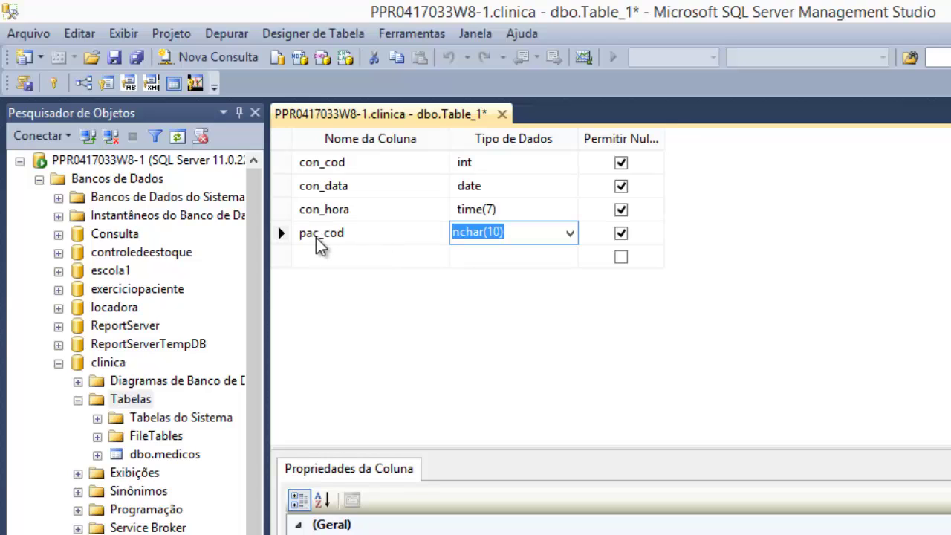
{"action": "type", "text": "int"}
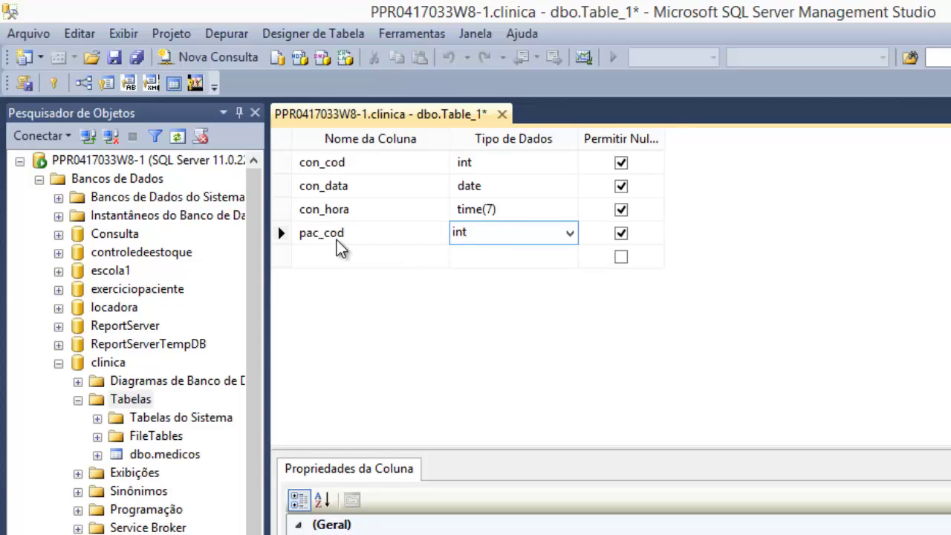
- Add a fifth column med_cod with type int below pac_cod
{"action": "left_click", "coordinate": [313, 254]}
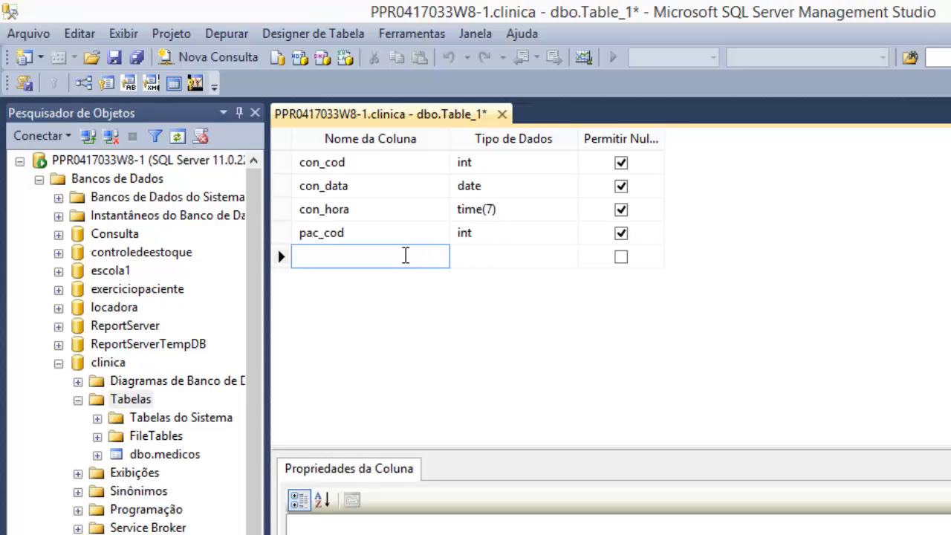
{"action": "type", "text": "med_cod"}
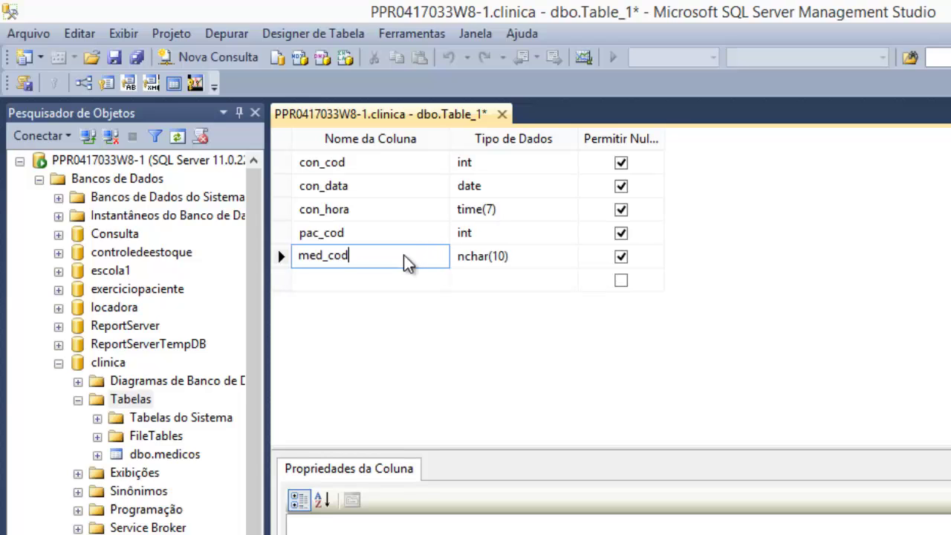
{"action": "key", "text": "Tab"}
{"action": "type", "text": "int"}
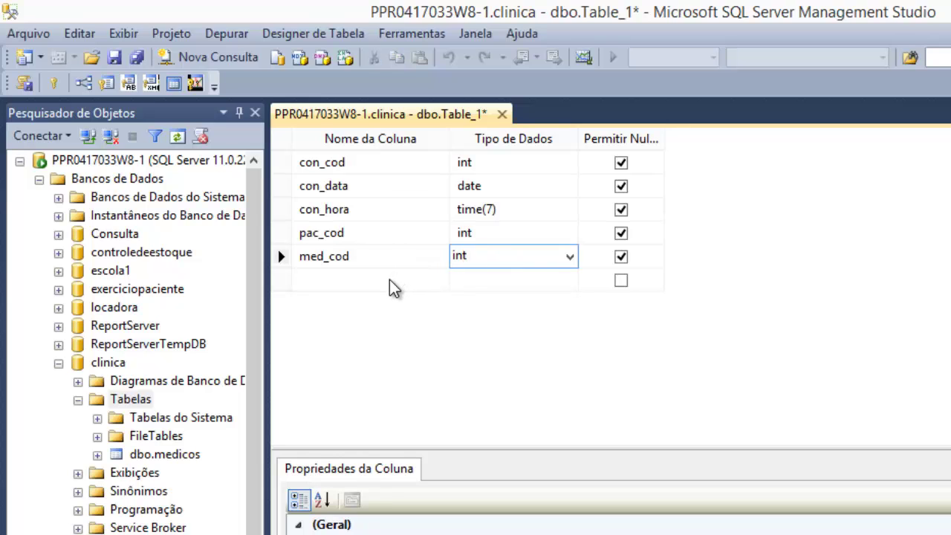
- Disallow nulls on all five columns and make con_cod the primary key
{"action": "left_click", "coordinate": [623, 161]}
{"action": "left_click", "coordinate": [622, 186]}
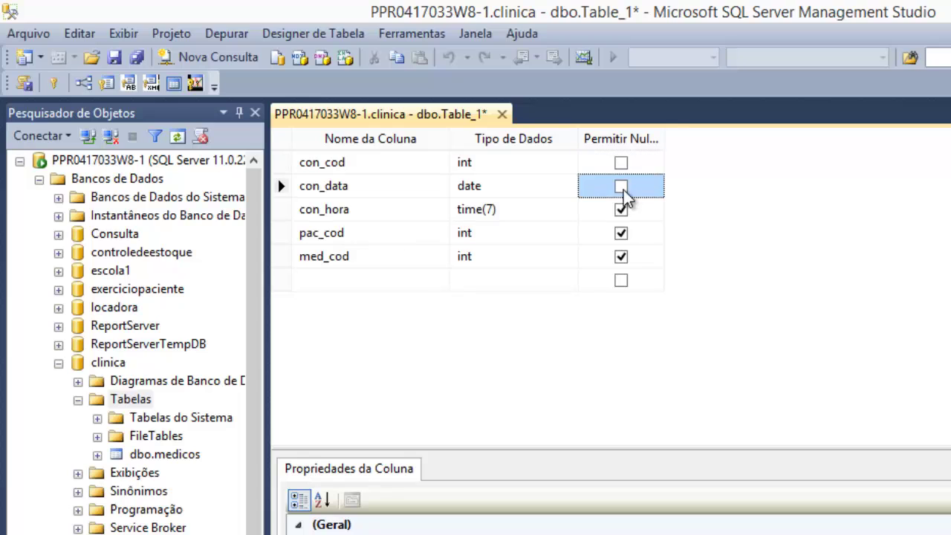
{"action": "left_click", "coordinate": [622, 209]}
{"action": "left_click", "coordinate": [621, 232]}
{"action": "left_click", "coordinate": [621, 256]}
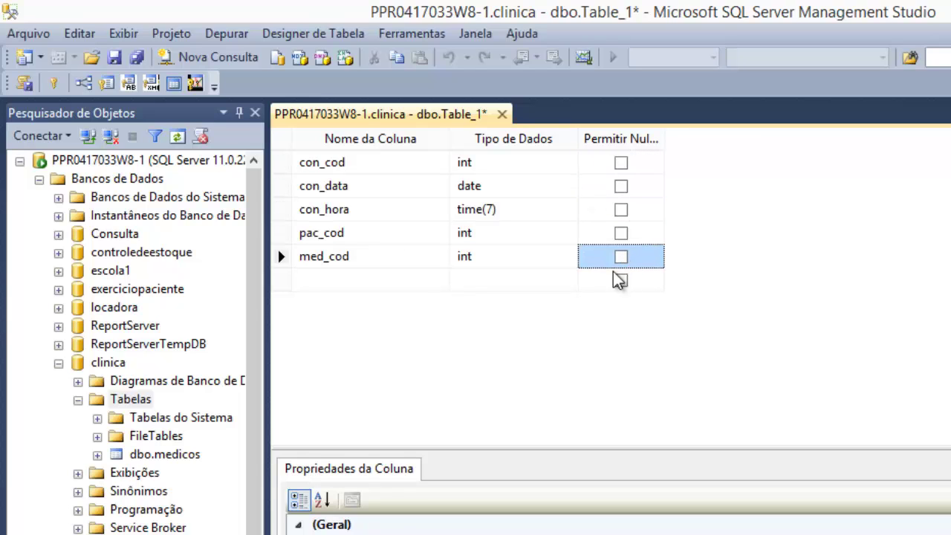
{"action": "left_click", "coordinate": [283, 163]}
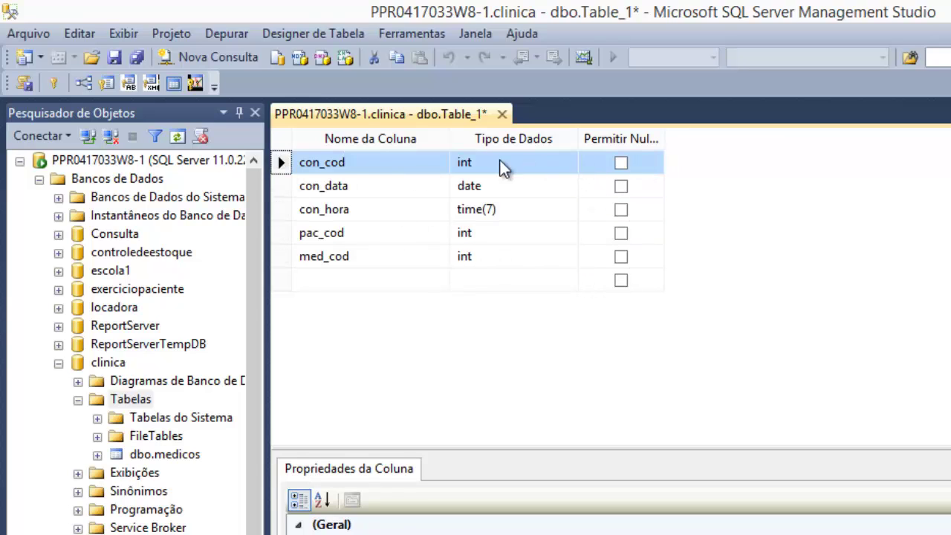
{"action": "left_click", "coordinate": [55, 83]}
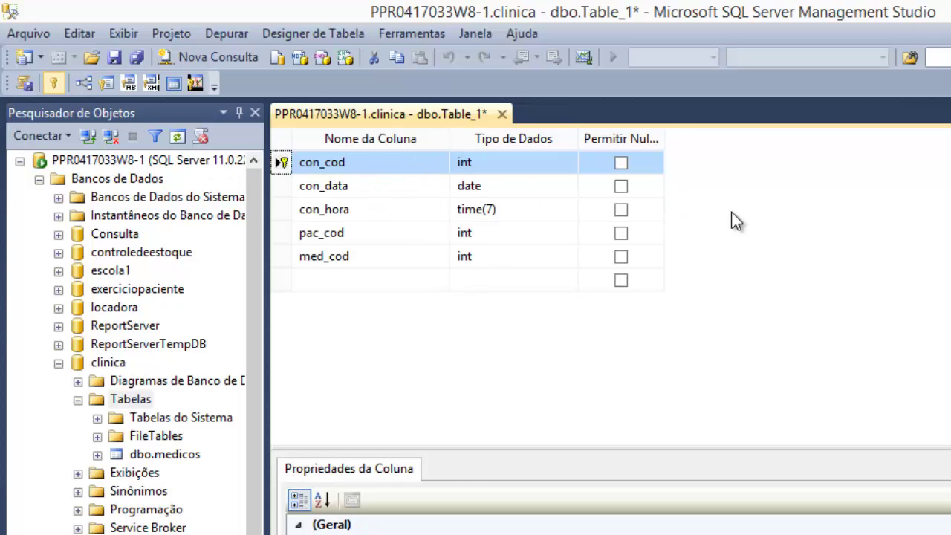
- Save the table as 'consultas' and close its design
{"action": "left_click", "coordinate": [113, 57]}
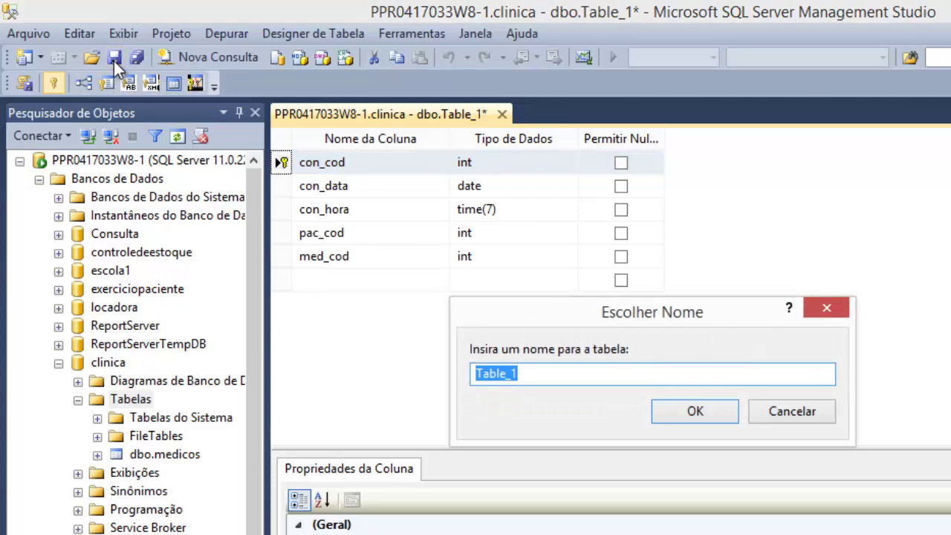
{"action": "type", "text": "consul"}
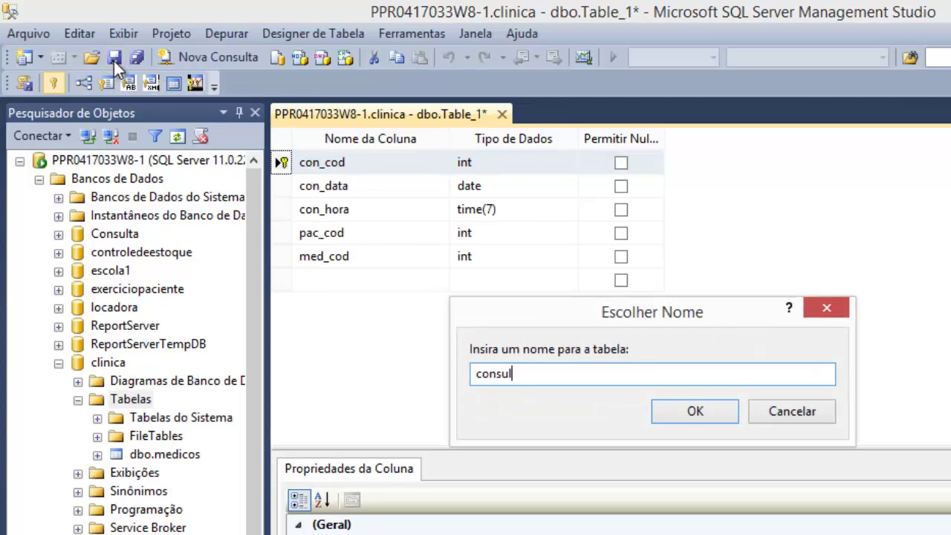
{"action": "type", "text": "tas"}
{"action": "left_click", "coordinate": [669, 411]}
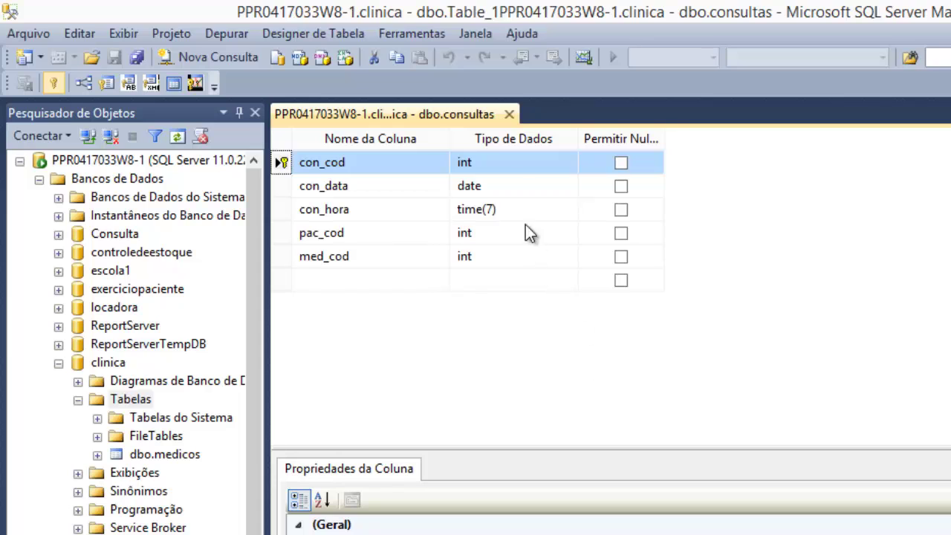
{"action": "left_click", "coordinate": [509, 114]}
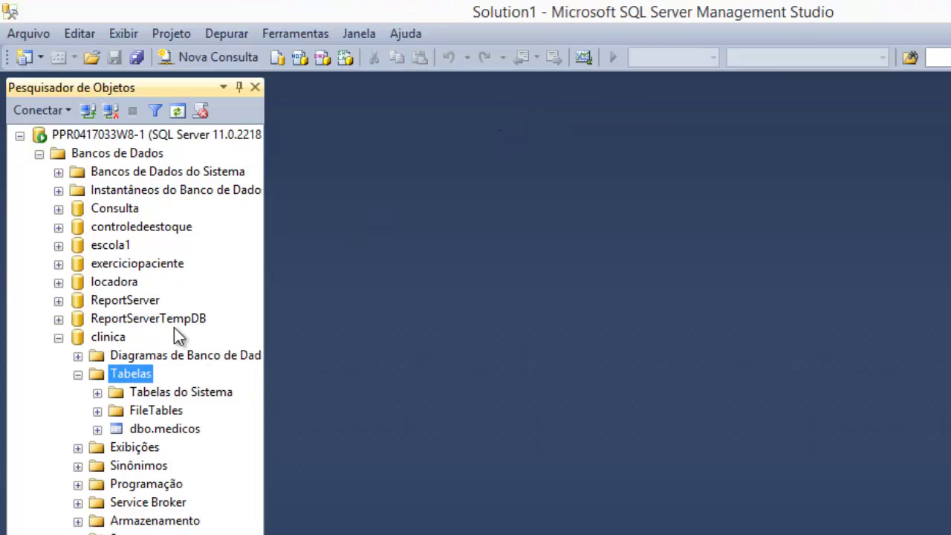
- Refresh clinica's Tabelas folder, then expand and collapse dbo.pacientes
{"action": "right_click", "coordinate": [103, 378]}
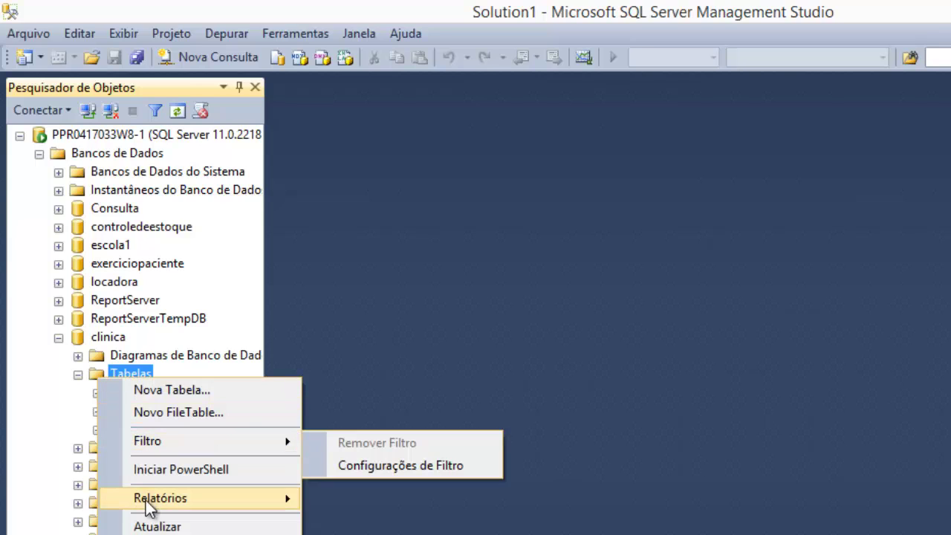
{"action": "left_click", "coordinate": [148, 526]}
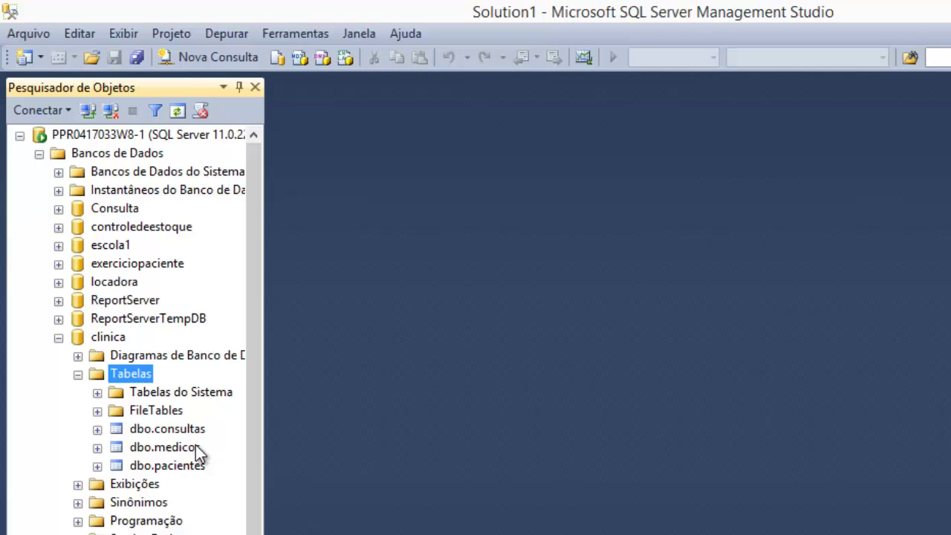
{"action": "double_click", "coordinate": [132, 466]}
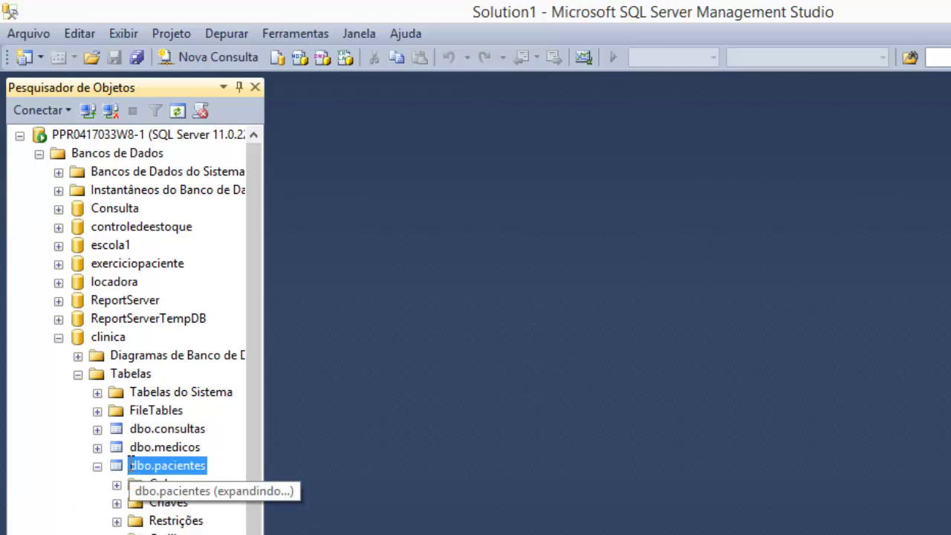
{"action": "left_click", "coordinate": [99, 466]}
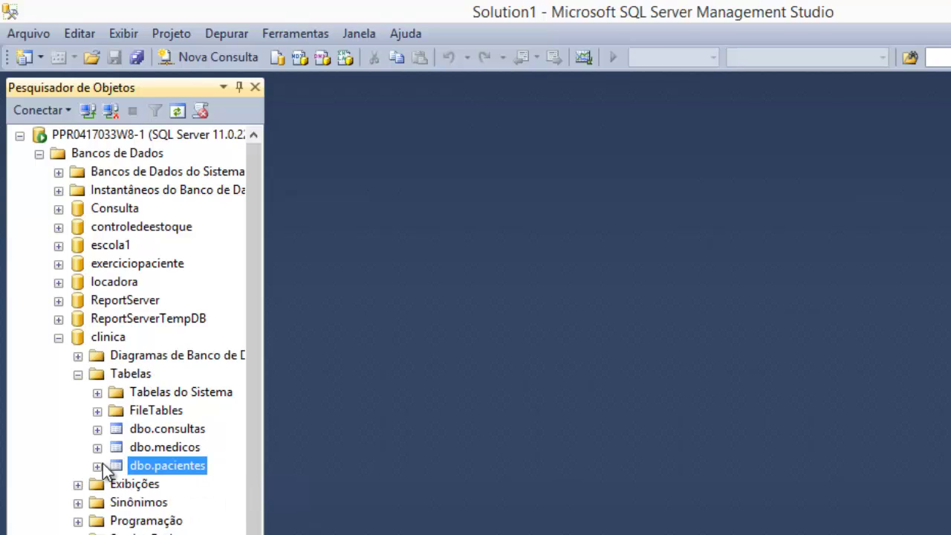
- Open the top 200 rows of dbo.pacientes and dbo.medicos for review, closing each
{"action": "right_click", "coordinate": [138, 465]}
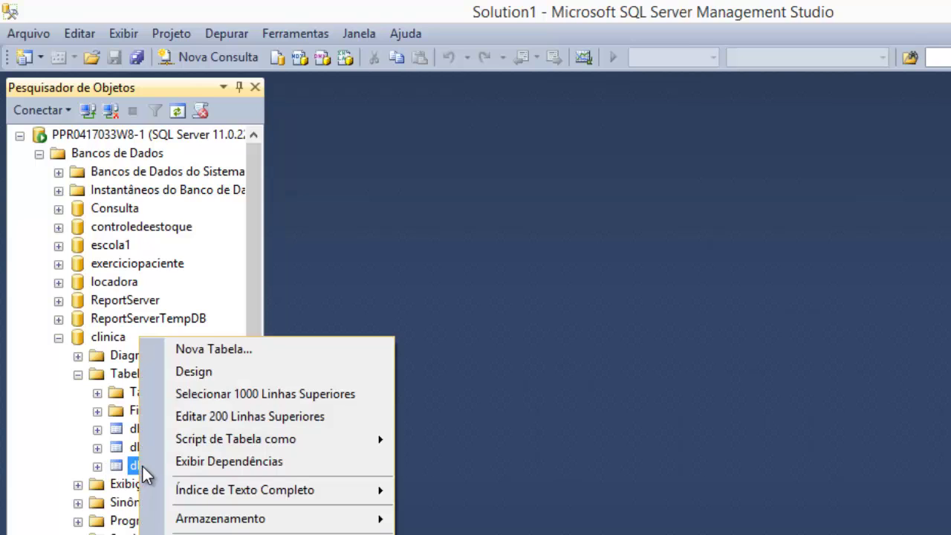
{"action": "left_click", "coordinate": [238, 416]}
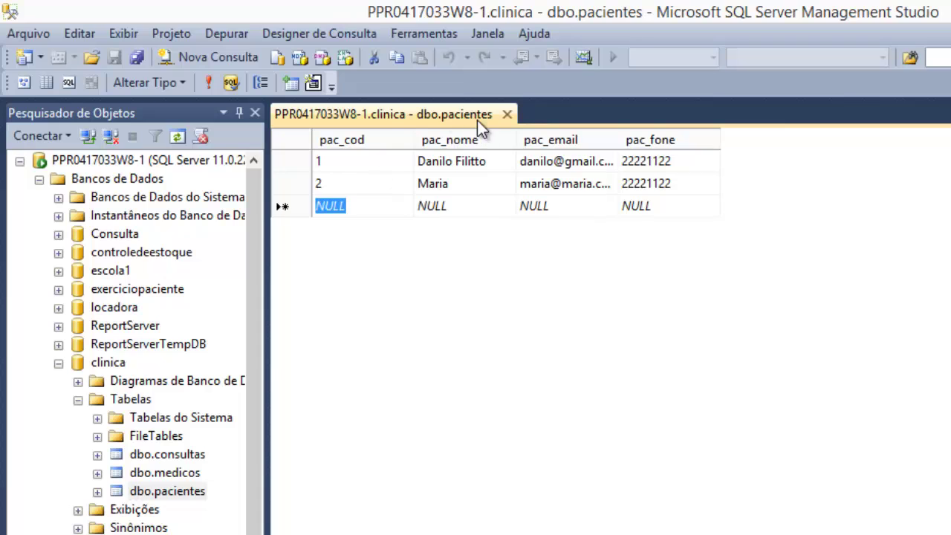
{"action": "left_click", "coordinate": [507, 115]}
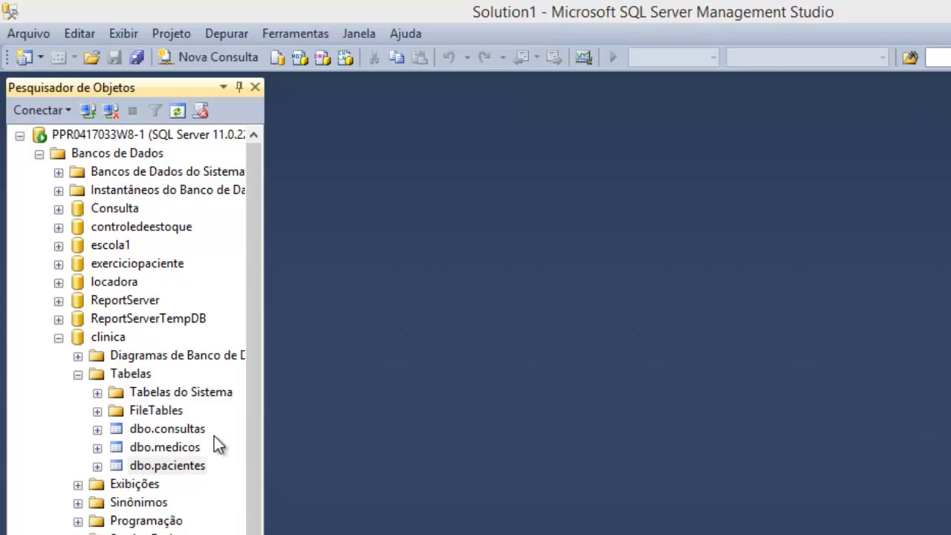
{"action": "double_click", "coordinate": [179, 449]}
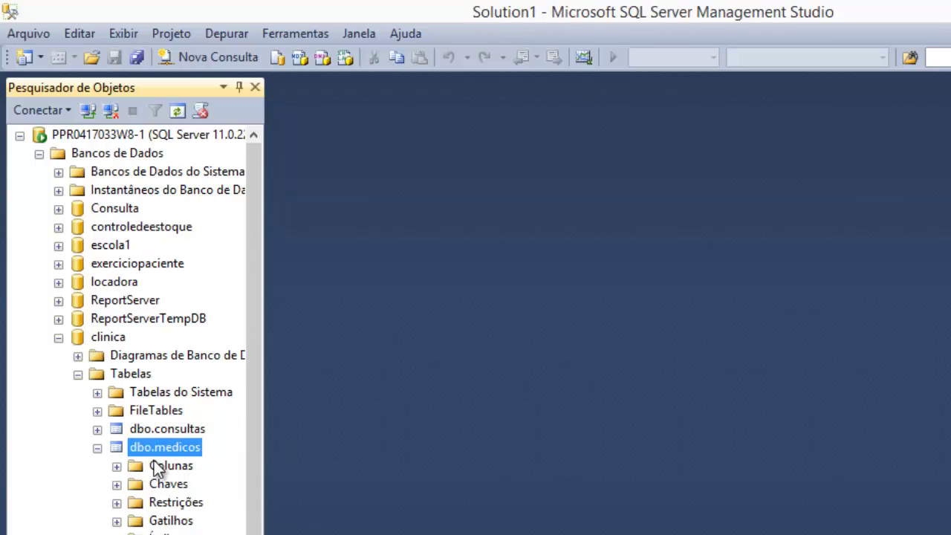
{"action": "right_click", "coordinate": [156, 448]}
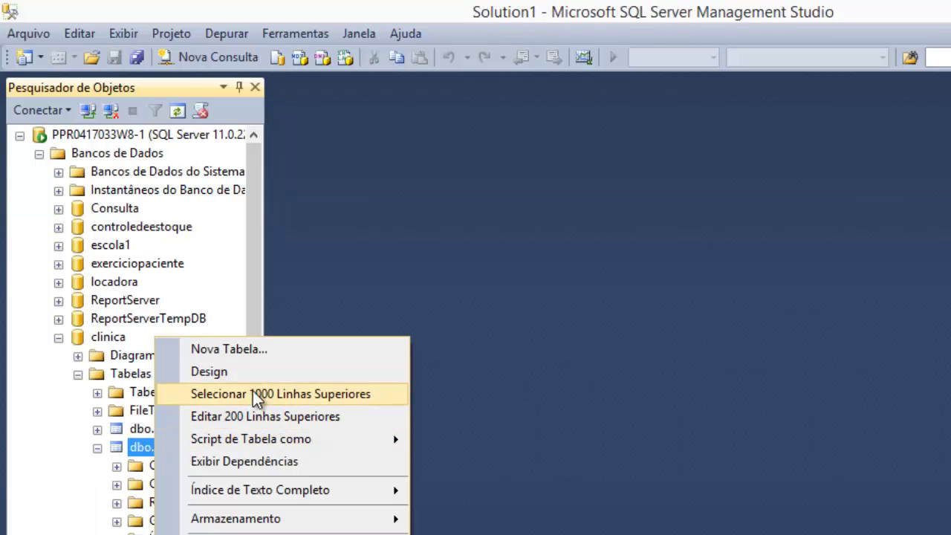
{"action": "left_click", "coordinate": [259, 417]}
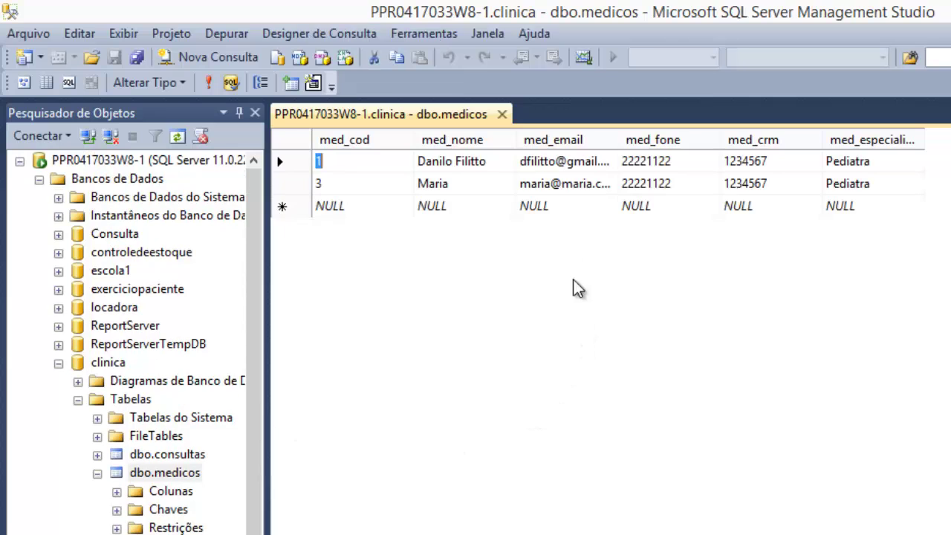
{"action": "left_click", "coordinate": [502, 115]}
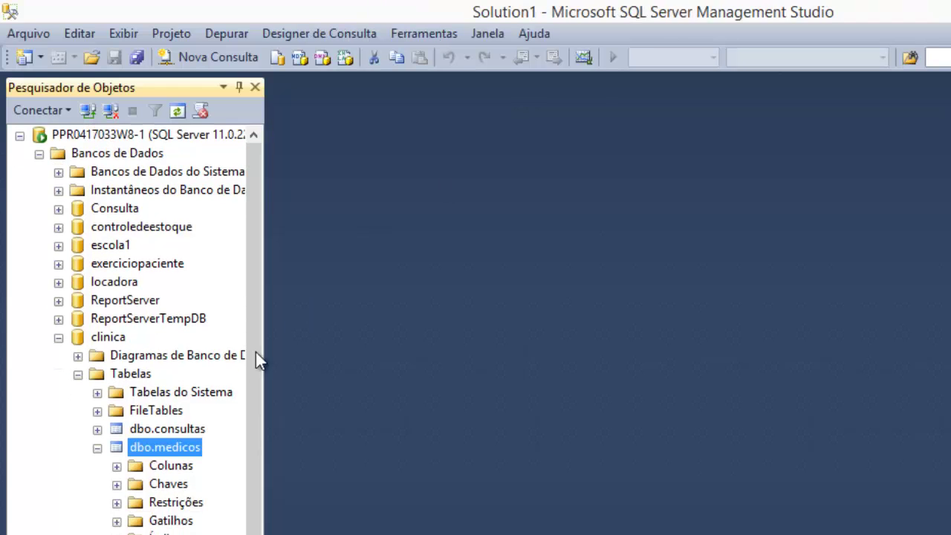
- Open dbo.consultas rows for editing and select the con_cod cell of a new row
{"action": "left_click", "coordinate": [167, 431]}
{"action": "right_click", "coordinate": [165, 437]}
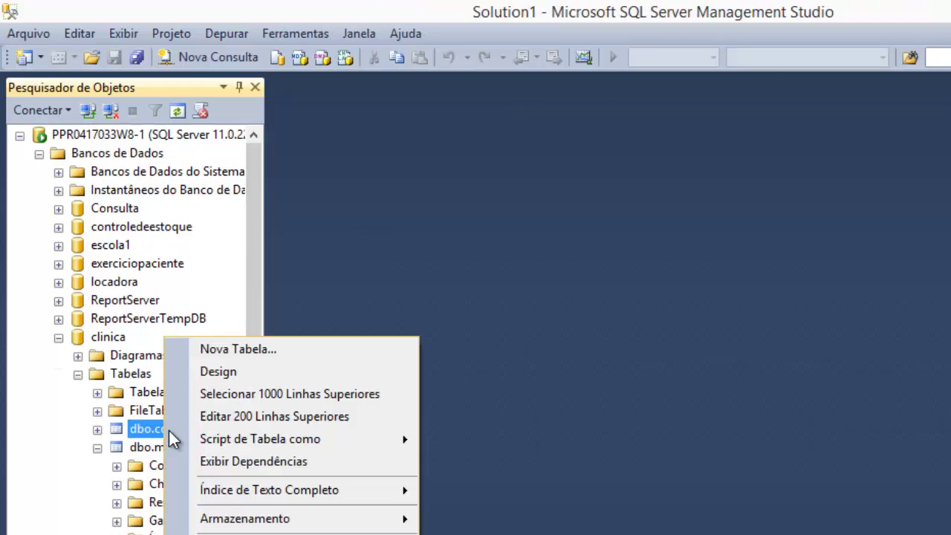
{"action": "left_click", "coordinate": [239, 418]}
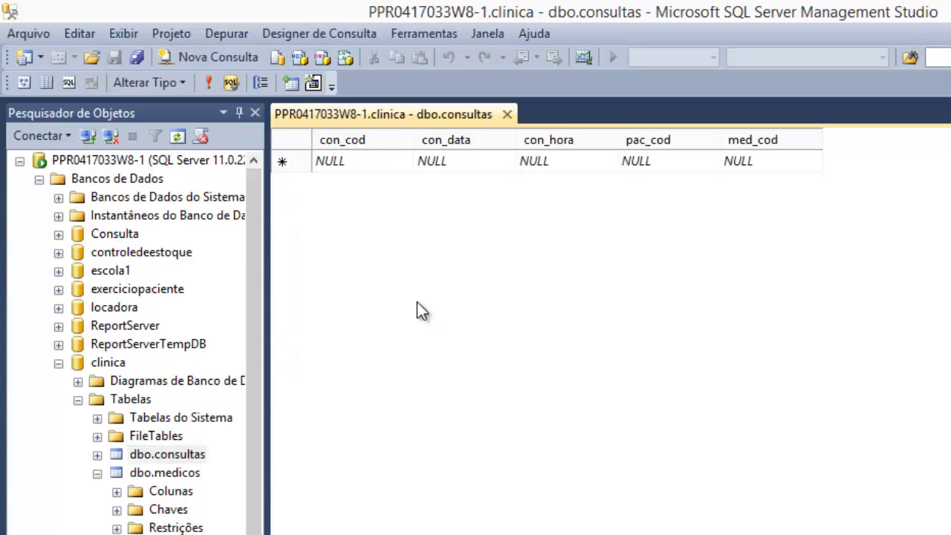
{"action": "left_click", "coordinate": [392, 161]}
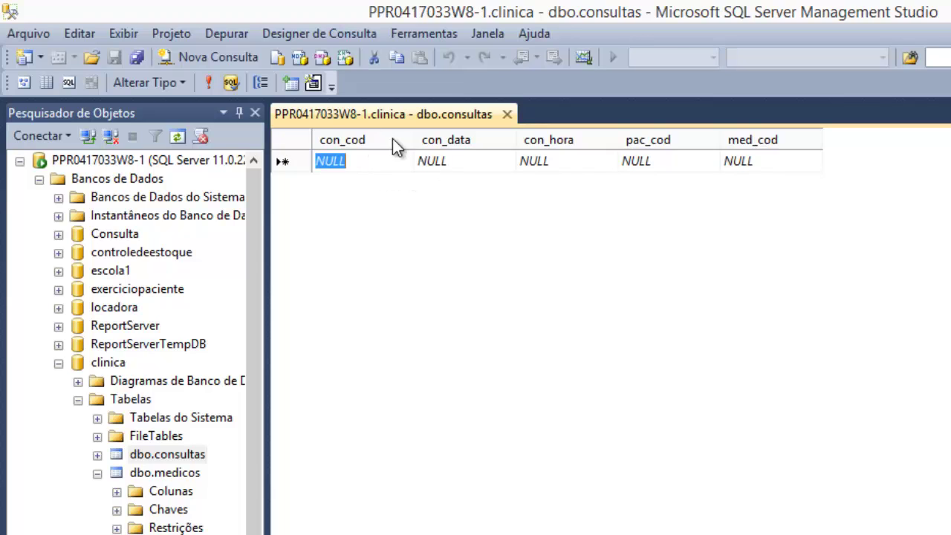
- Enter con_cod 1, con_data 12/08/2014 and con_hora 15:00 in the new consultas row
{"action": "type", "text": "1"}
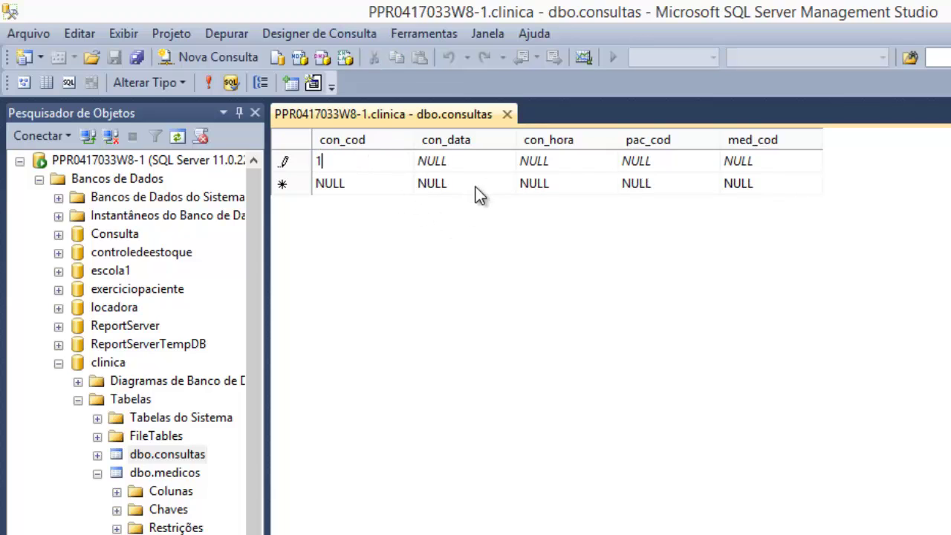
{"action": "left_click", "coordinate": [487, 165]}
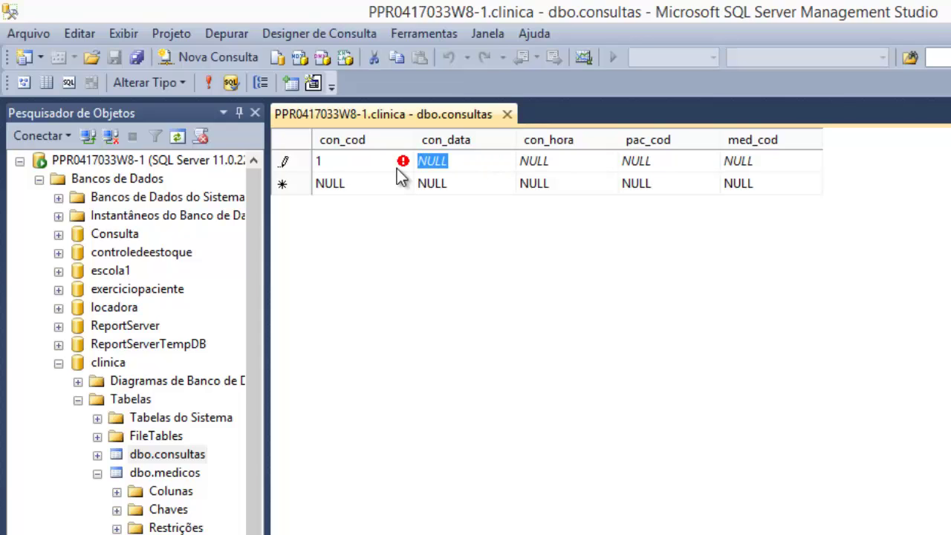
{"action": "type", "text": "12/"}
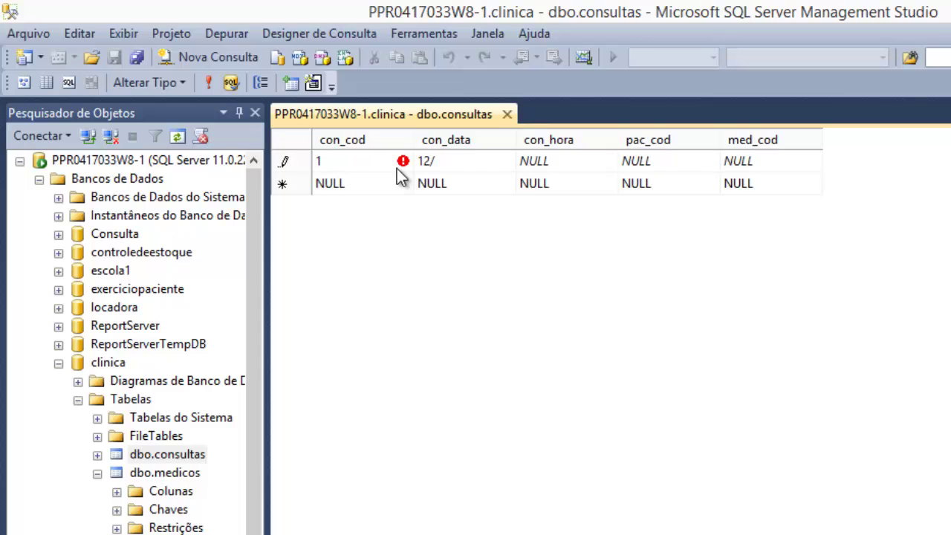
{"action": "type", "text": "08/2014"}
{"action": "key", "text": "Tab"}
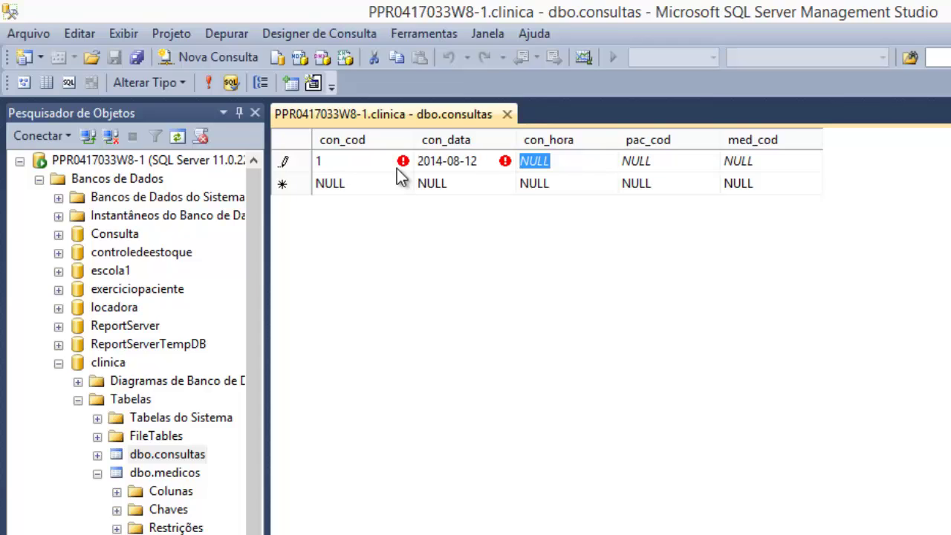
{"action": "type", "text": "15"}
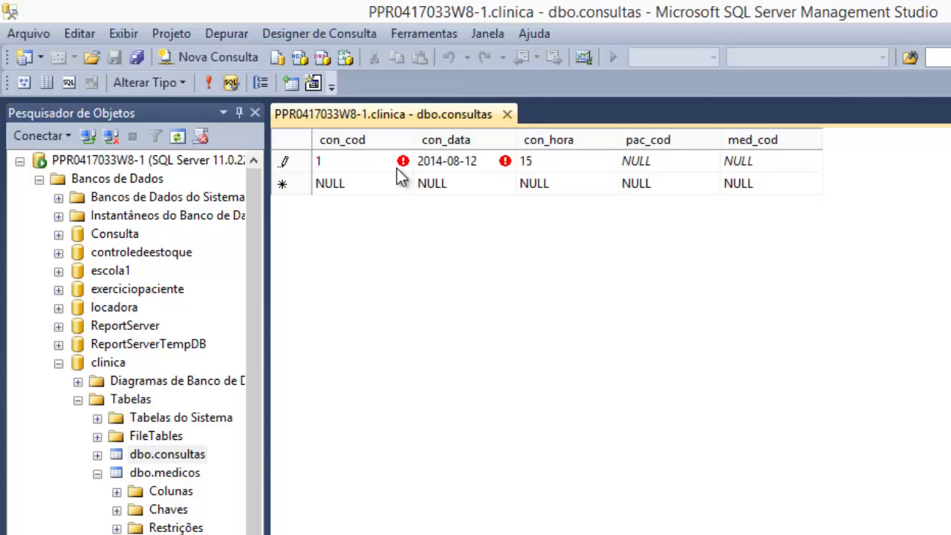
{"action": "type", "text": ":00"}
{"action": "key", "text": "Tab"}
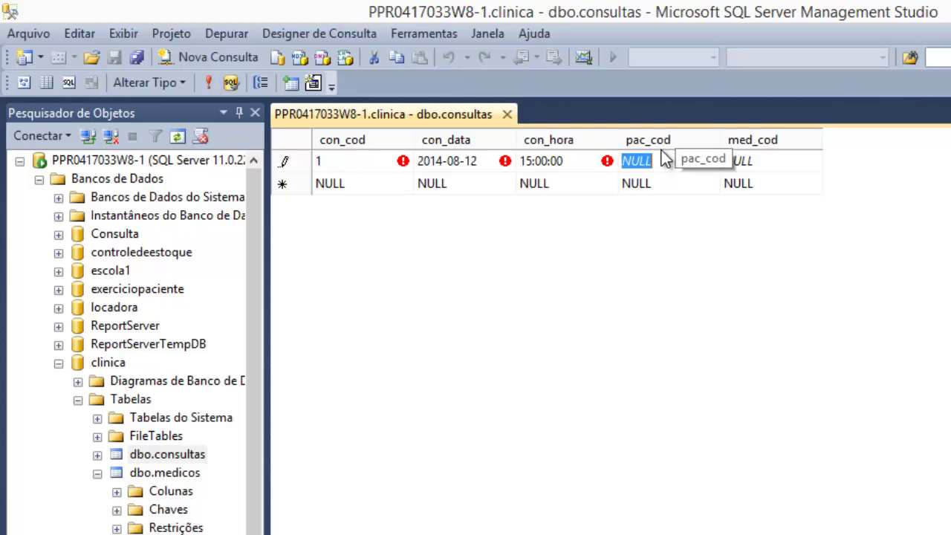
{"action": "left_click_drag", "start_coordinate": [255, 293], "coordinate": [249, 349]}
- Check patient row 1's code in the pacientes table, then return to the consultas rows
{"action": "left_click", "coordinate": [97, 400]}
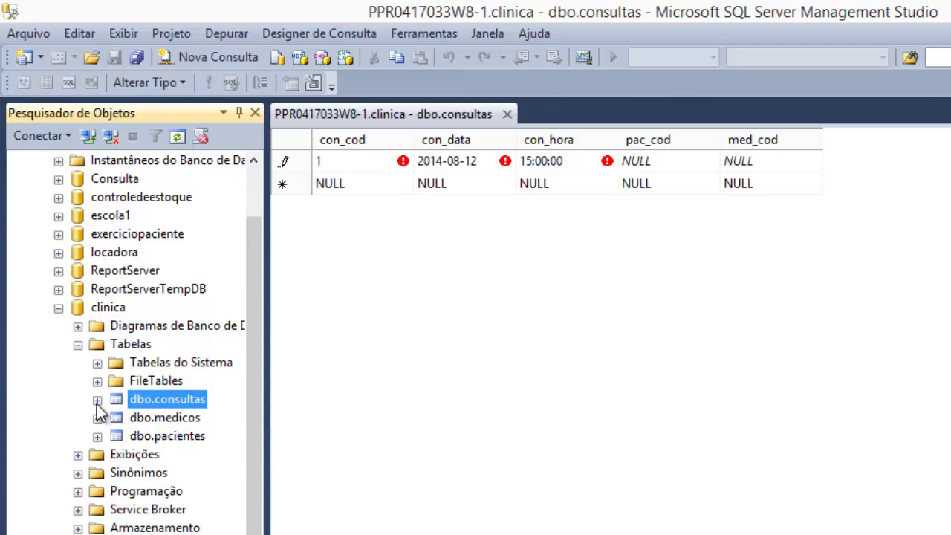
{"action": "right_click", "coordinate": [141, 436]}
{"action": "left_click", "coordinate": [209, 419]}
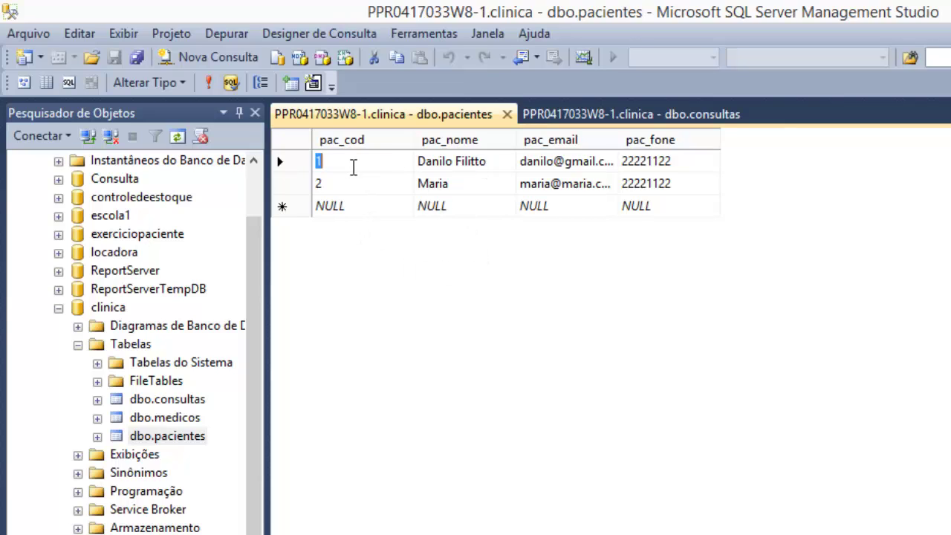
{"action": "left_click", "coordinate": [297, 166]}
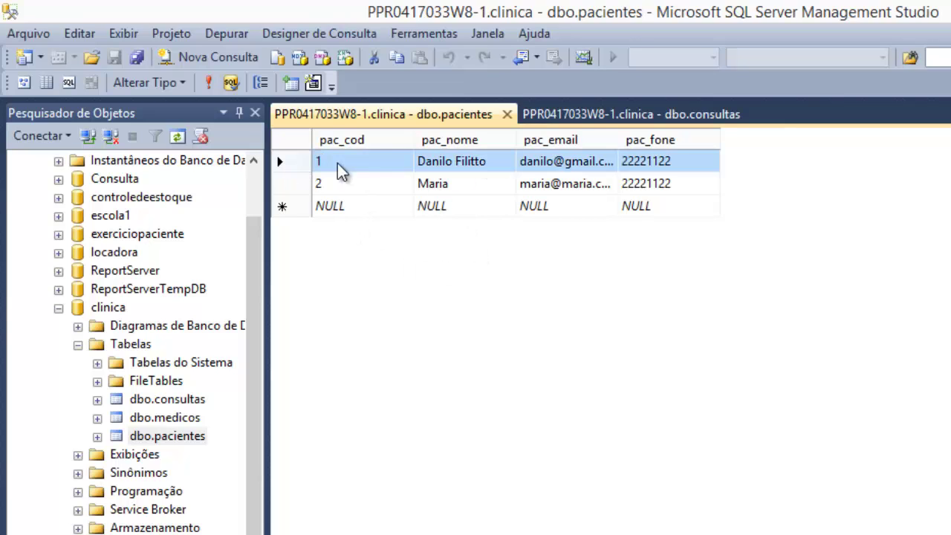
{"action": "left_click", "coordinate": [597, 113]}
- Enter pac_cod 1 and med_cod 1 in the consultas row, checking medicos codes, and save it
{"action": "left_click_drag", "start_coordinate": [670, 156], "coordinate": [619, 160]}
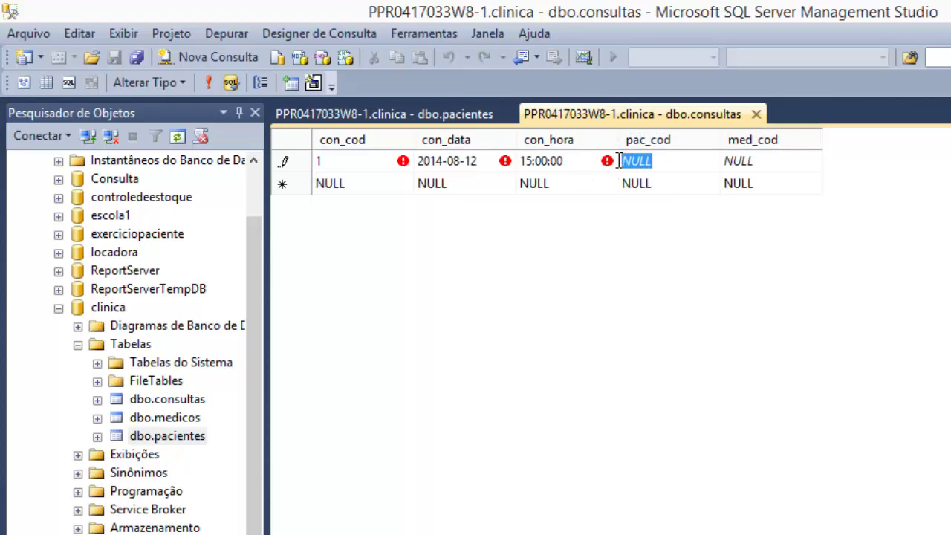
{"action": "type", "text": "1"}
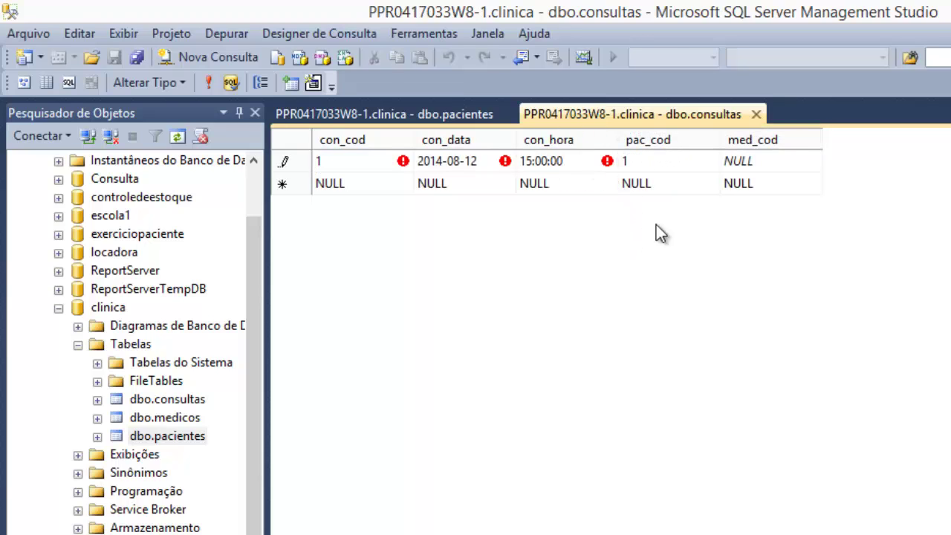
{"action": "left_click", "coordinate": [744, 163]}
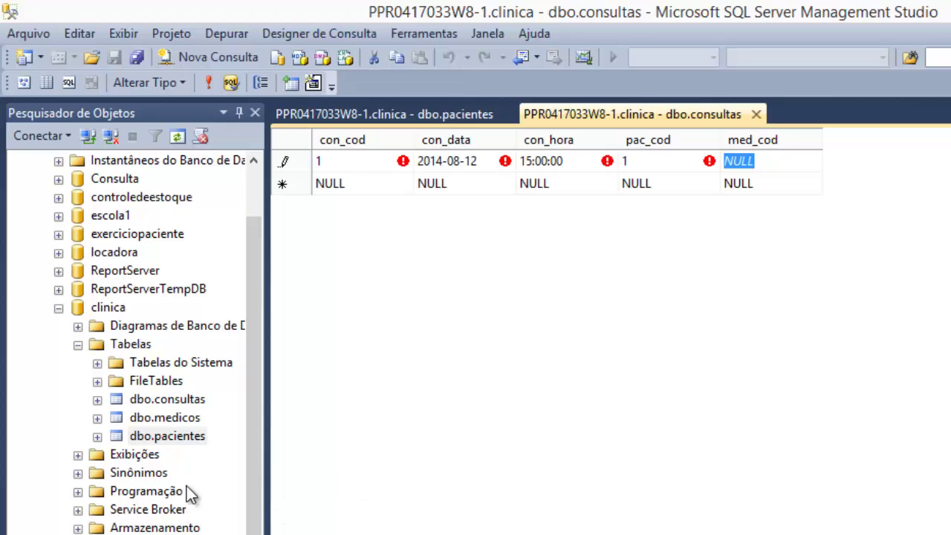
{"action": "right_click", "coordinate": [141, 417]}
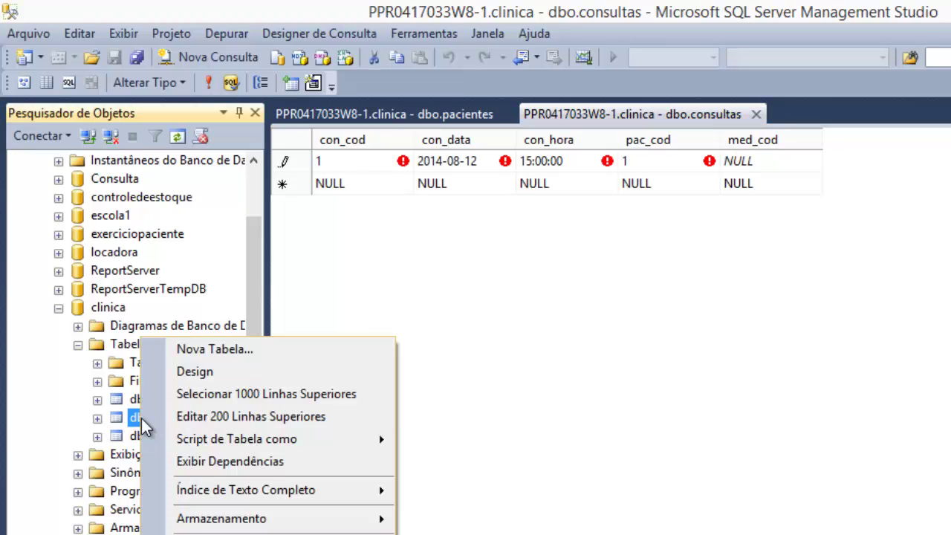
{"action": "left_click", "coordinate": [233, 413]}
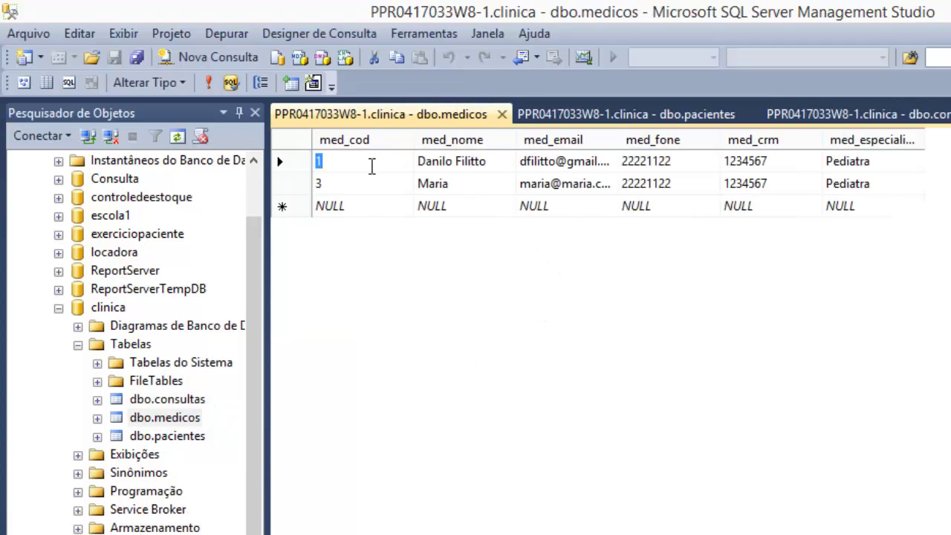
{"action": "left_click", "coordinate": [779, 112]}
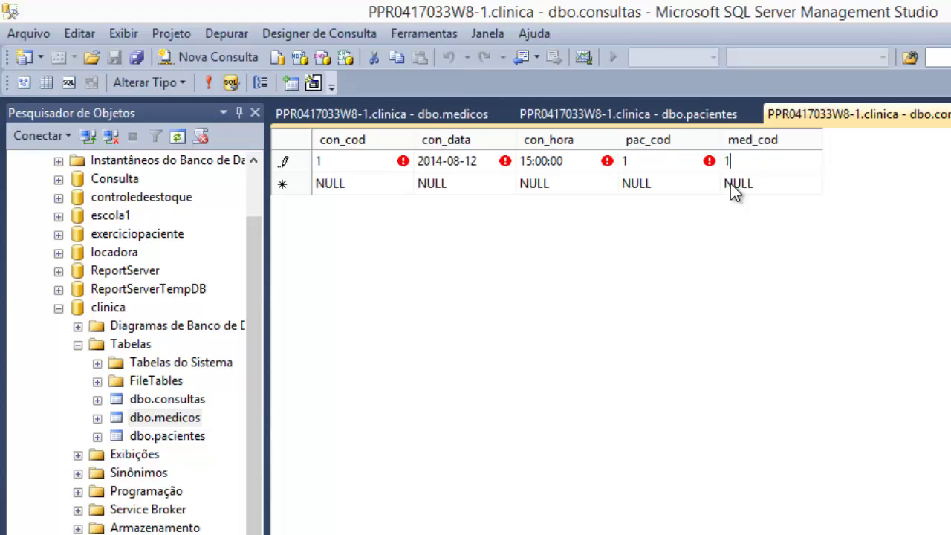
{"action": "key", "text": "Tab"}
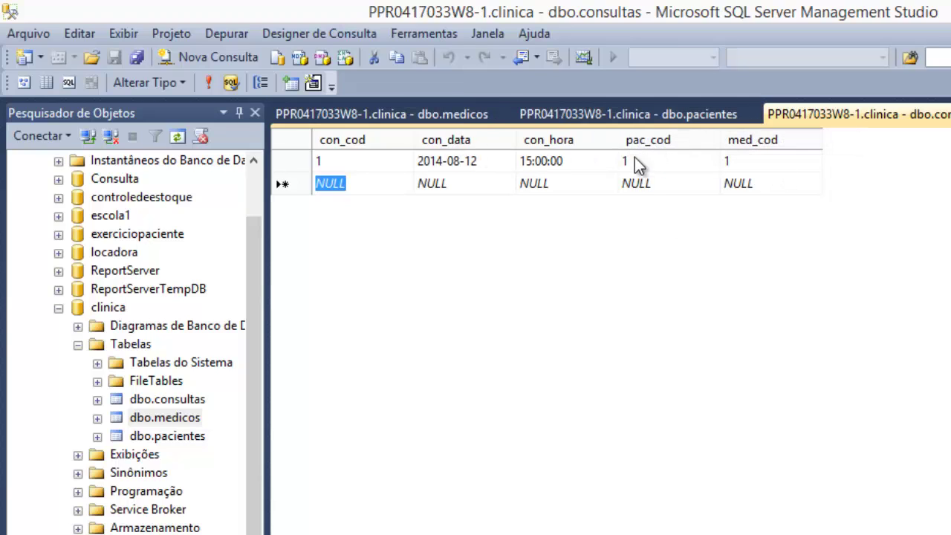
- Review the pacientes, consultas and medicos row tabs, then close all open documents
{"action": "left_click", "coordinate": [640, 116]}
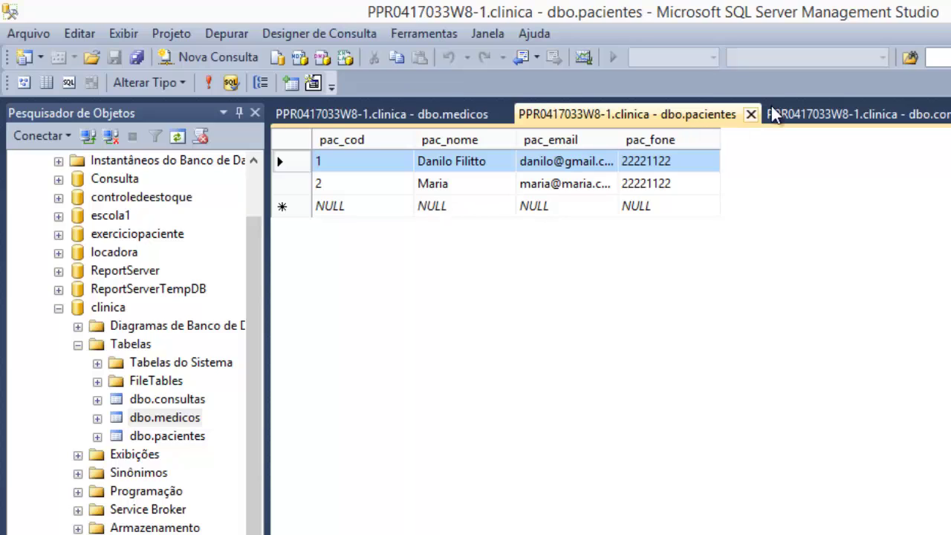
{"action": "left_click", "coordinate": [789, 113]}
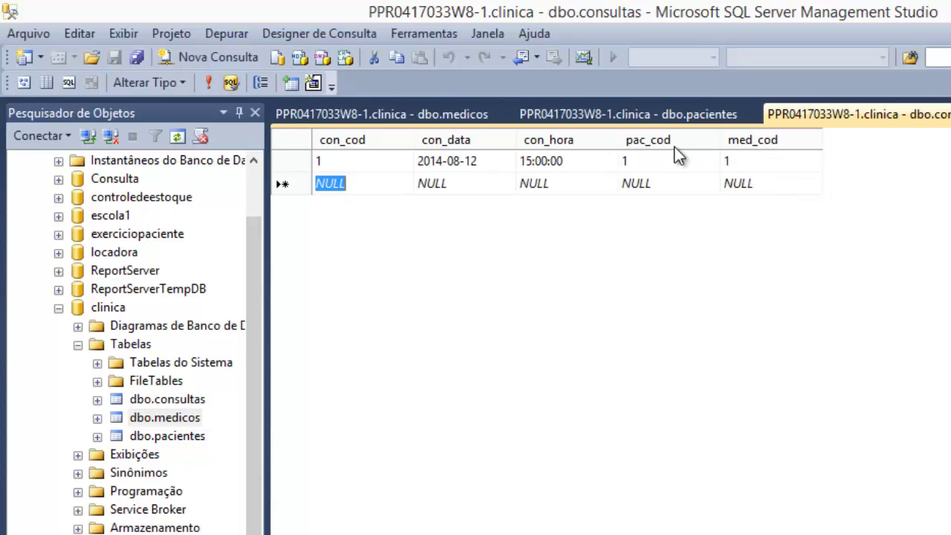
{"action": "left_click", "coordinate": [450, 119]}
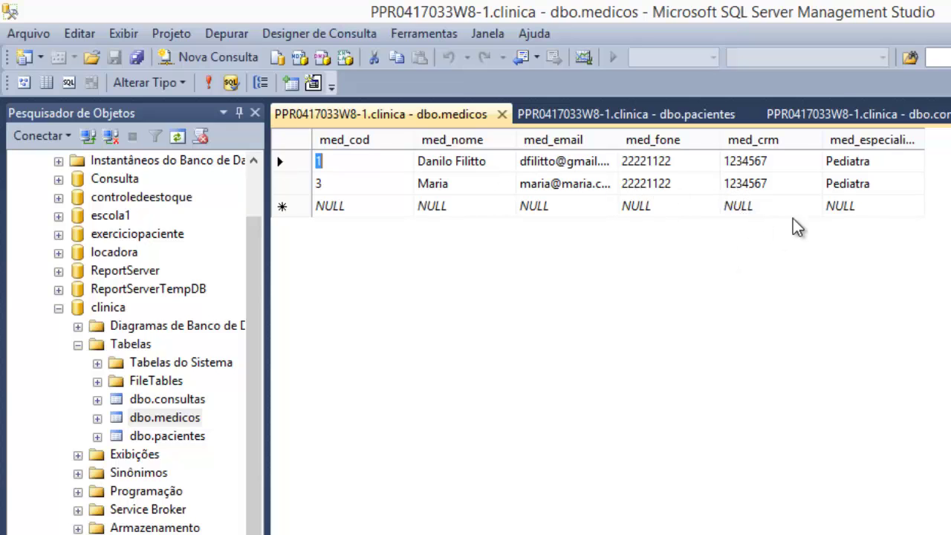
{"action": "left_click", "coordinate": [888, 113]}
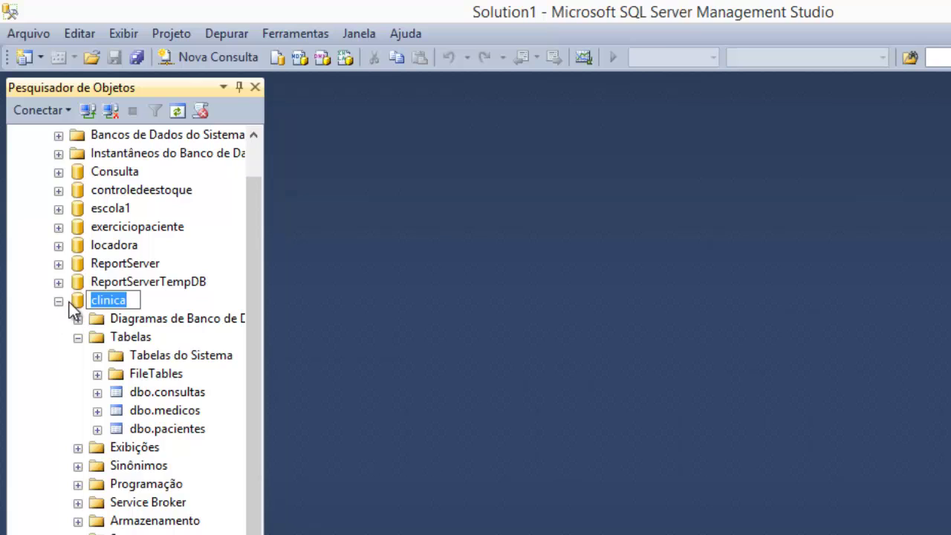
- Cancel the clinica rename, expand dbo.medicos in Object Explorer and bring up its context menu
{"action": "left_click", "coordinate": [160, 393]}
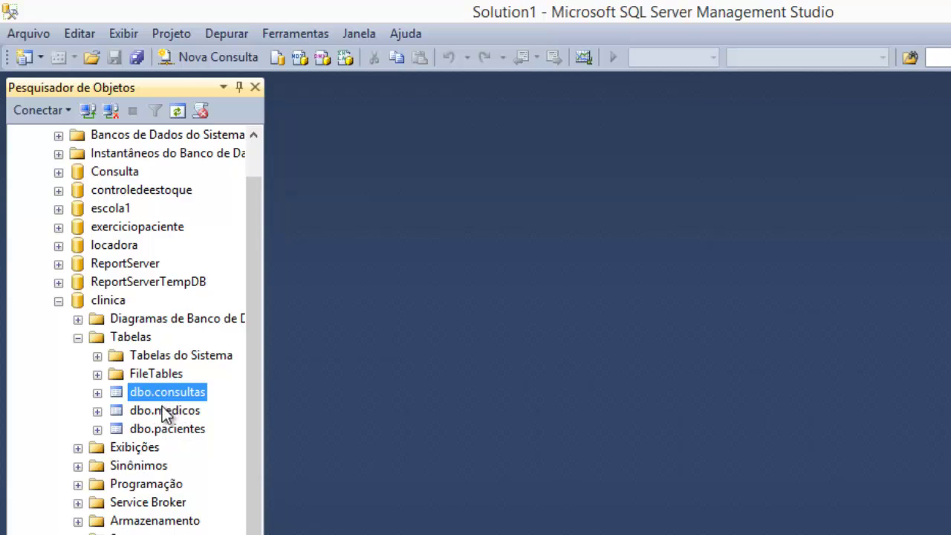
{"action": "double_click", "coordinate": [161, 412]}
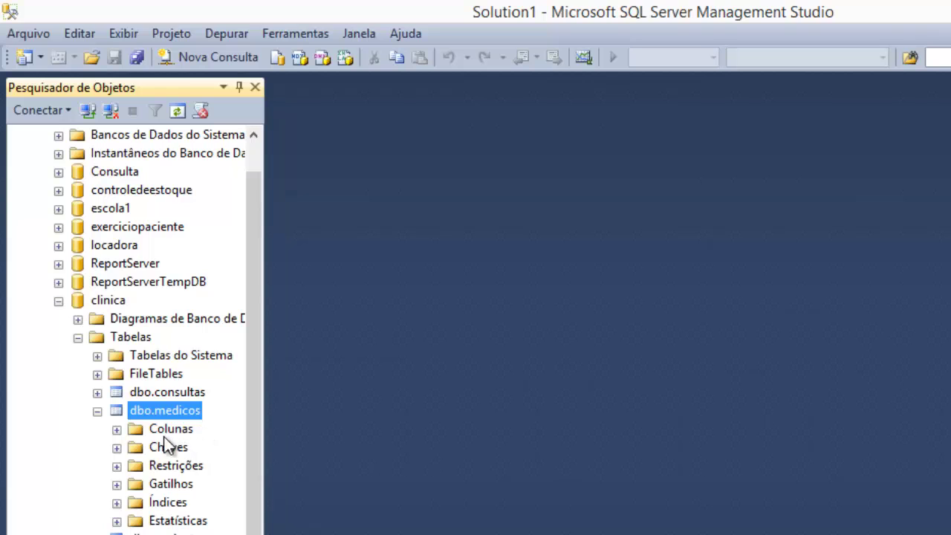
{"action": "right_click", "coordinate": [157, 411]}
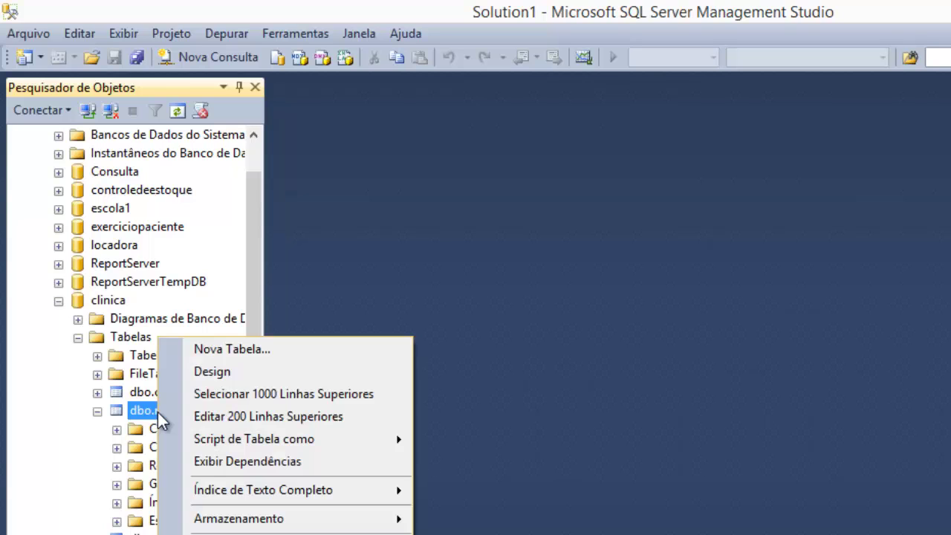
- Review dbo.medicos' six columns and data types in Design view, then close the designer
{"action": "left_click", "coordinate": [214, 374]}
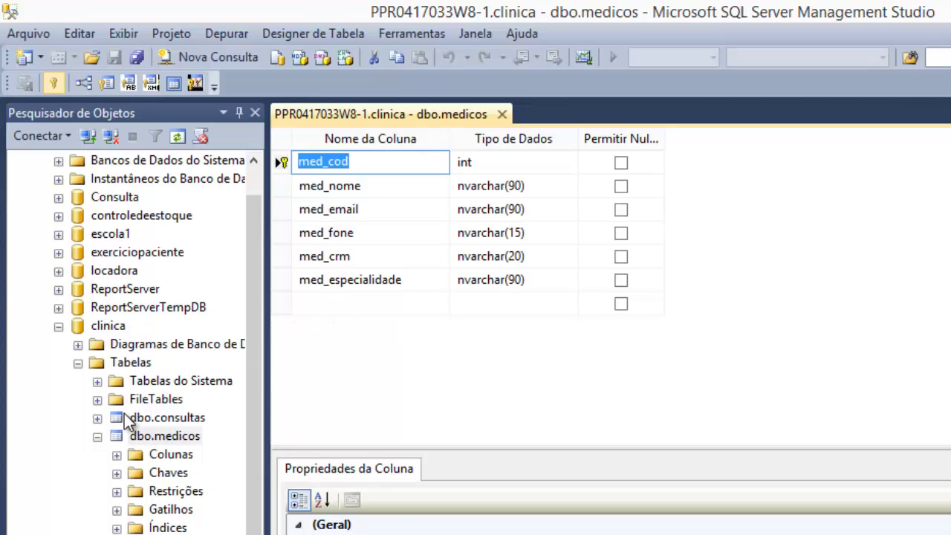
{"action": "right_click", "coordinate": [147, 436]}
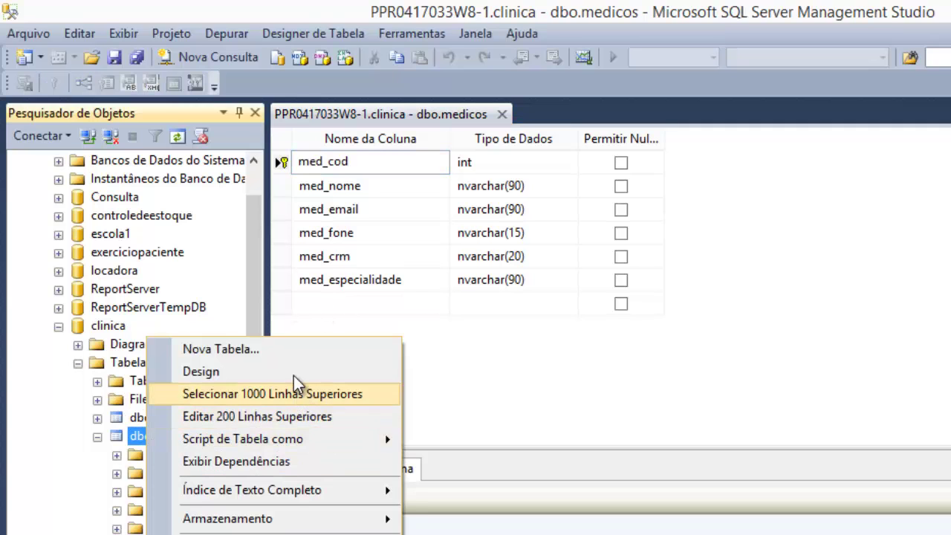
{"action": "left_click", "coordinate": [292, 372]}
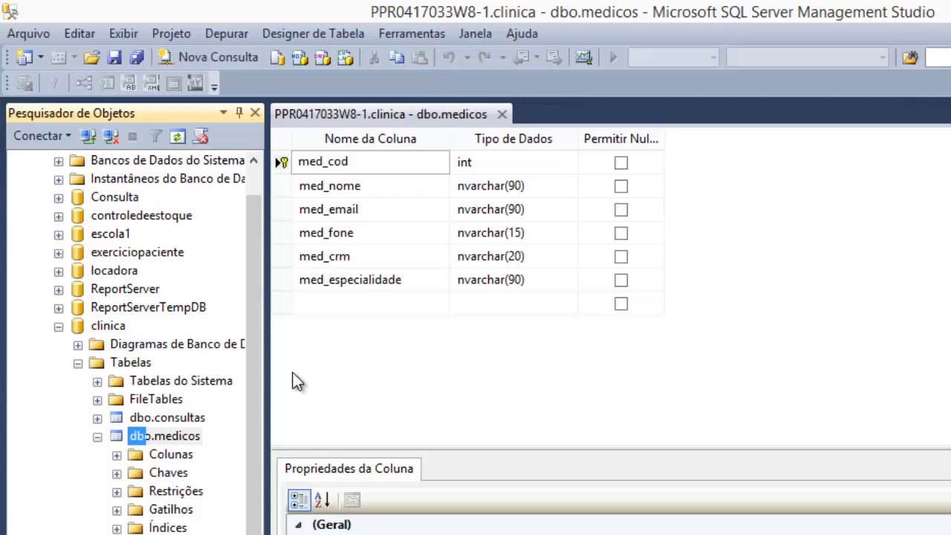
{"action": "left_click", "coordinate": [502, 115]}
- Open dbo.medicos for editing and start a new row with med_cod 4 and the doctor's name
{"action": "right_click", "coordinate": [159, 414]}
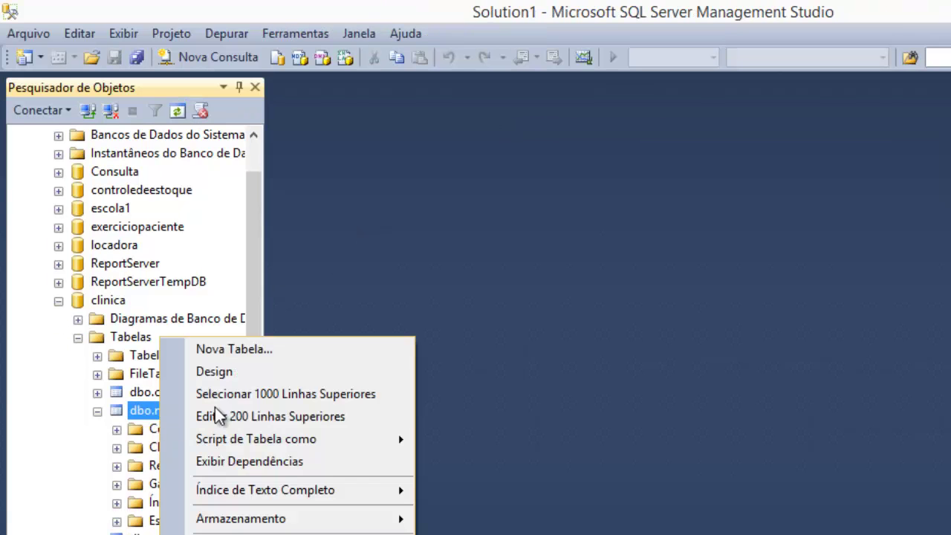
{"action": "left_click", "coordinate": [270, 413]}
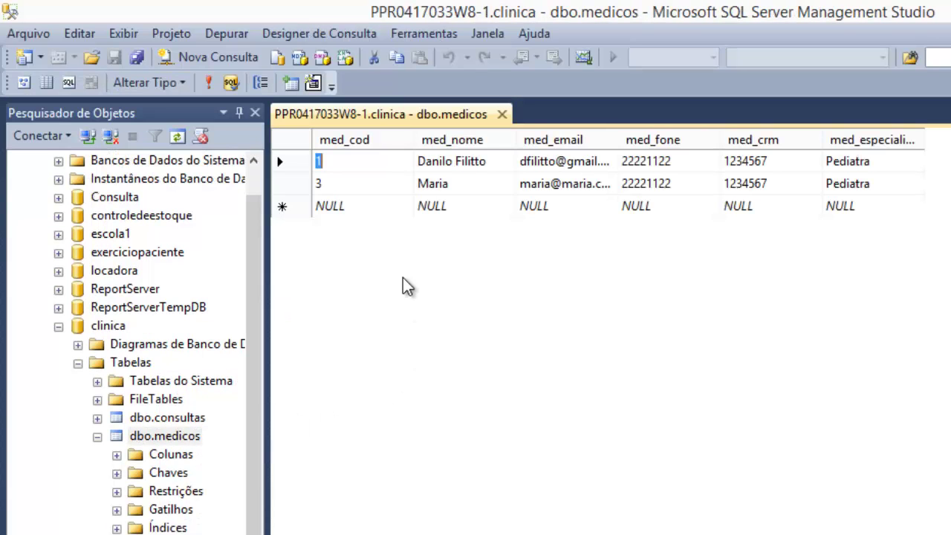
{"action": "left_click", "coordinate": [402, 206]}
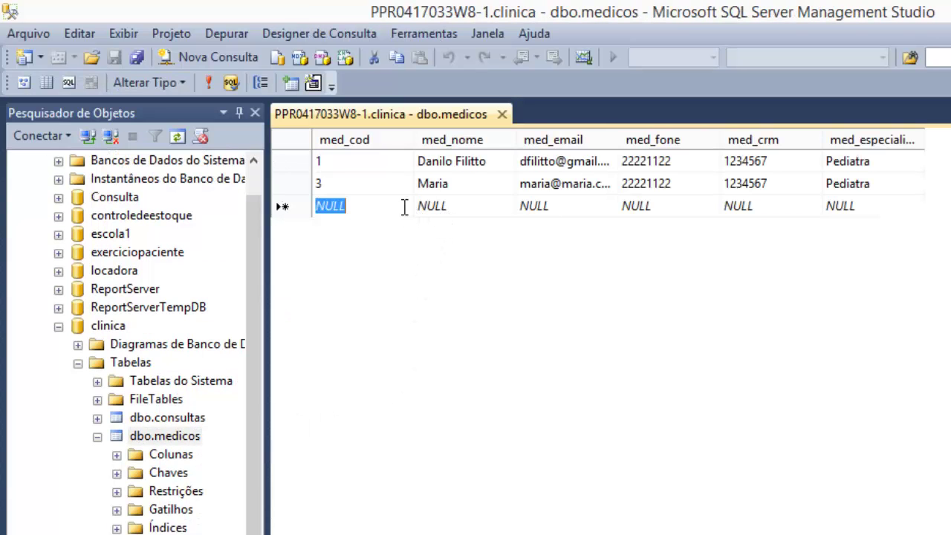
{"action": "type", "text": "4"}
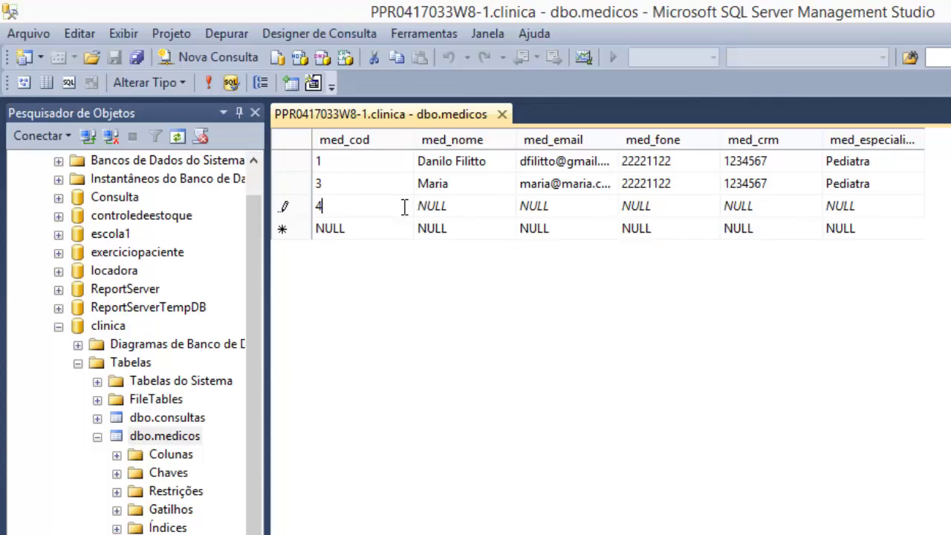
{"action": "key", "text": "Tab"}
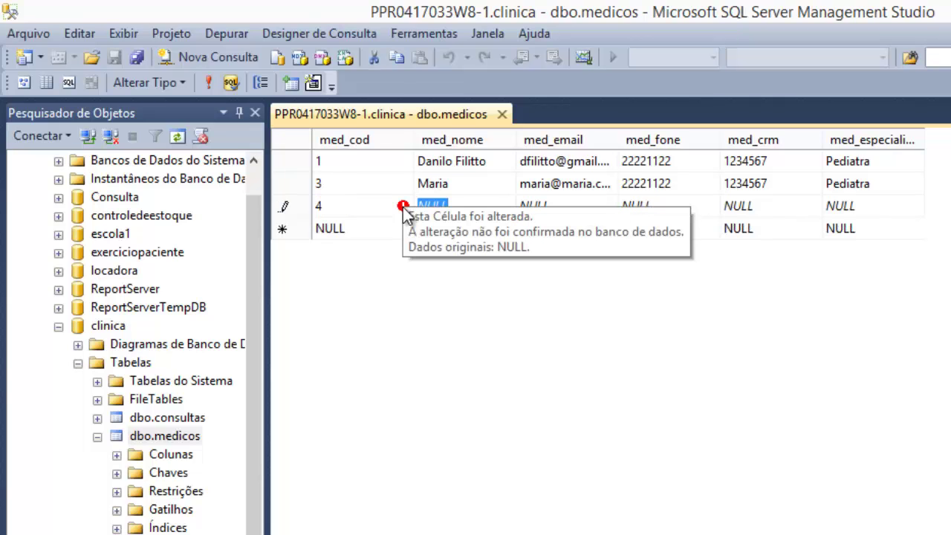
{"action": "type", "text": "Joao"}
{"action": "key", "text": "Tab"}
- Fill in the doctor's e-mail, phone, CRM number and specialty PEDIATRA, then save the row
{"action": "type", "text": "joa"}
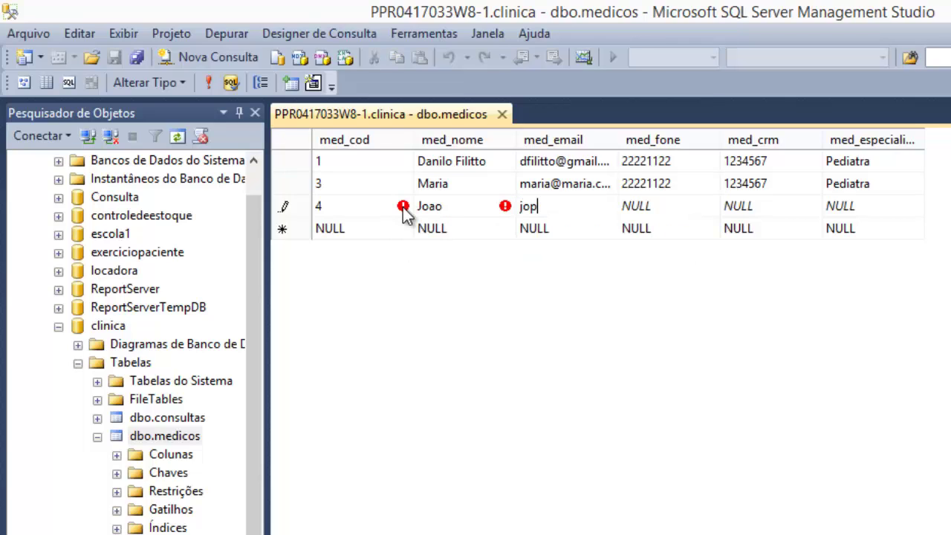
{"action": "key", "text": "BackSpace"}
{"action": "key", "text": "BackSpace"}
{"action": "key", "text": "BackSpace"}
{"action": "type", "text": "joão@joao"}
{"action": "key", "text": "Tab"}
{"action": "type", "text": "22222"}
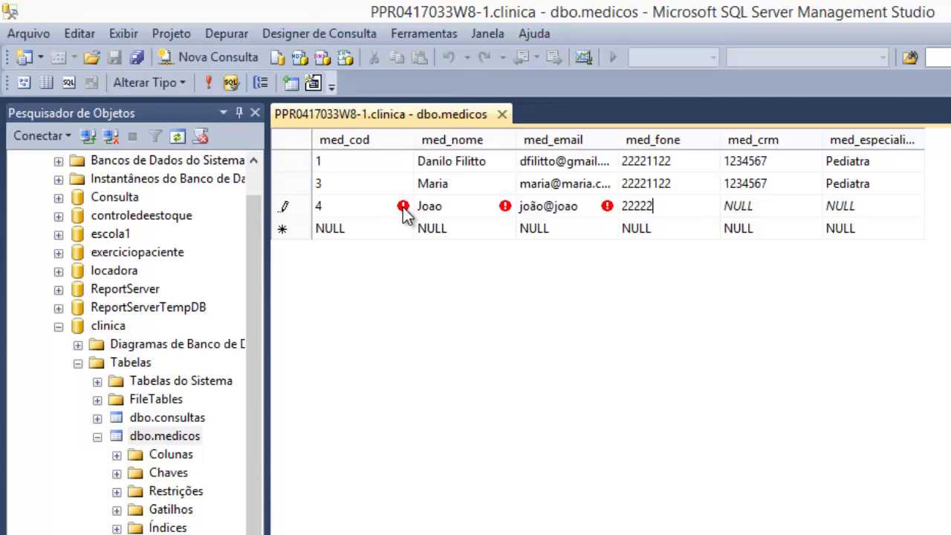
{"action": "key", "text": "Tab"}
{"action": "type", "text": "1234567"}
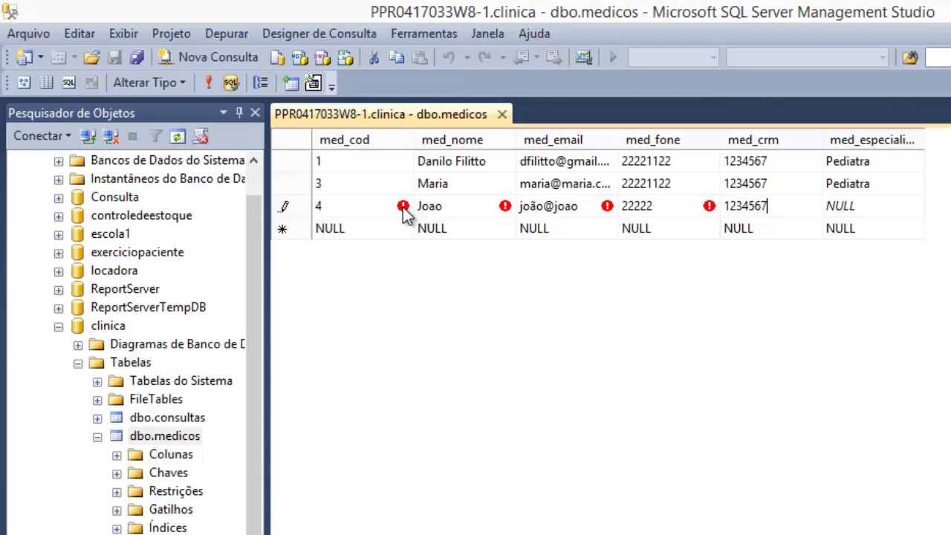
{"action": "key", "text": "Tab"}
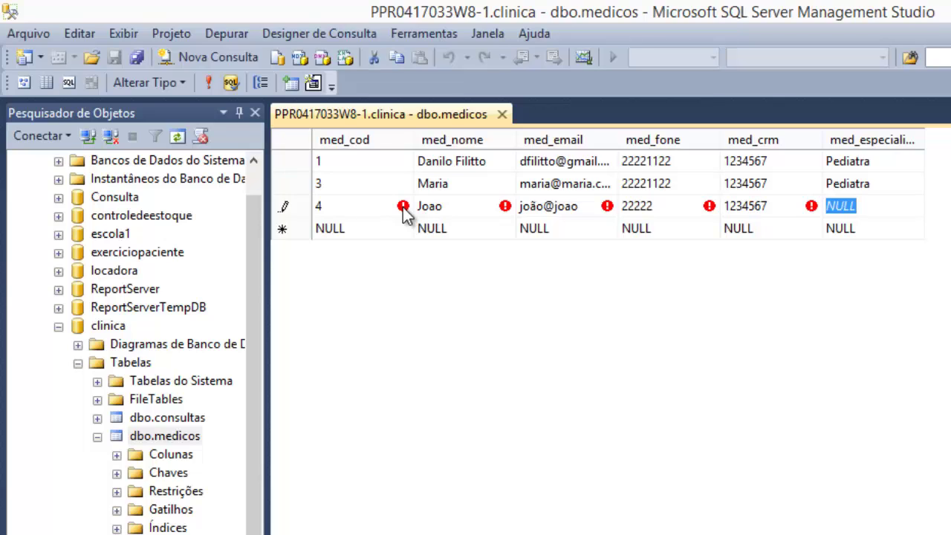
{"action": "type", "text": "PEDIAD"}
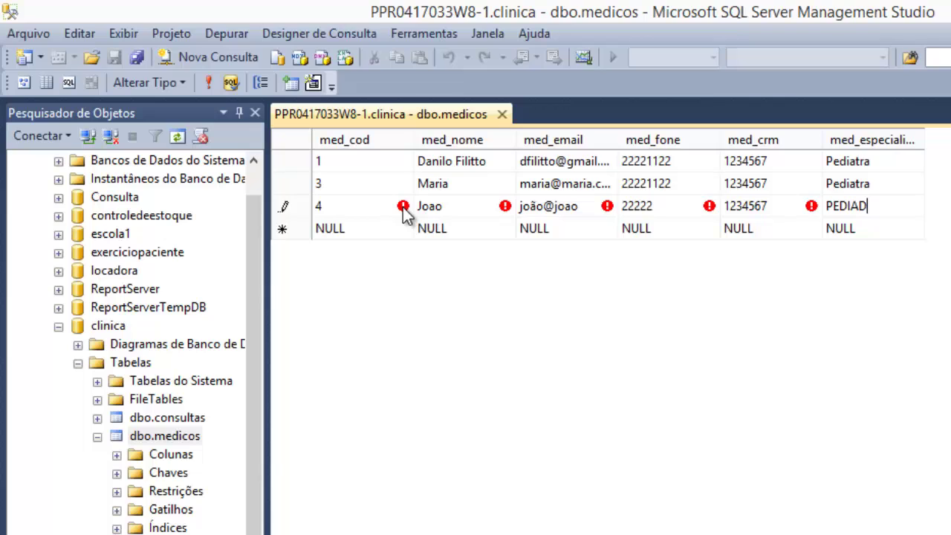
{"action": "key", "text": "BackSpace"}
{"action": "type", "text": "TRA"}
{"action": "key", "text": "Tab"}
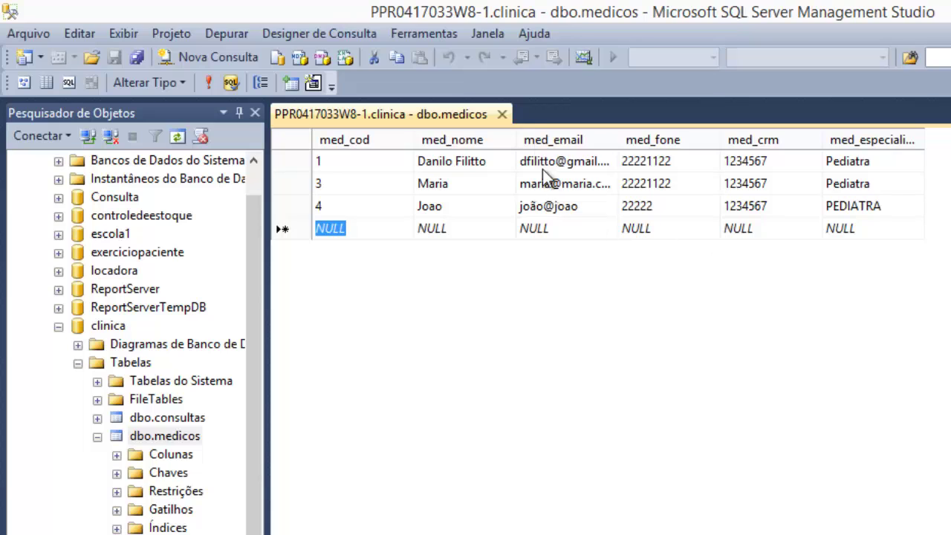
- Close the dbo.medicos rows tab and collapse dbo.medicos in Object Explorer
{"action": "left_click", "coordinate": [503, 114]}
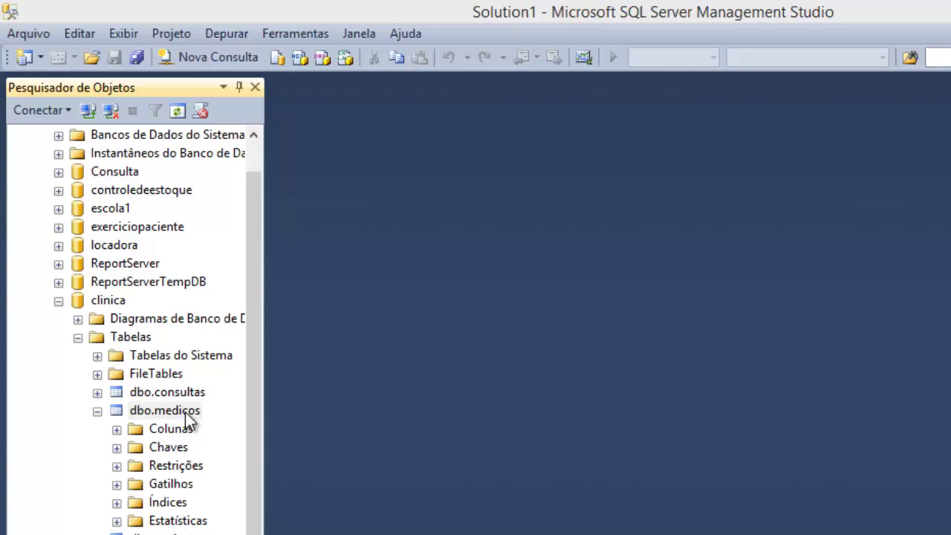
{"action": "left_click", "coordinate": [97, 411]}
- Open dbo.consultas for editing and start a new row with code 2
{"action": "left_click", "coordinate": [157, 373]}
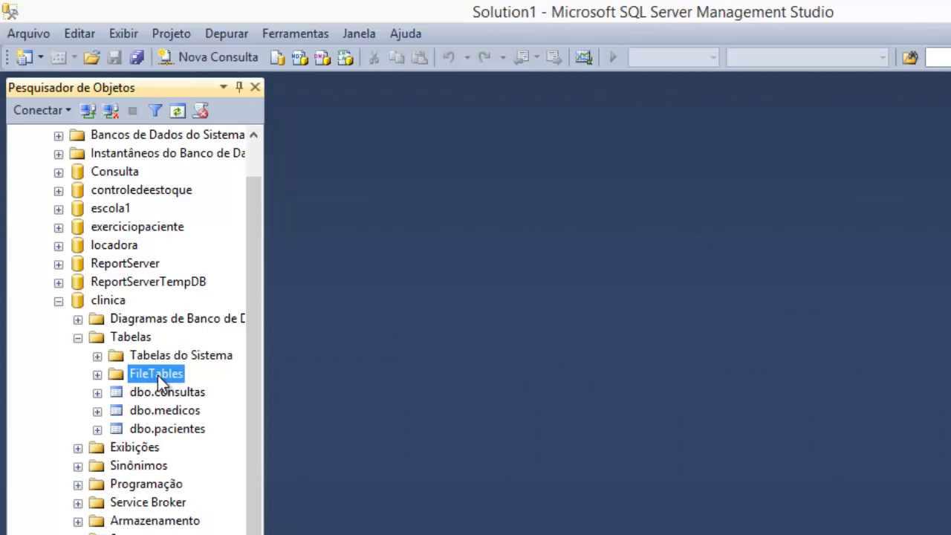
{"action": "right_click", "coordinate": [170, 392]}
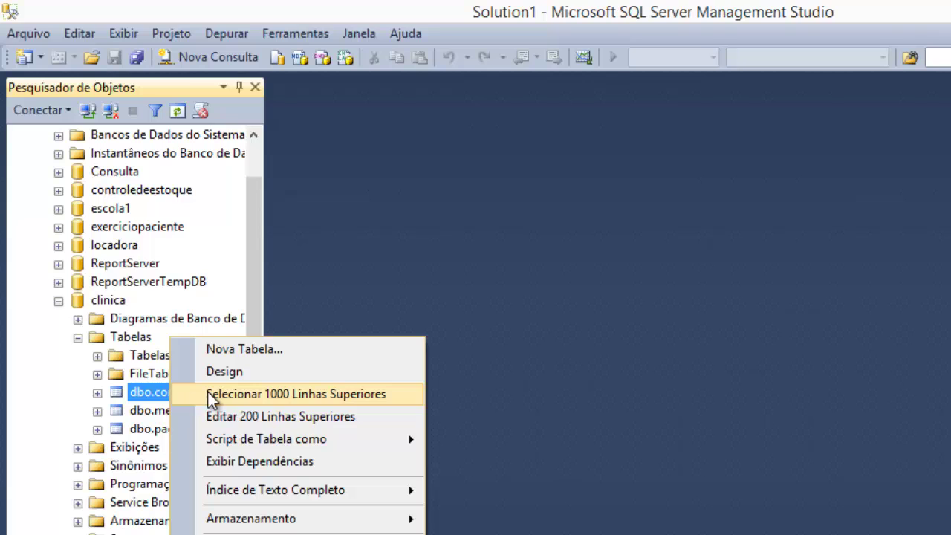
{"action": "left_click", "coordinate": [221, 418]}
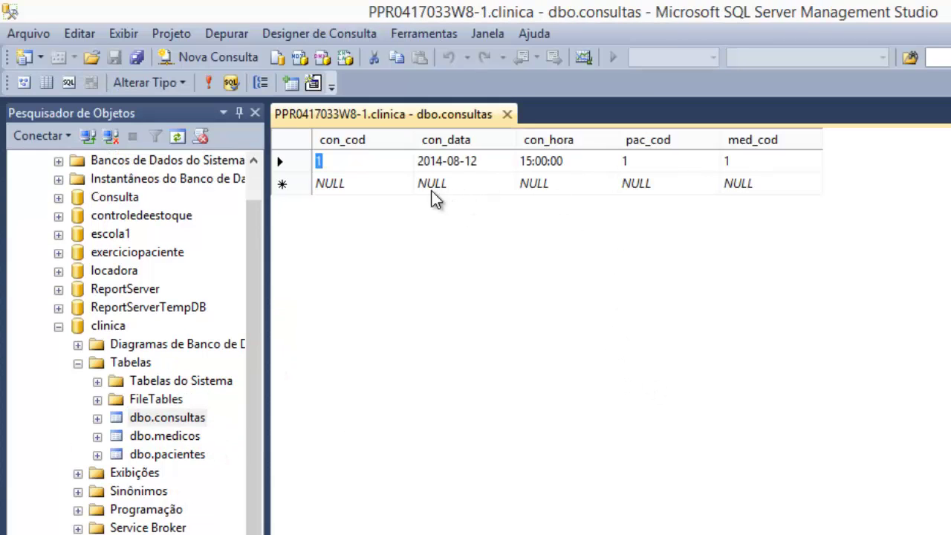
{"action": "left_click", "coordinate": [371, 185]}
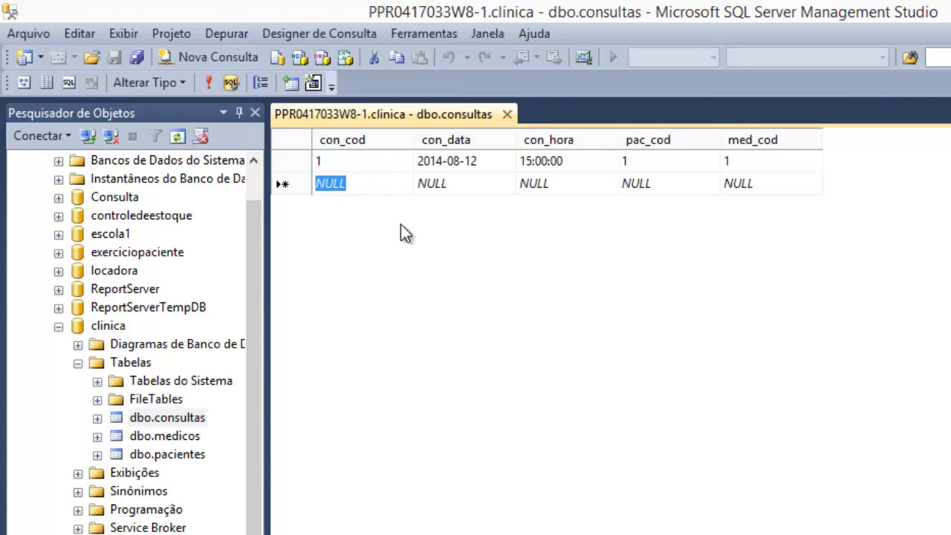
{"action": "type", "text": "2"}
- Enter date 08/10/2014, time 17:00, patient 7 and doctor 10, then save the row
{"action": "left_click", "coordinate": [451, 181]}
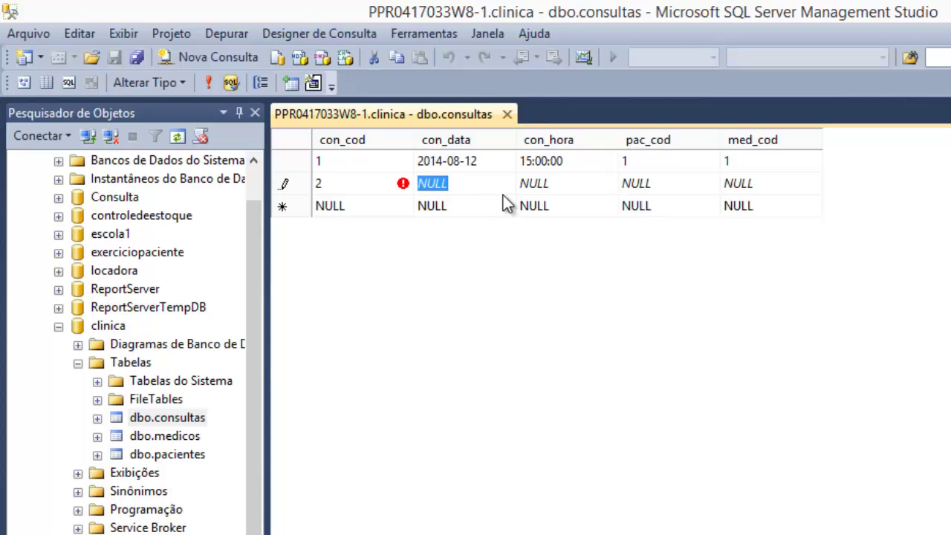
{"action": "type", "text": "08/"}
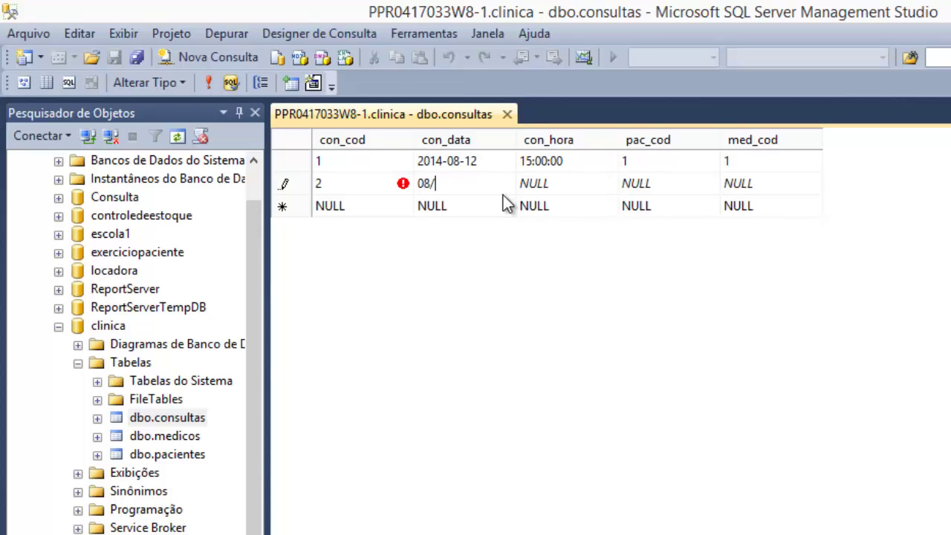
{"action": "type", "text": "10/2014"}
{"action": "key", "text": "Tab"}
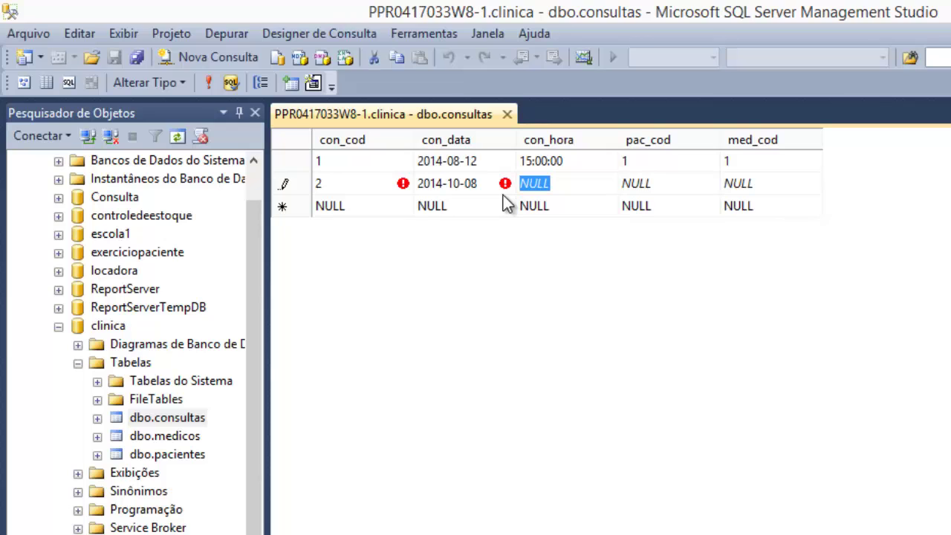
{"action": "type", "text": "1"}
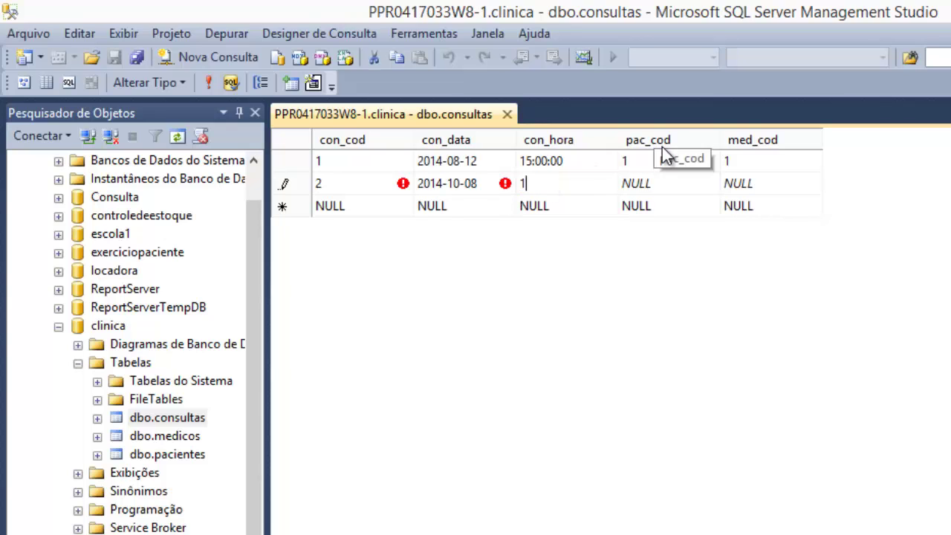
{"action": "type", "text": "7:00"}
{"action": "key", "text": "Tab"}
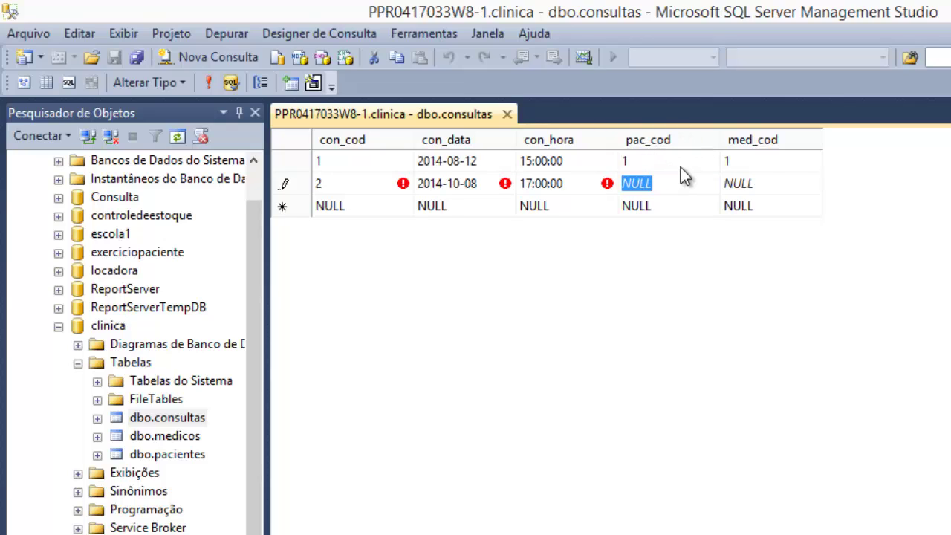
{"action": "type", "text": "7"}
{"action": "key", "text": "BackSpace"}
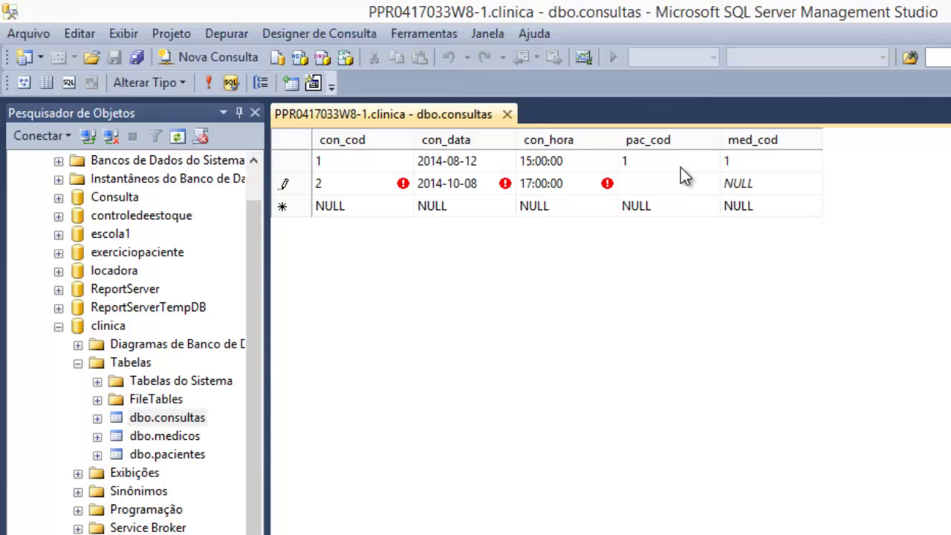
{"action": "type", "text": "7"}
{"action": "key", "text": "Tab"}
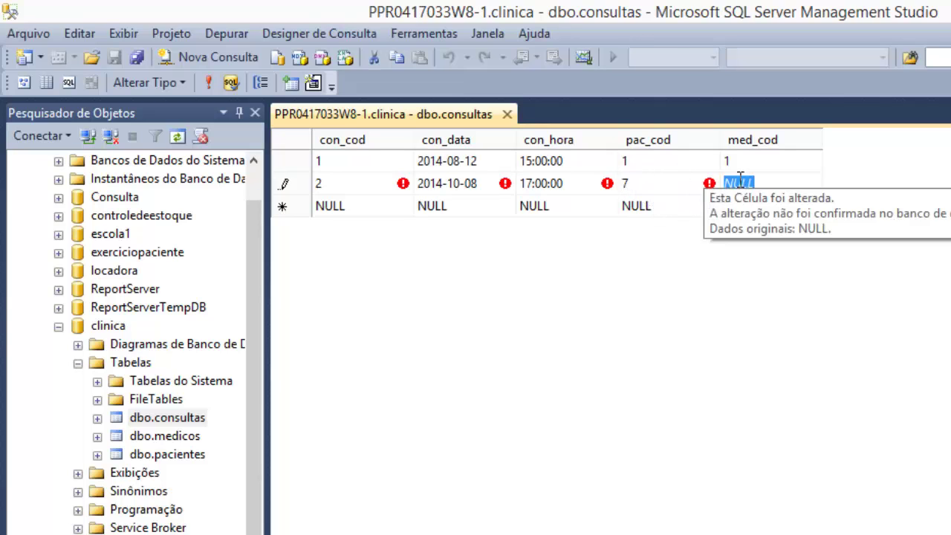
{"action": "type", "text": "10"}
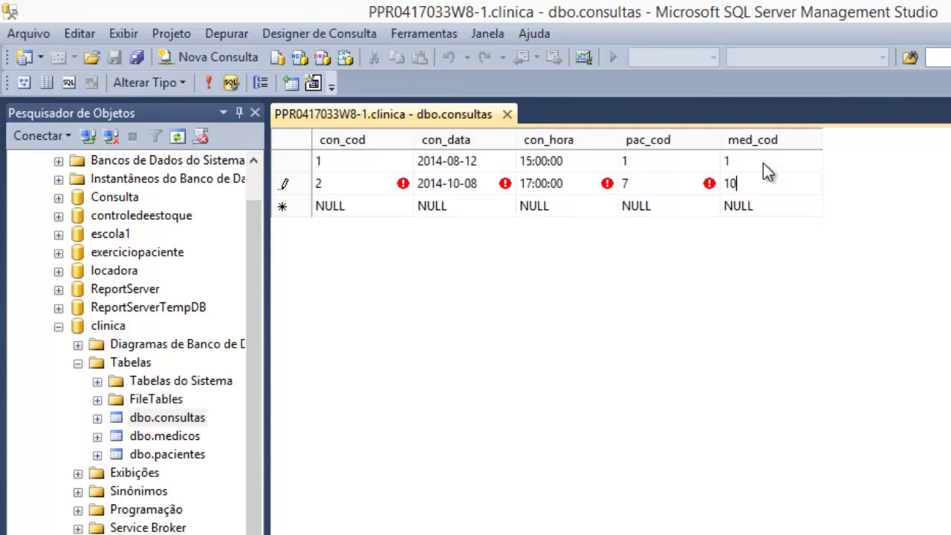
{"action": "key", "text": "Tab"}
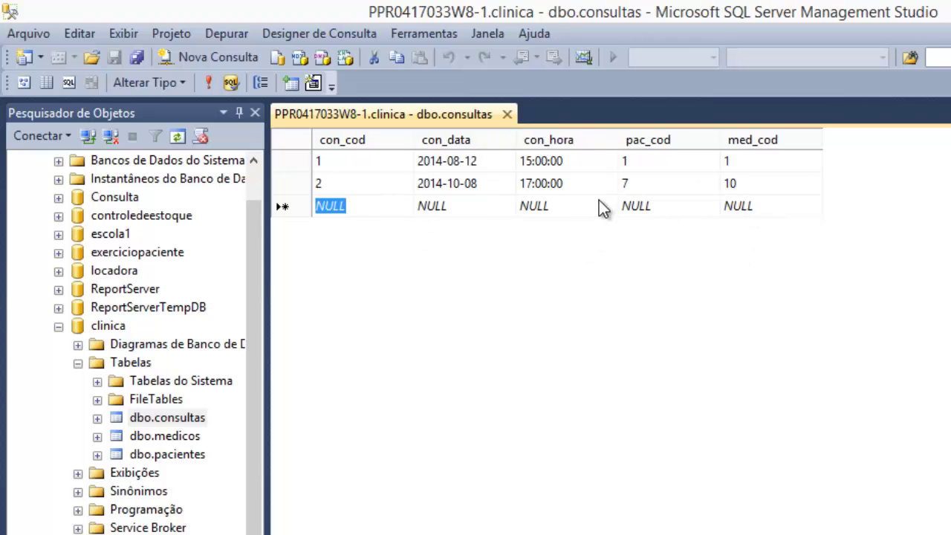
- Open the dbo.pacientes rows (codes 1, 2) and dbo.medicos rows (codes 1, 3, 4), then return to dbo.consultas
{"action": "right_click", "coordinate": [179, 462]}
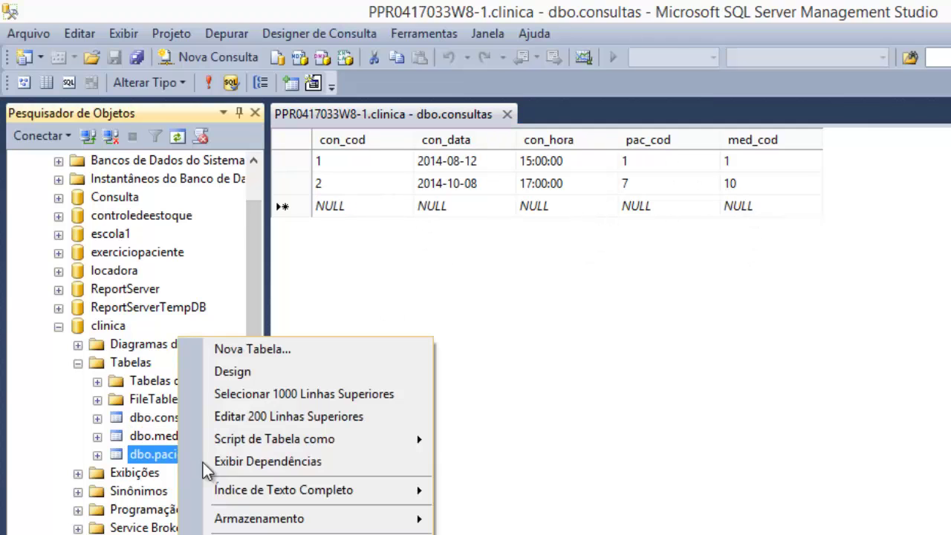
{"action": "left_click", "coordinate": [300, 418]}
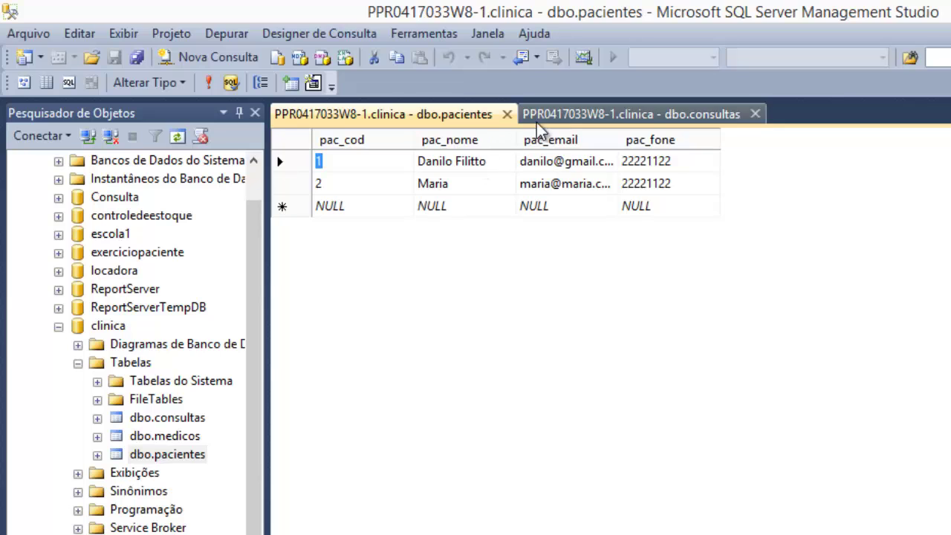
{"action": "right_click", "coordinate": [160, 438]}
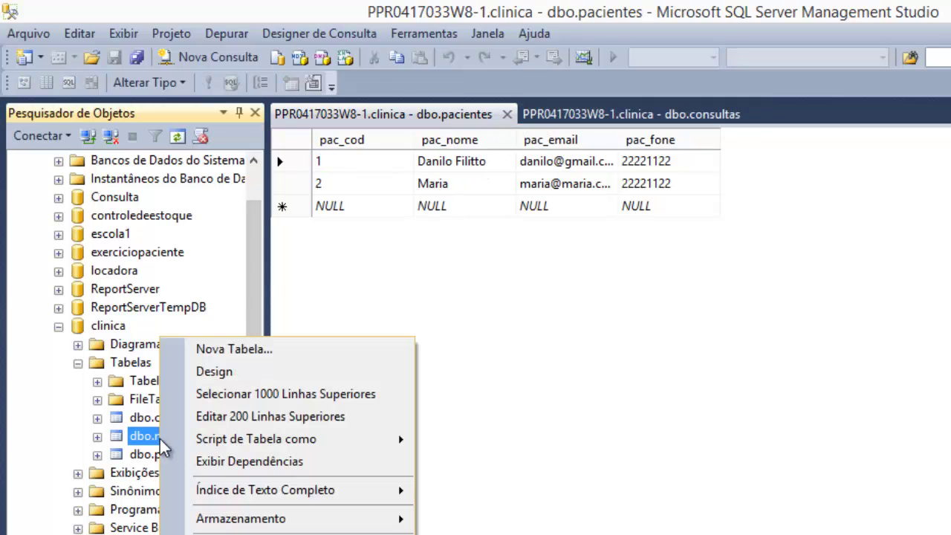
{"action": "left_click", "coordinate": [238, 416]}
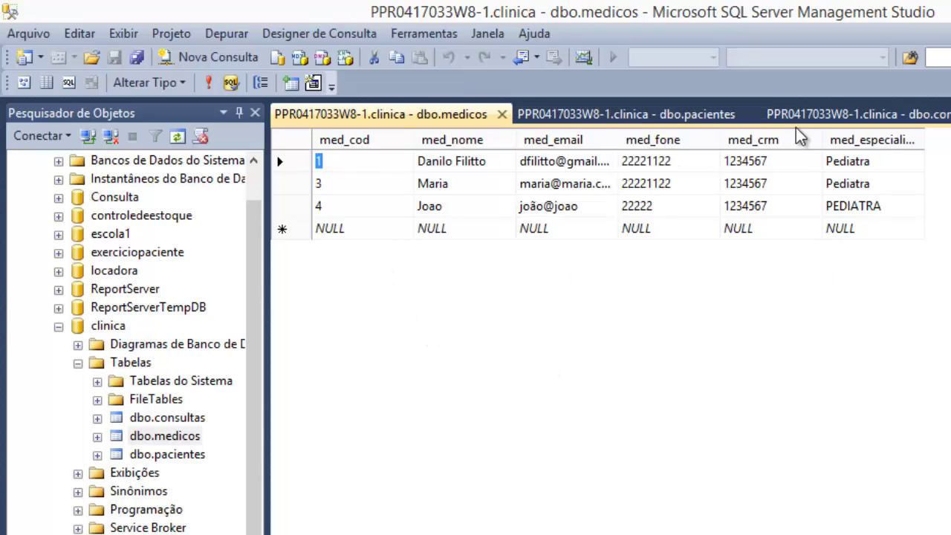
{"action": "left_click", "coordinate": [812, 114]}
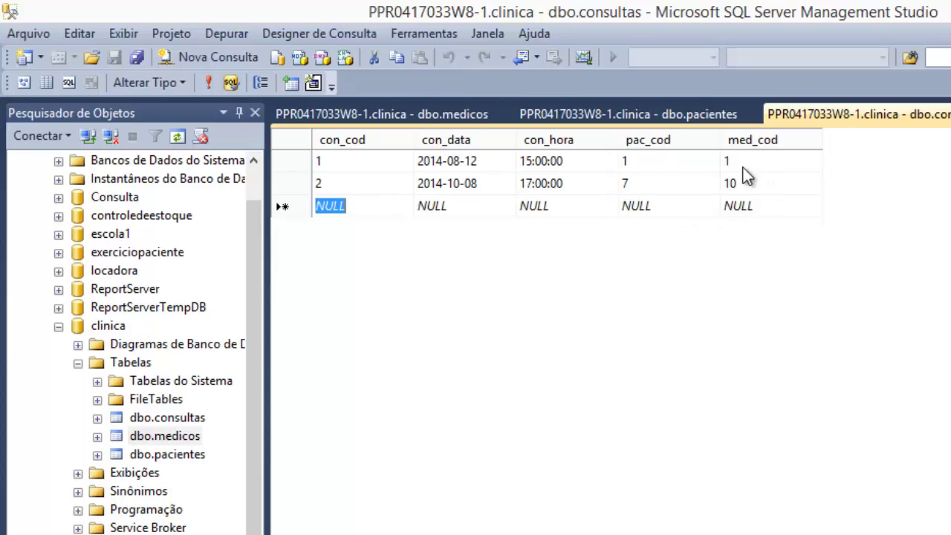